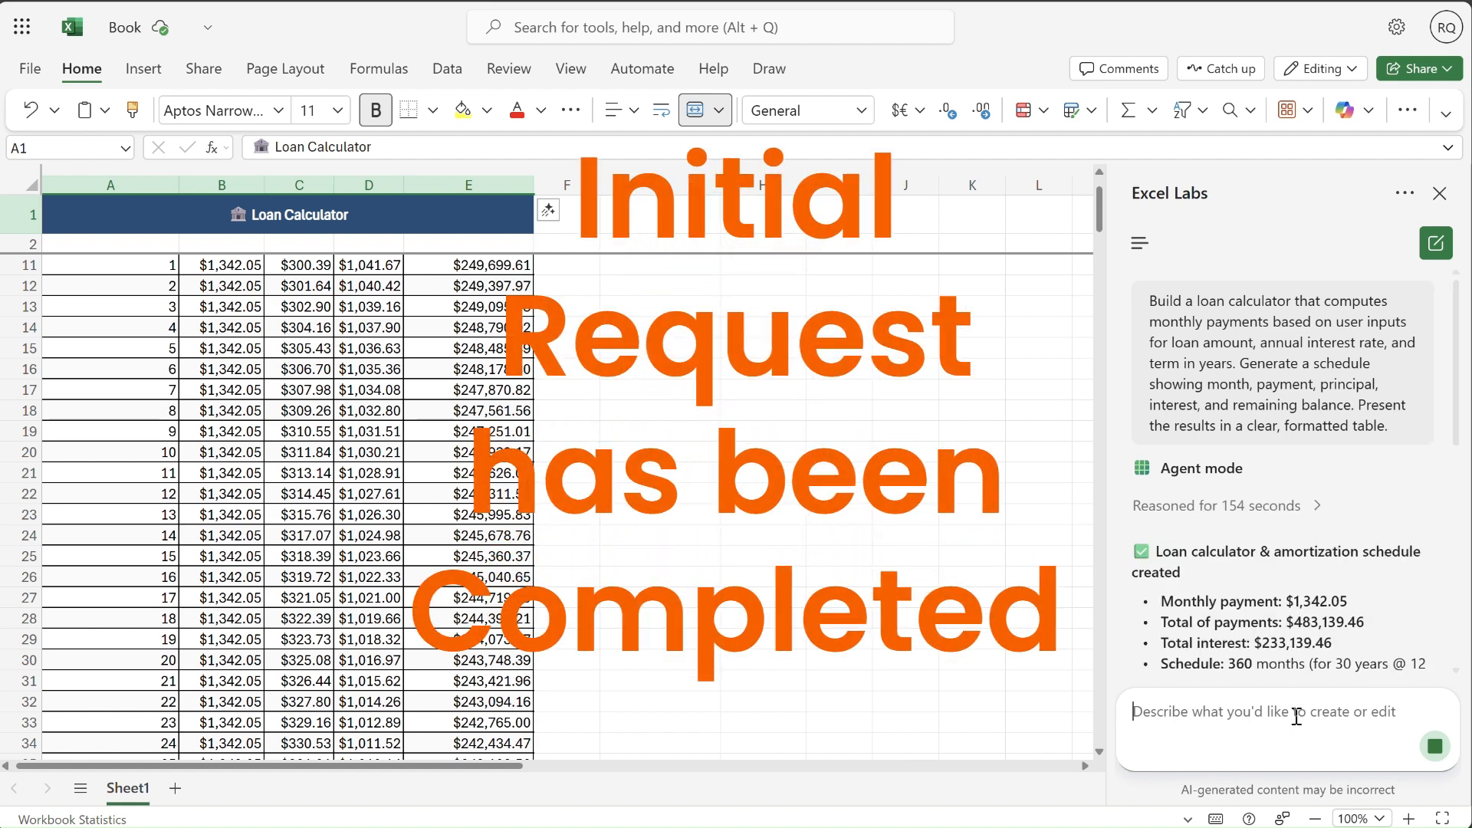
- Begin the Excel Labs prompt with "This is great, Can you make the currency British Pound."
text(T)
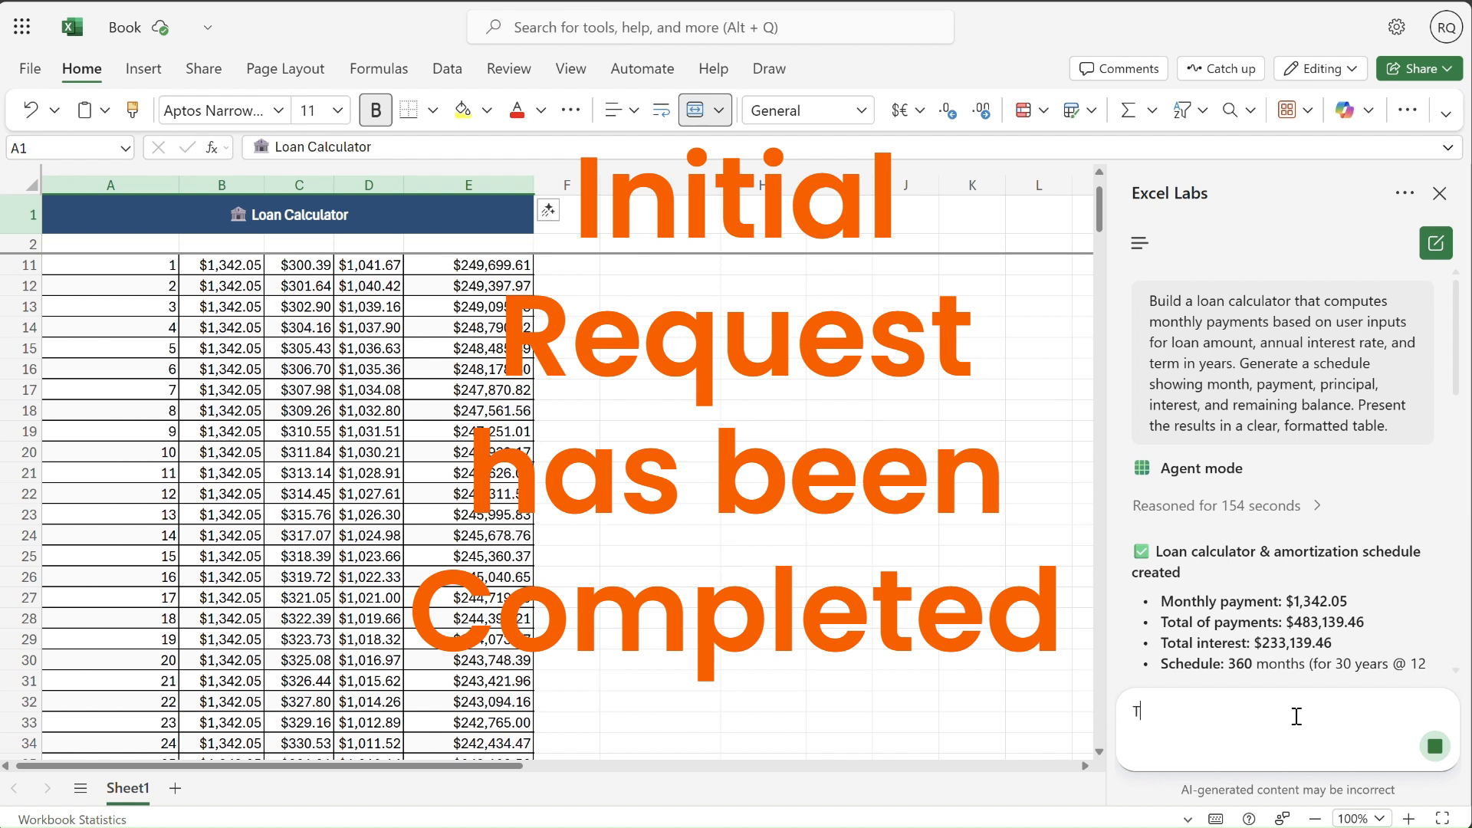
text(his is great, Can you make the)
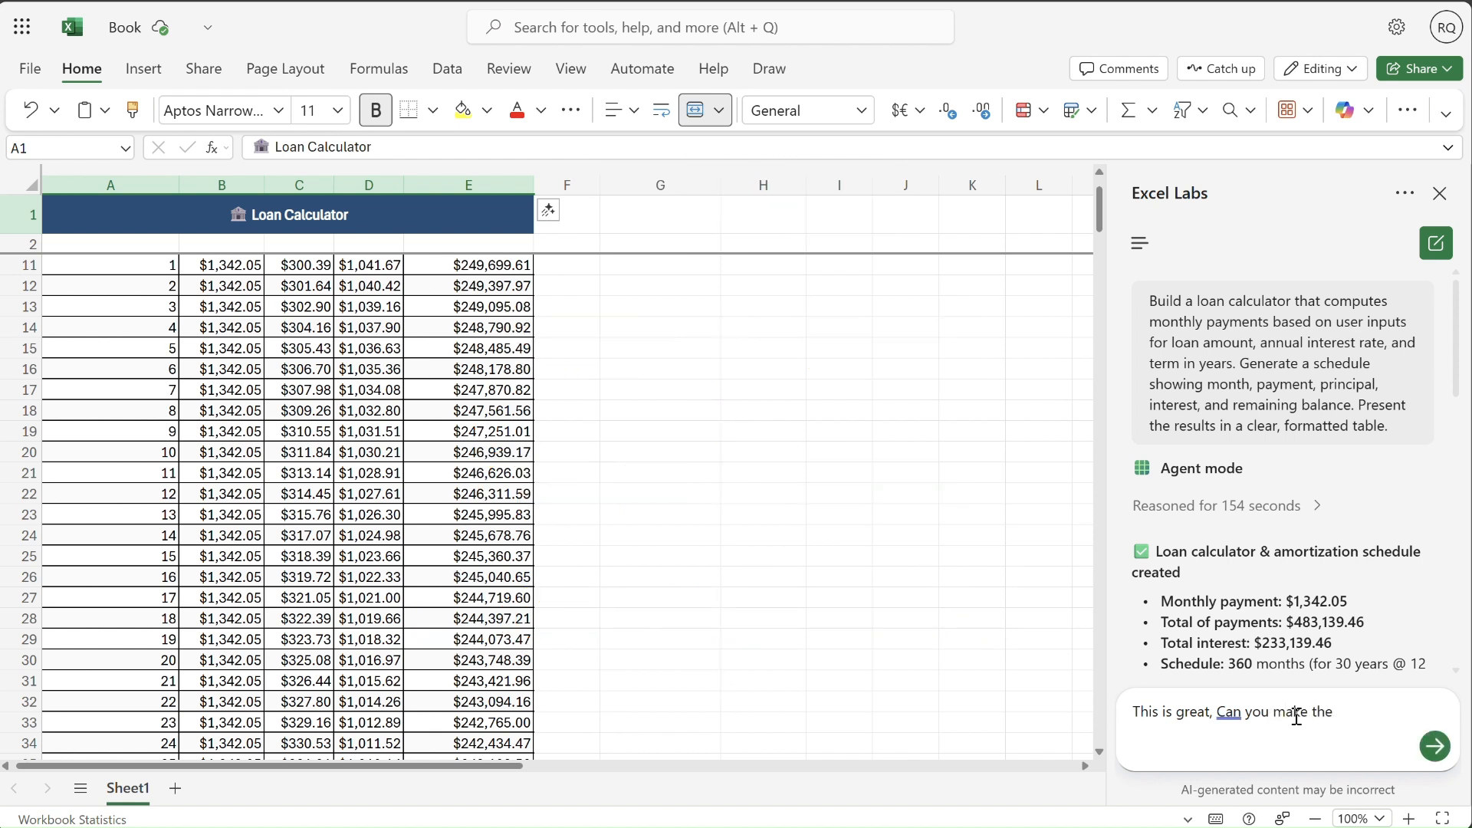
text( currency )
text(uk)
key(BackSpace)
key(BackSpace)
key(BackSpace)
text(British Pound)
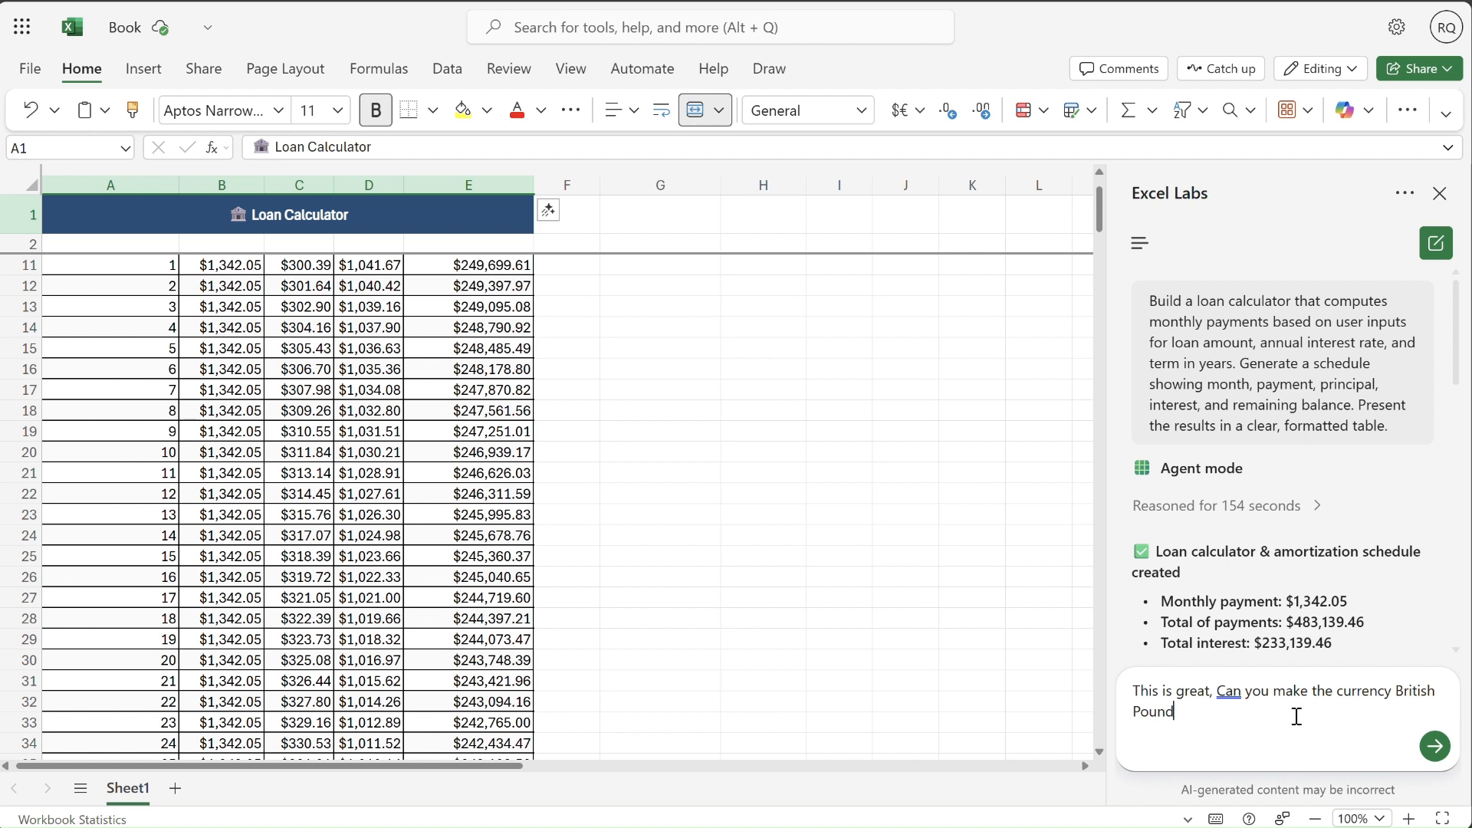
text(. Also add an optional overpaymen)
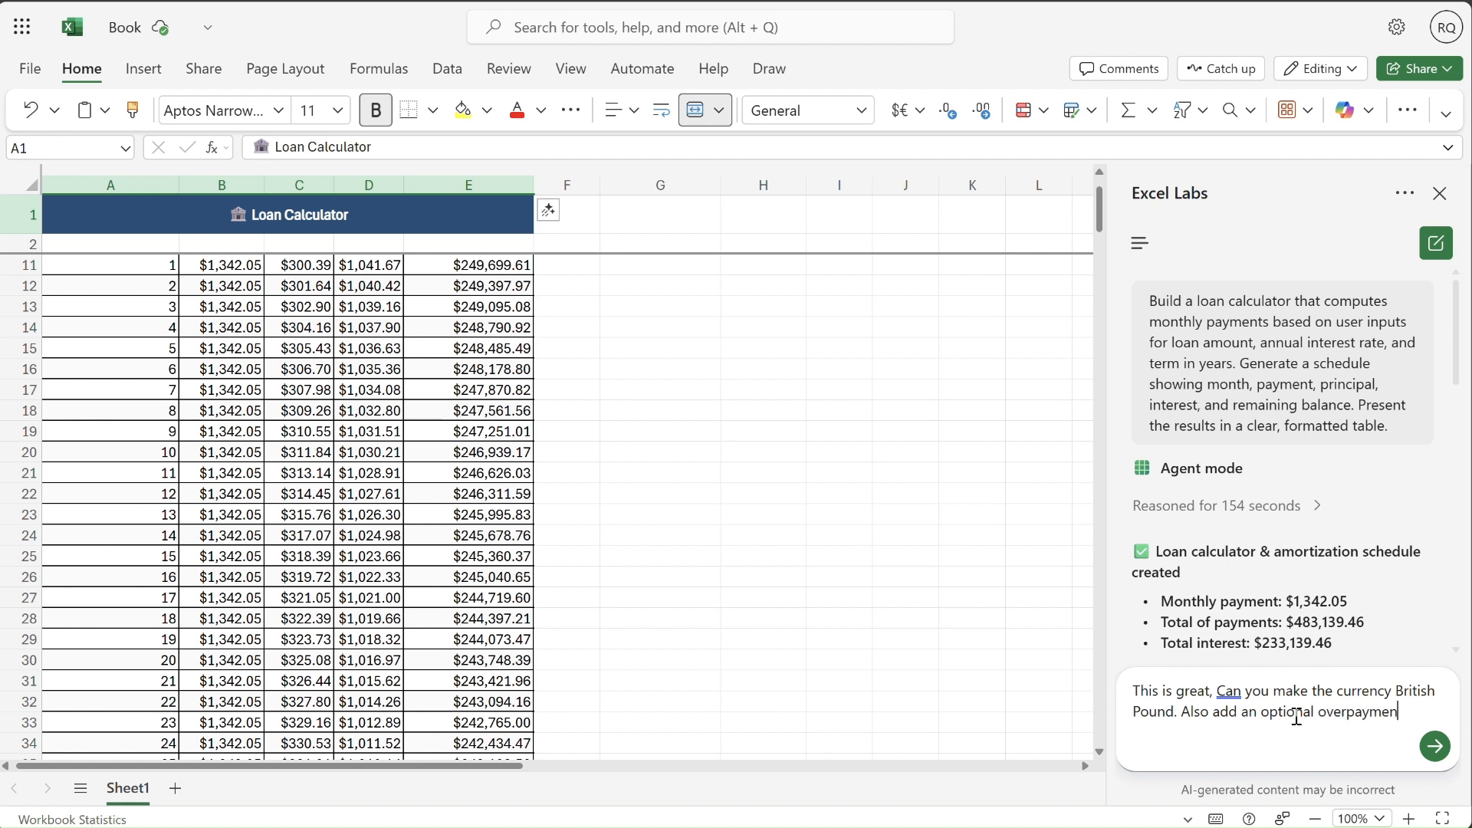
text(t input)
- Continue the prompt with "Also add an optional overpayment input so the user can choose to overpay."
key(shift+Return)
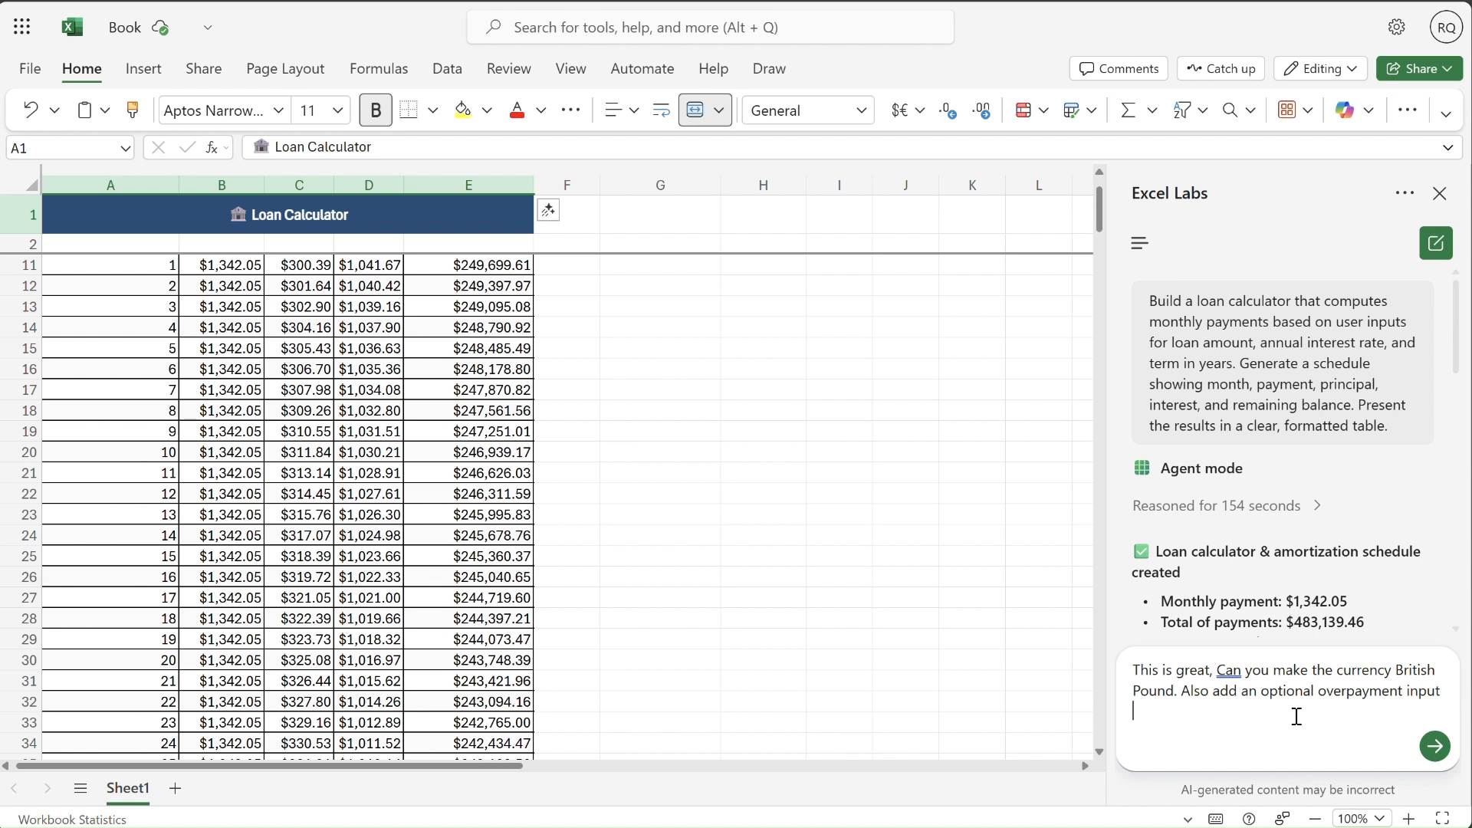
text(so the user can choose to overpay. Updat)
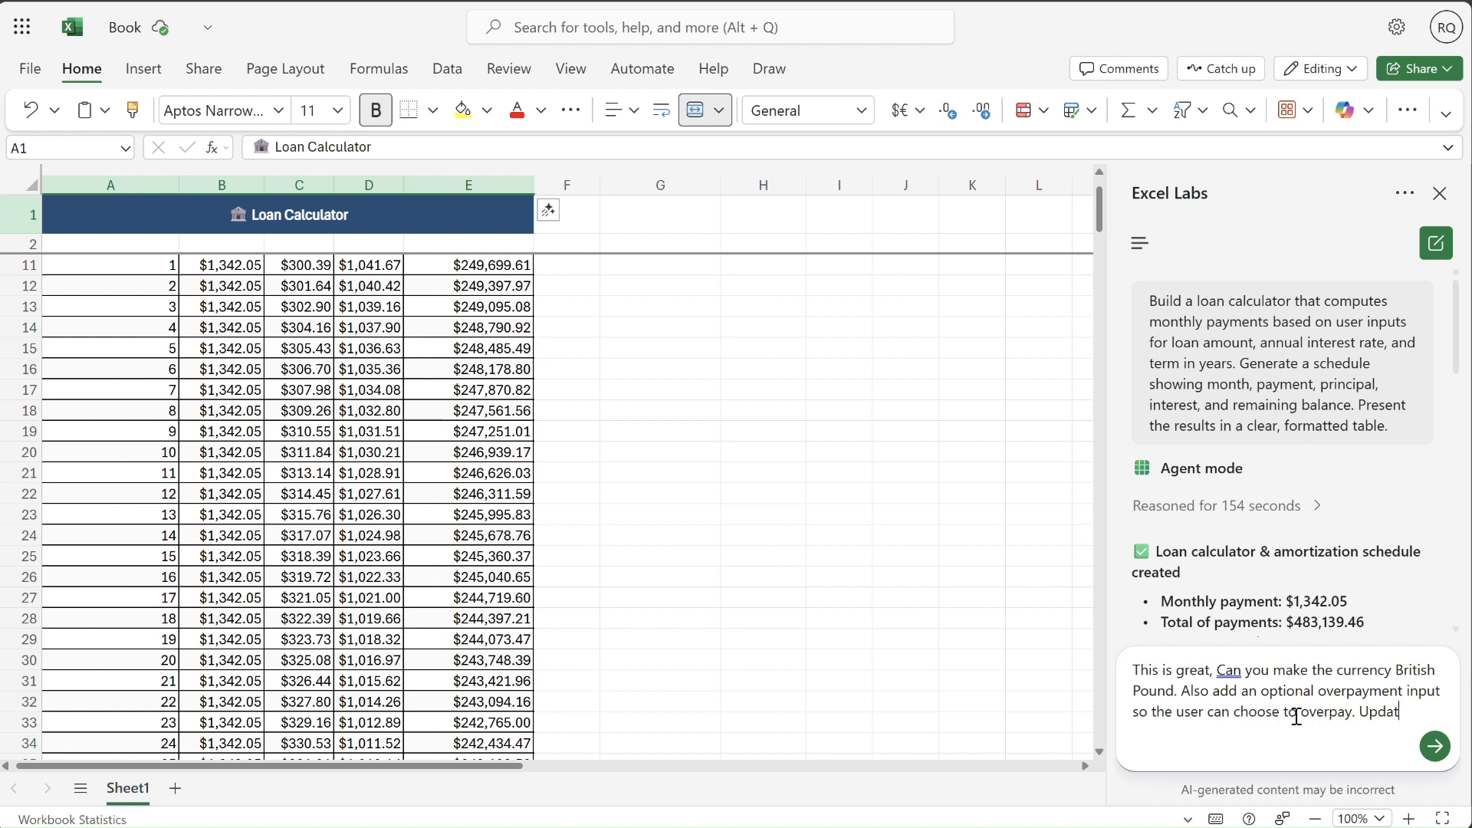
text(e it so that )
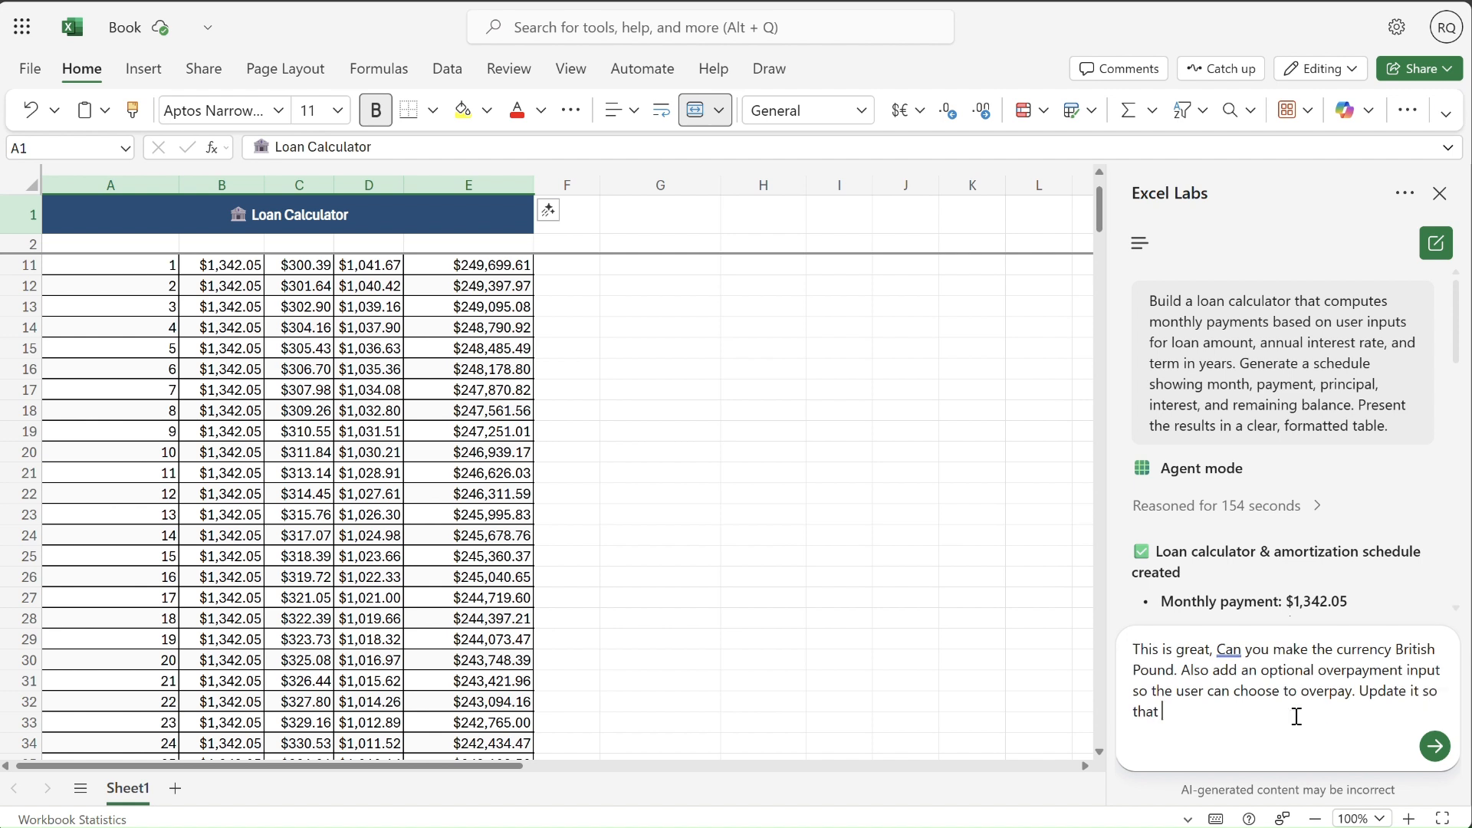
text(the calculatio)
text(ns )
text(reflect any regular overpayment.)
- Finish the prompt with "Update it so that the calculations reflect any regular overpayment." and send it to the agent
scroll(1102, 237, down, 10)
scroll(1101, 238, up, 10)
click(230, 265)
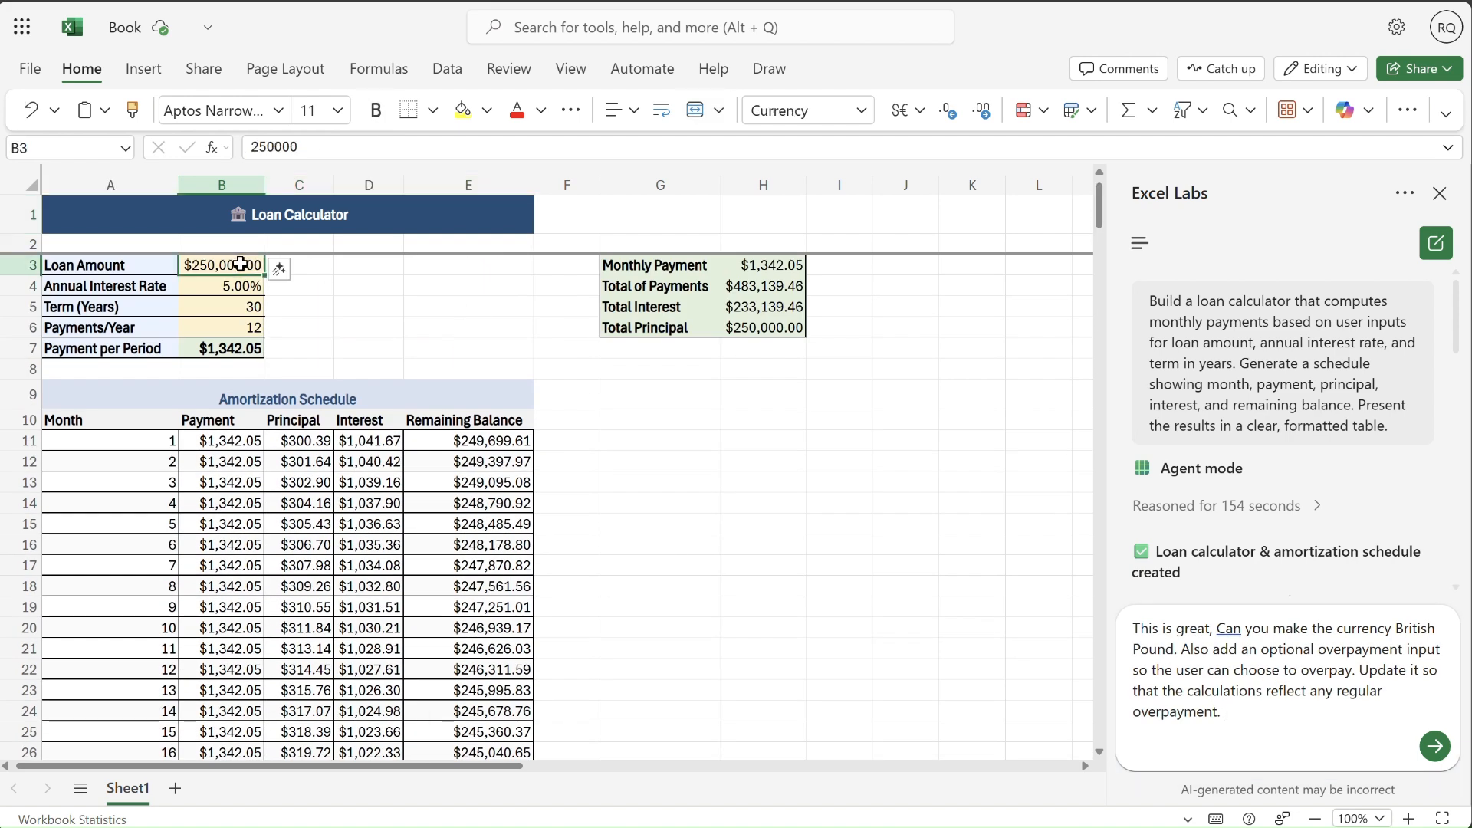
click(1435, 746)
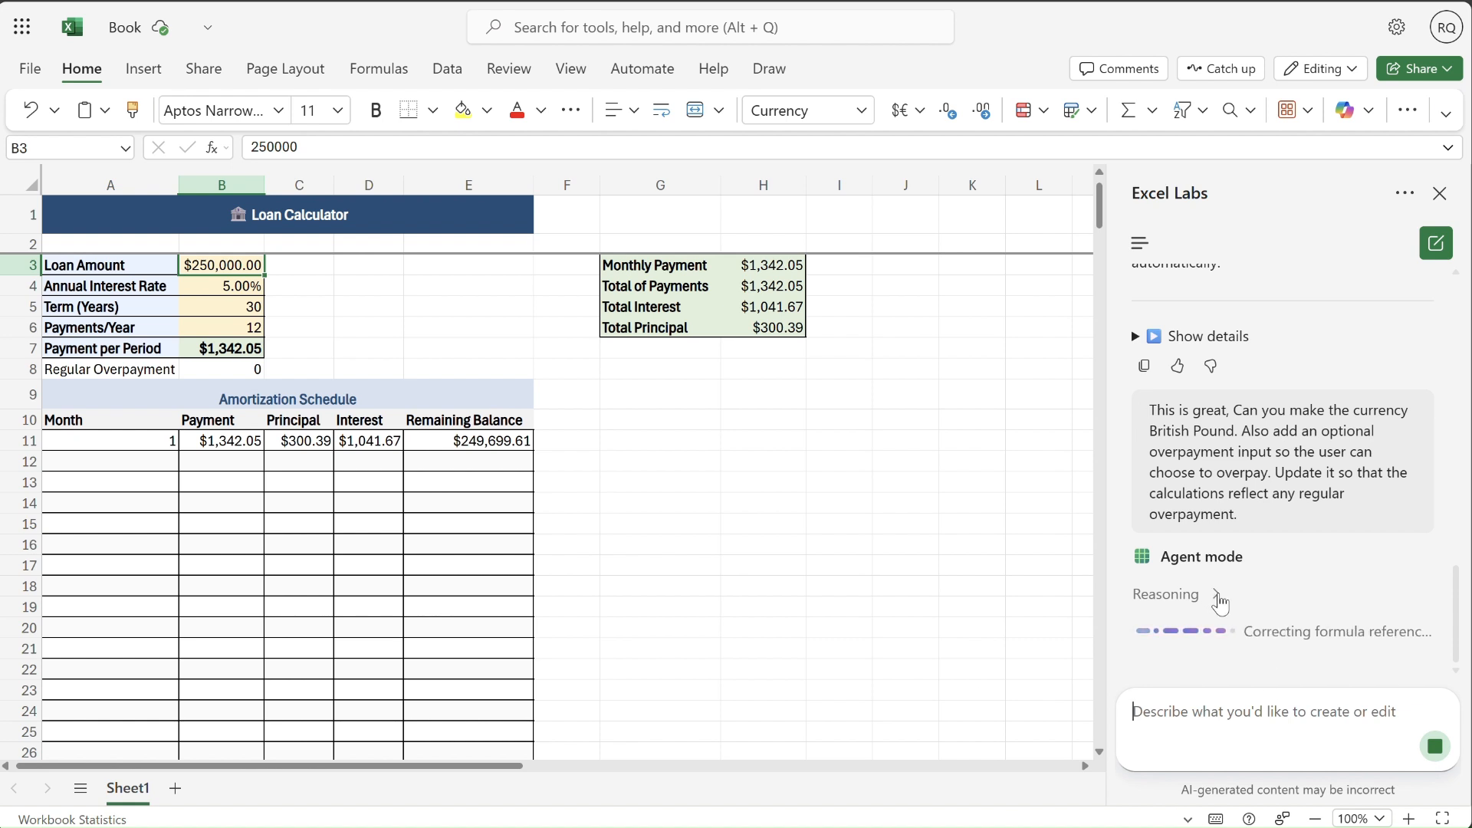
- Expand the agent's reasoning and review its activity list down to the last entry
click(1216, 595)
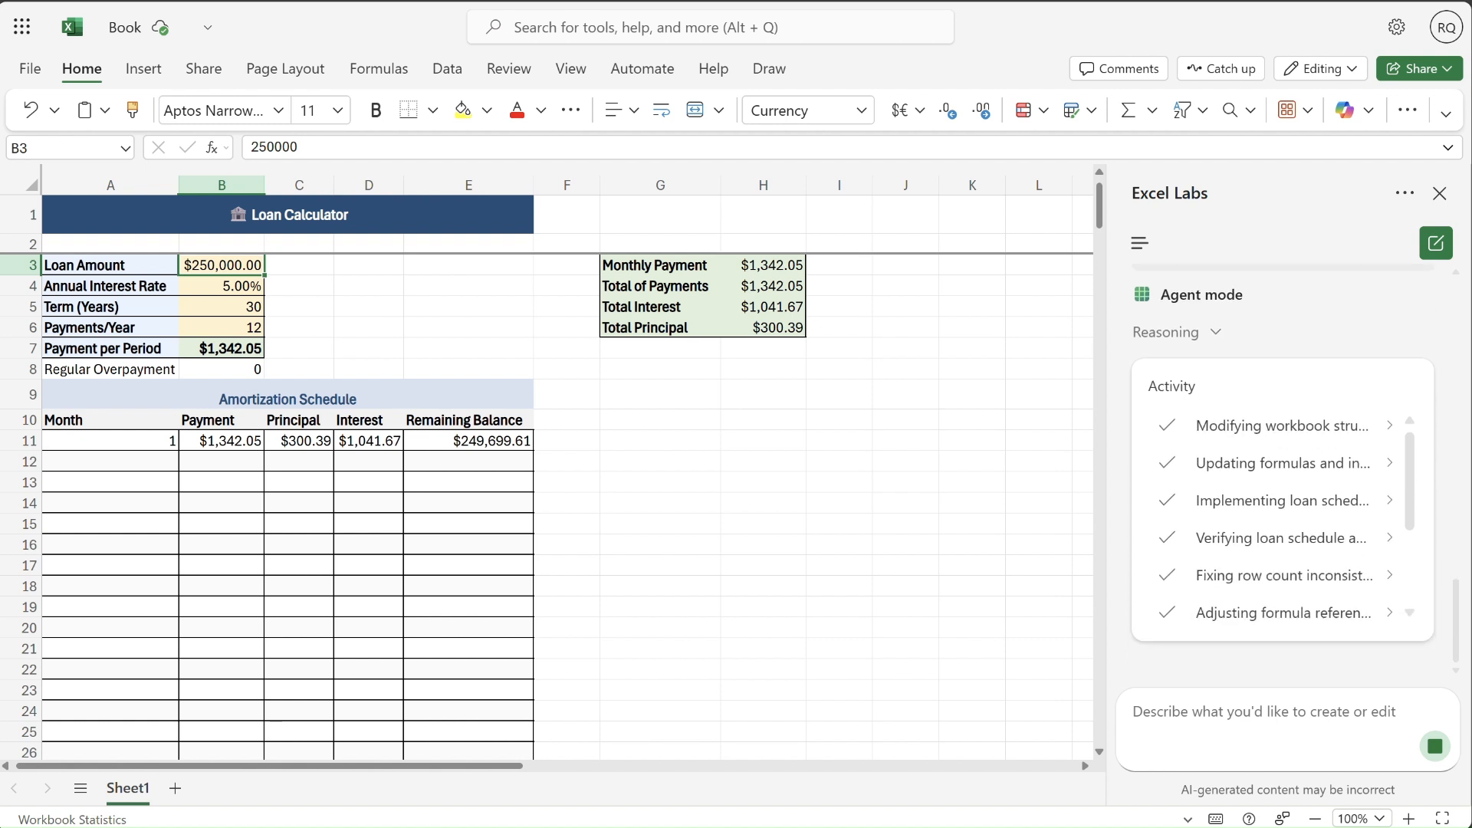
scroll(1415, 529, down, 1)
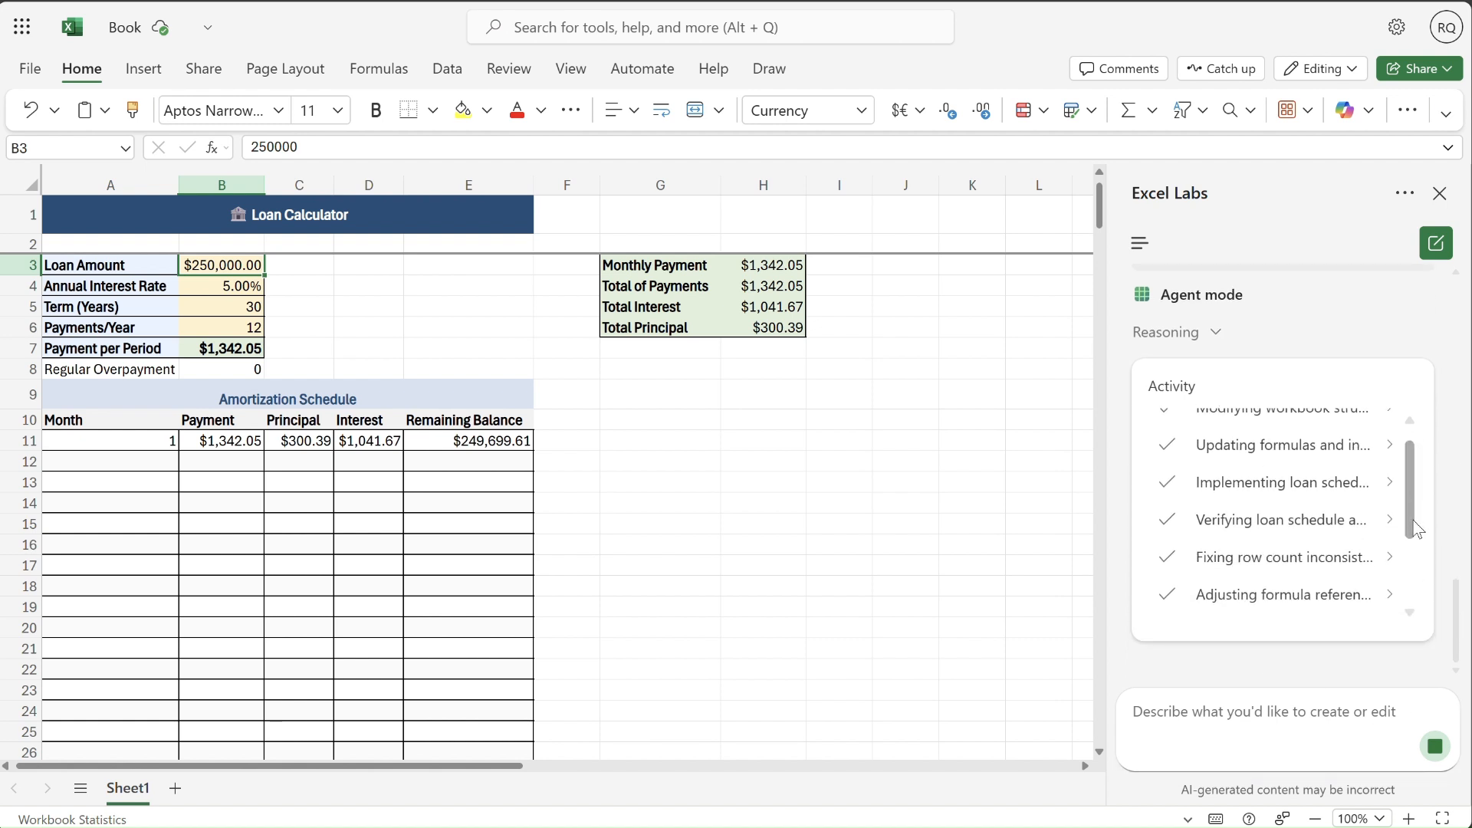
drag(1415, 529, 1415, 613)
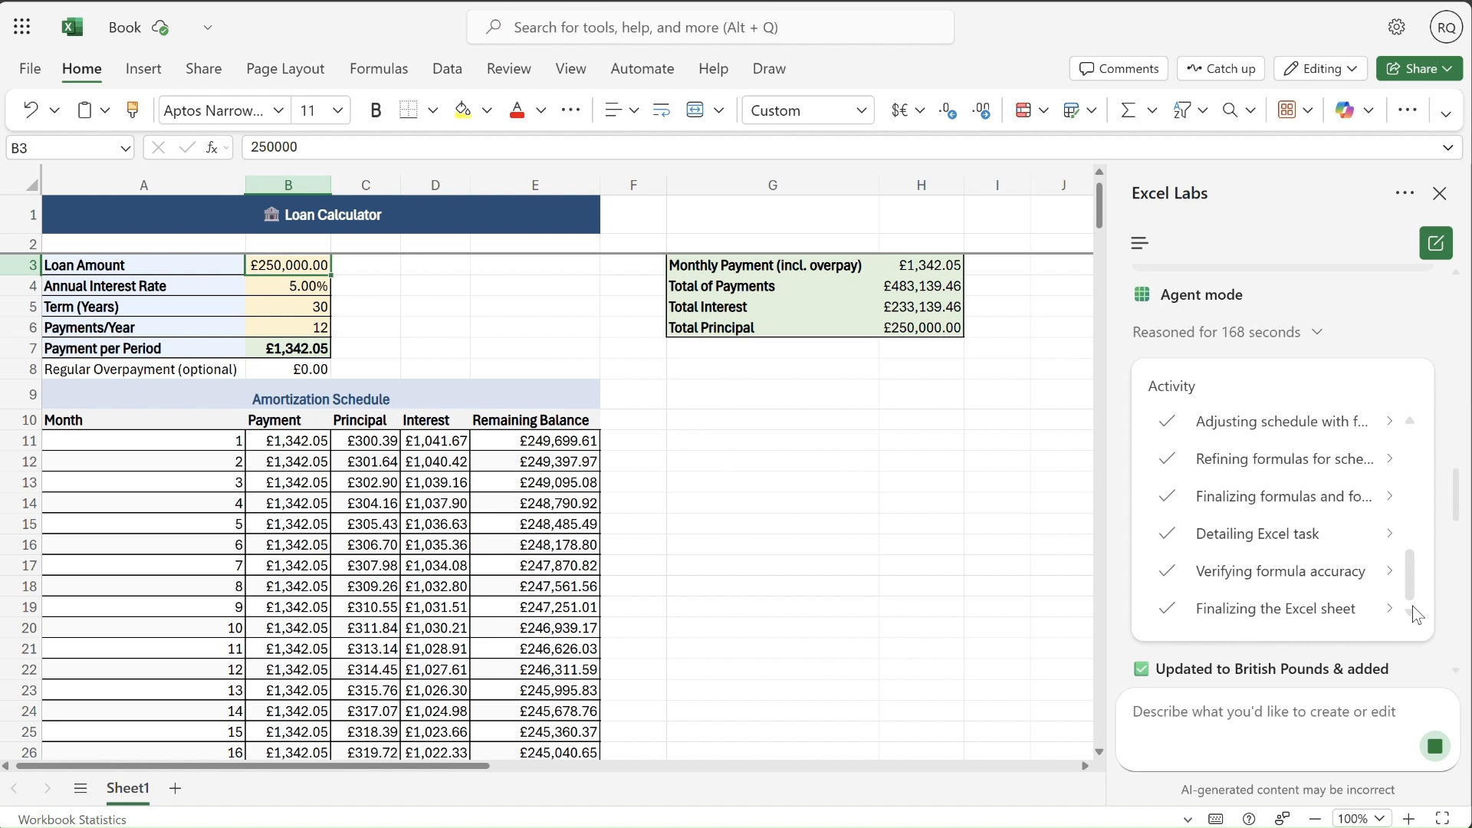
- Test the loan calculator by setting the regular overpayment in B8 to 200
click(920, 458)
click(297, 369)
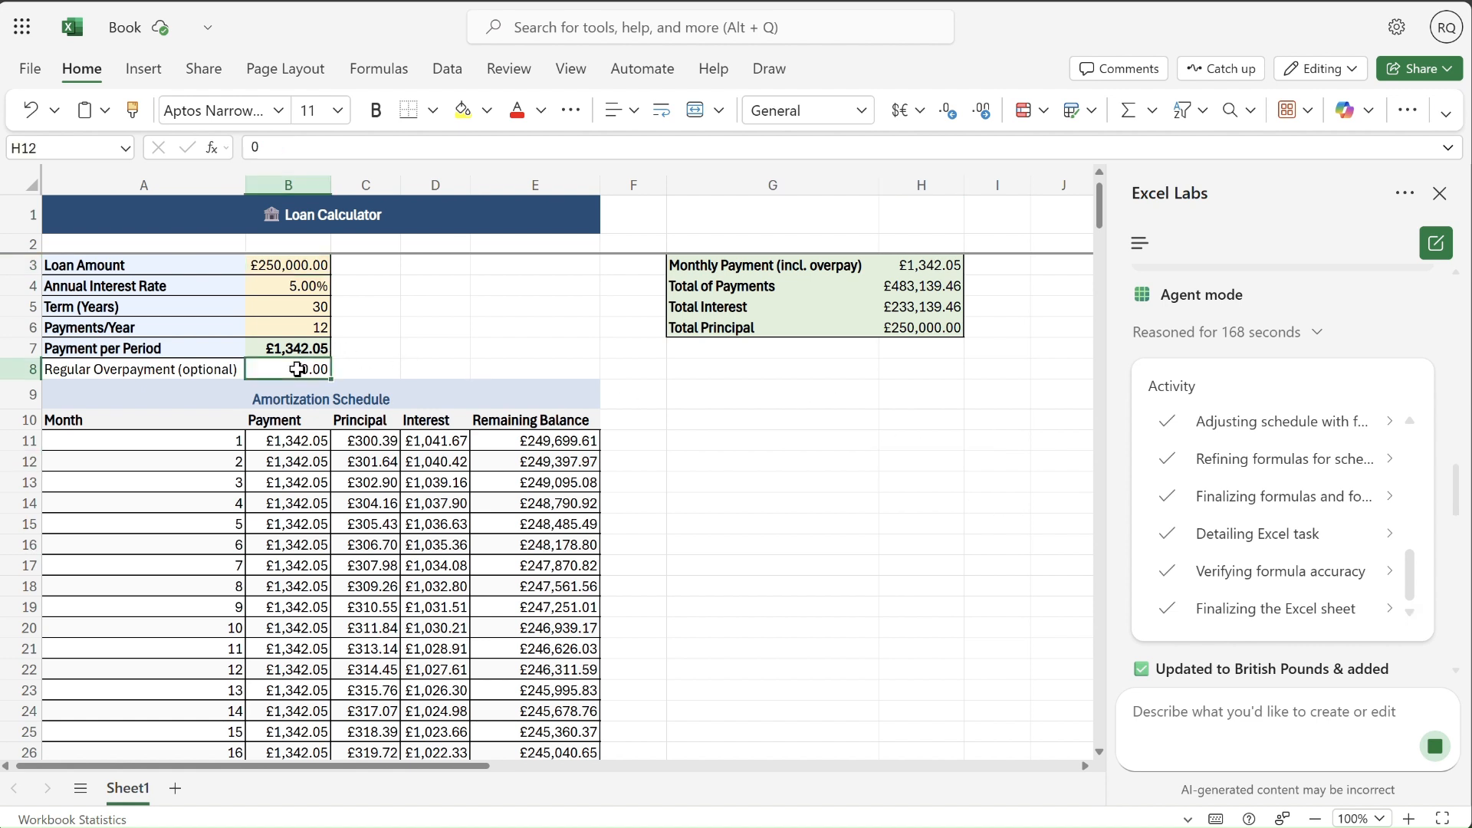
text(200)
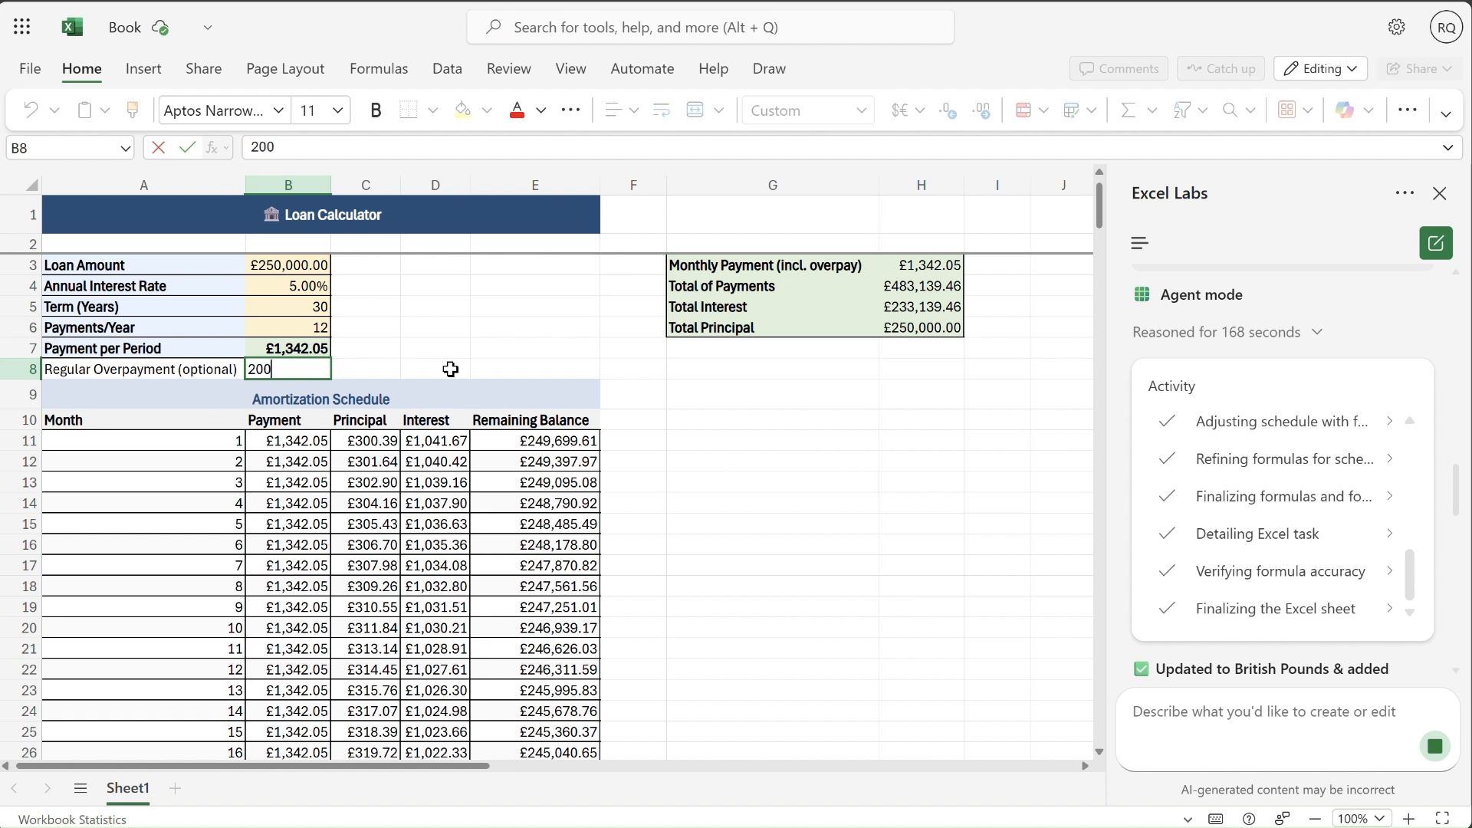
key(Return)
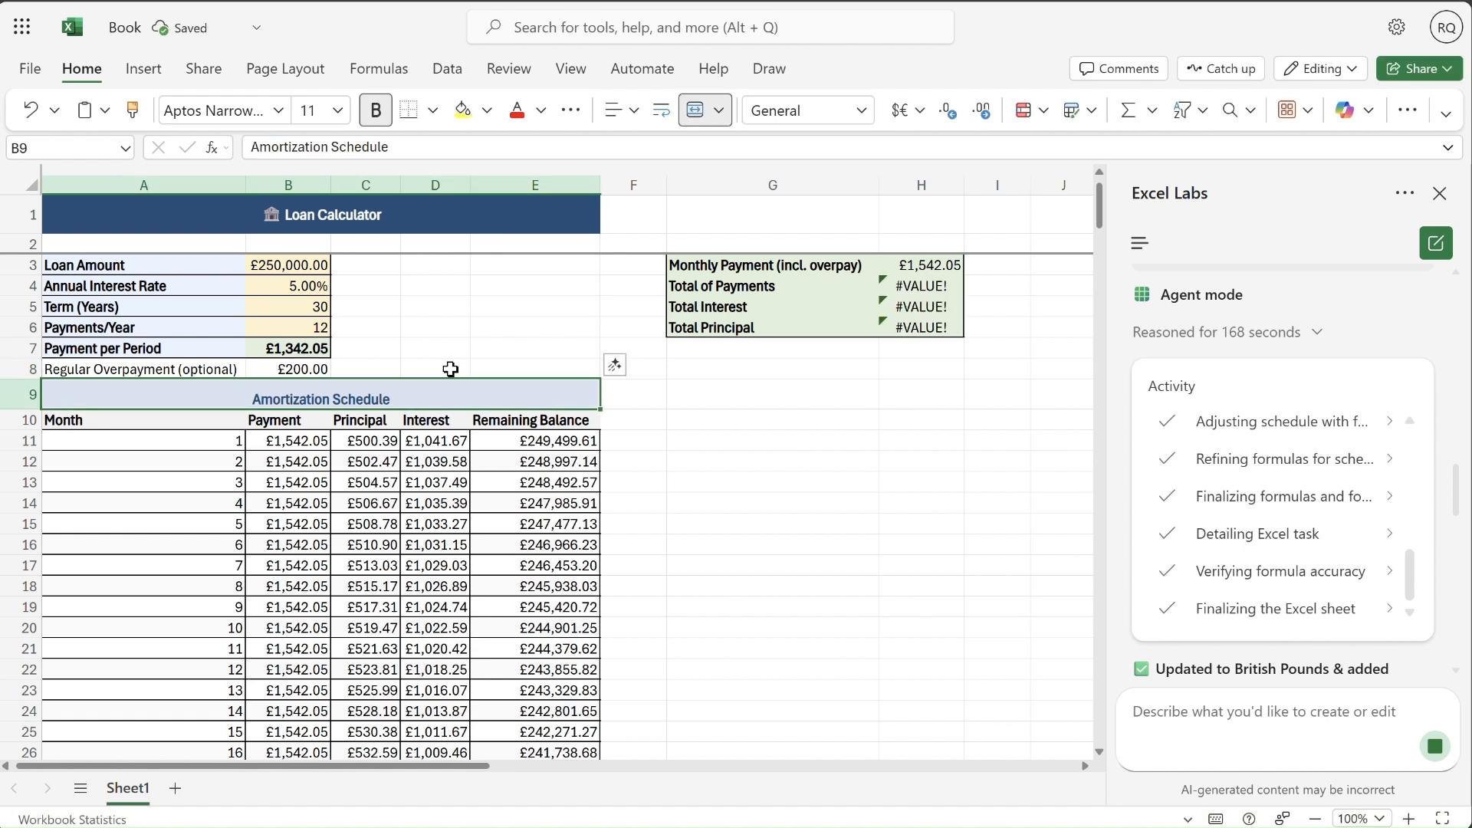
key(Up)
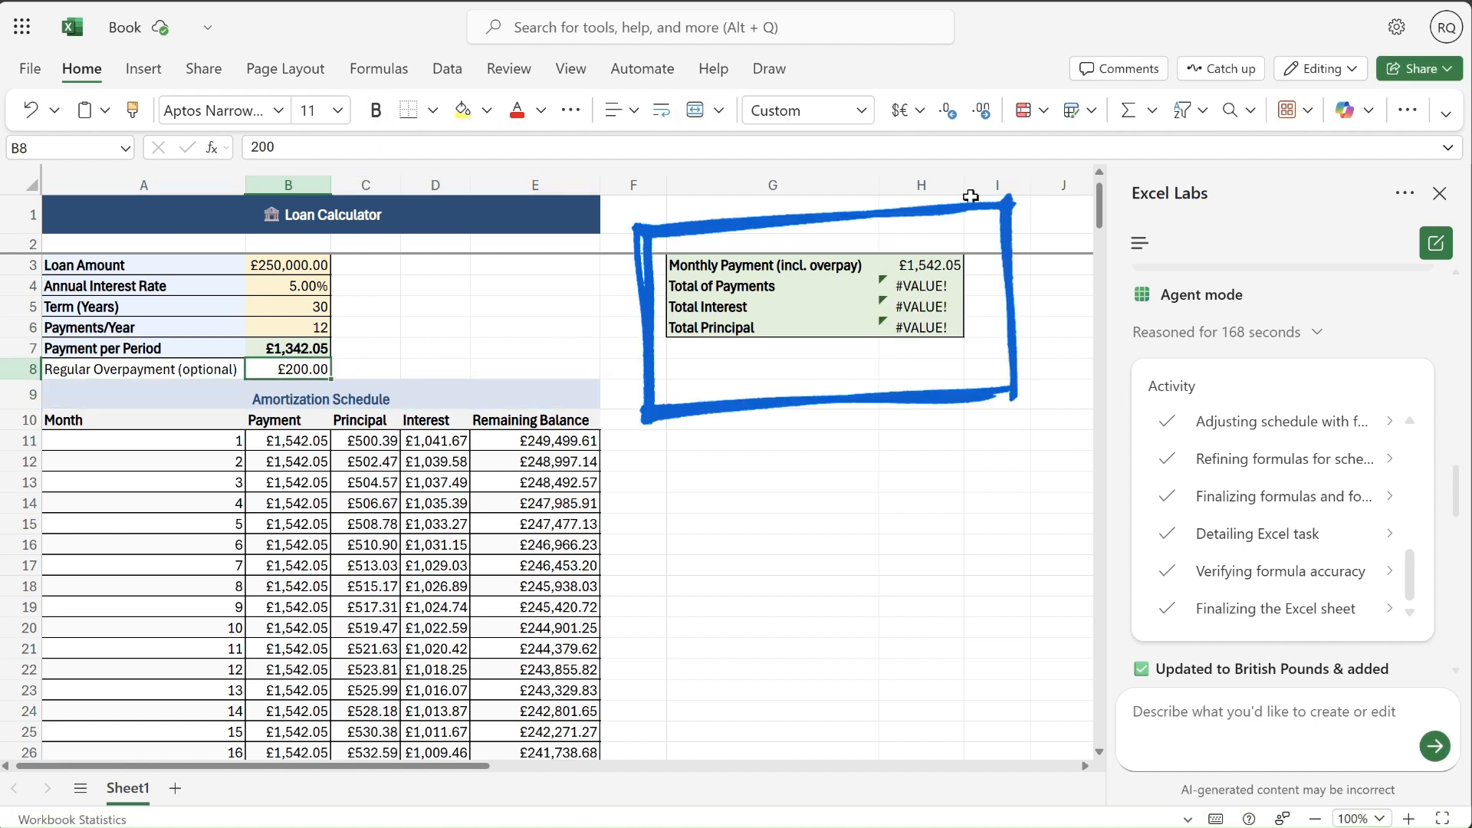
- Widen column H slightly and inspect the Total of Payments formula in H4 without changing it
drag(964, 185, 992, 186)
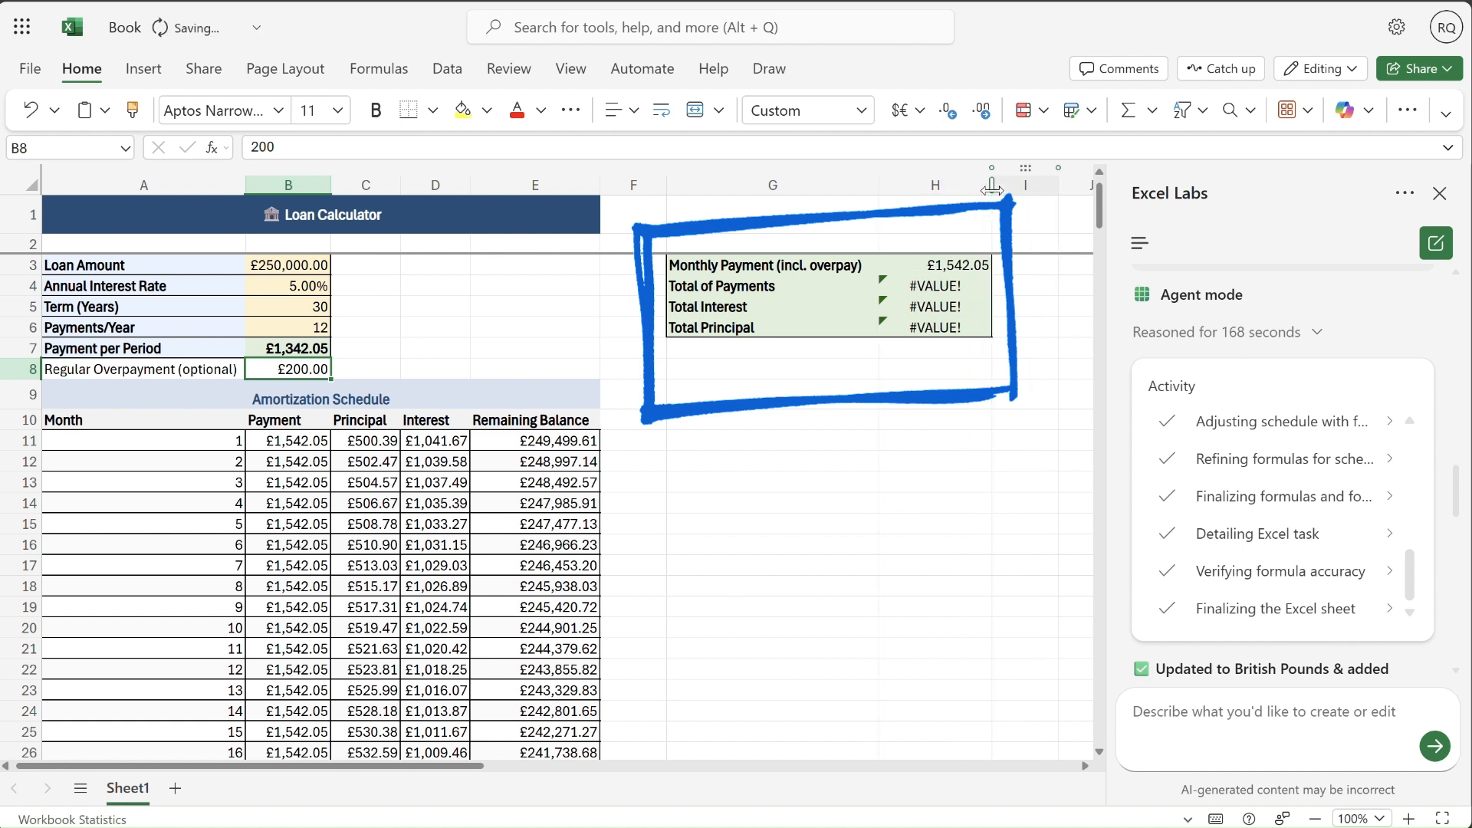
click(949, 287)
click(650, 150)
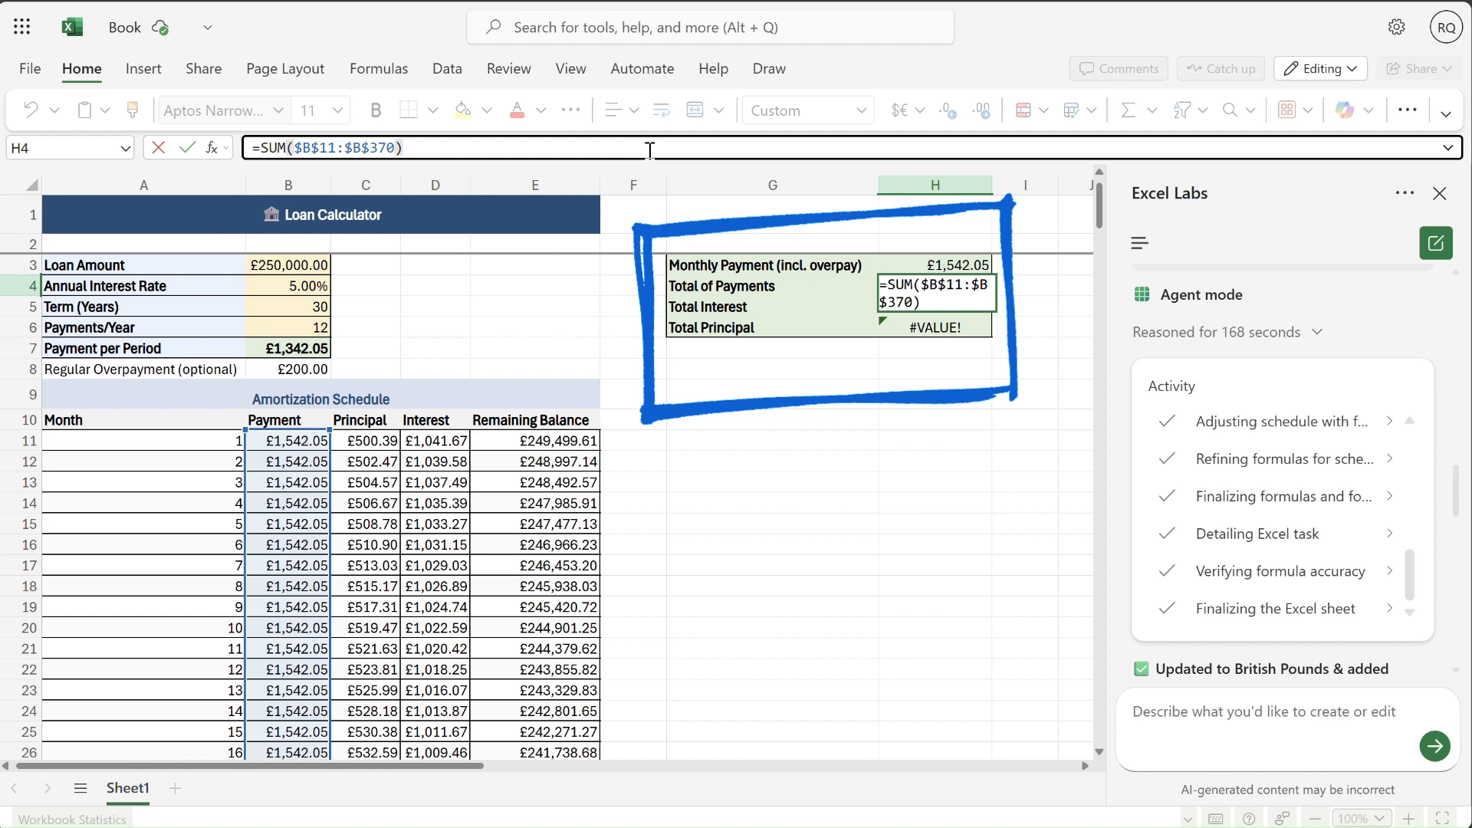
key(Escape)
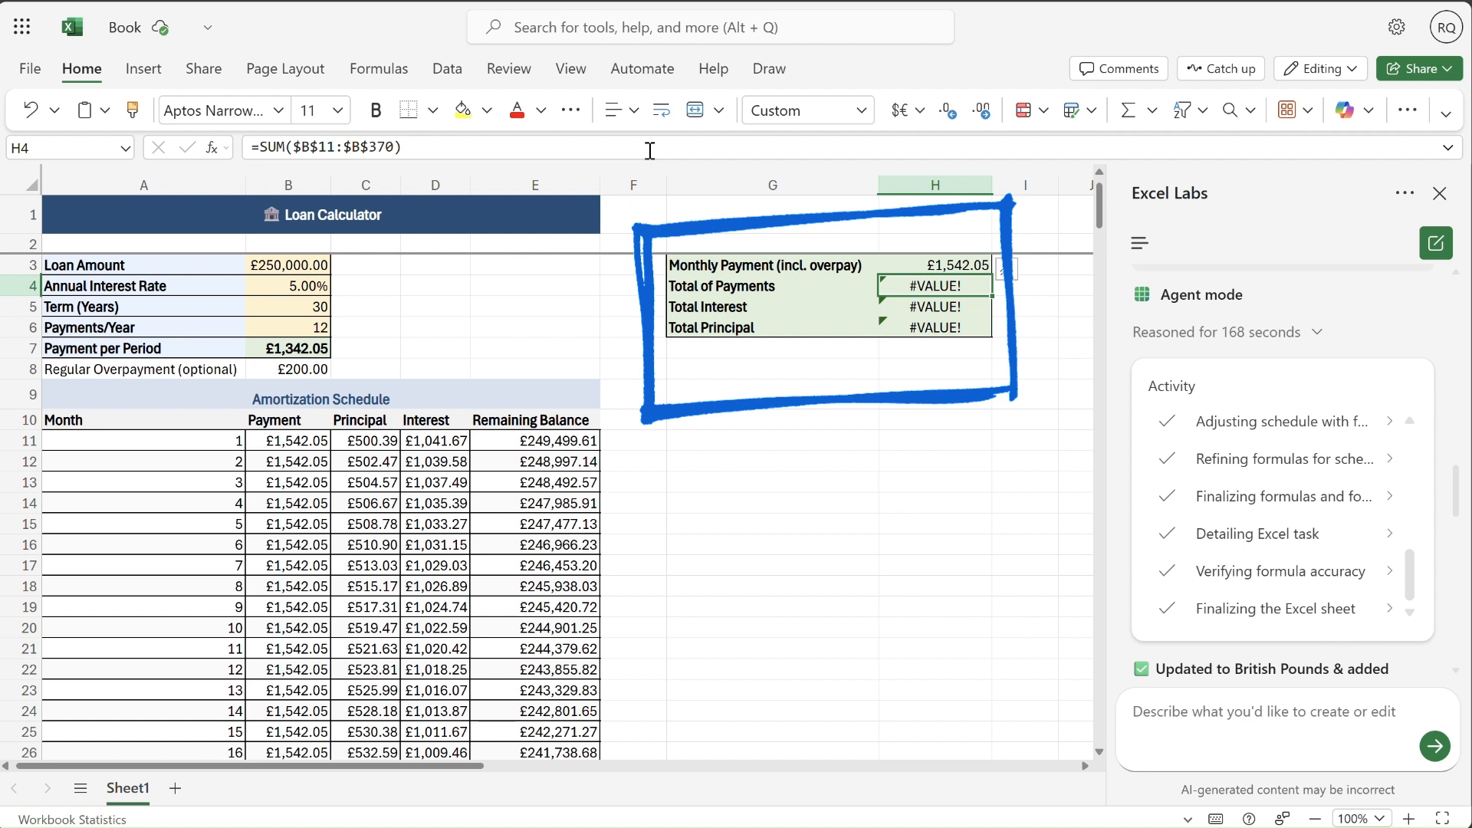
- Clear the regular overpayment amount from cell B8
click(301, 372)
key(Delete)
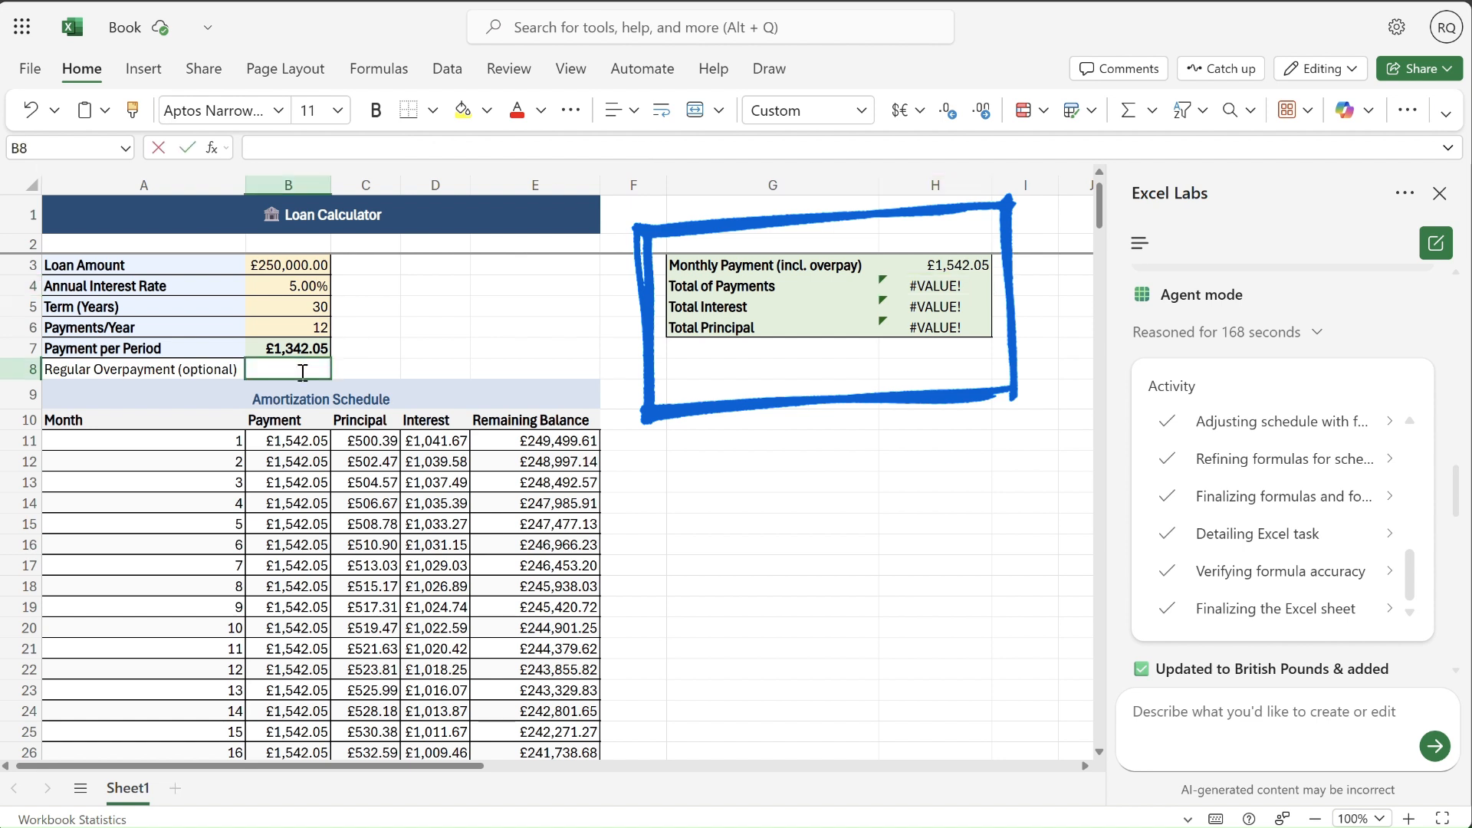
click(426, 350)
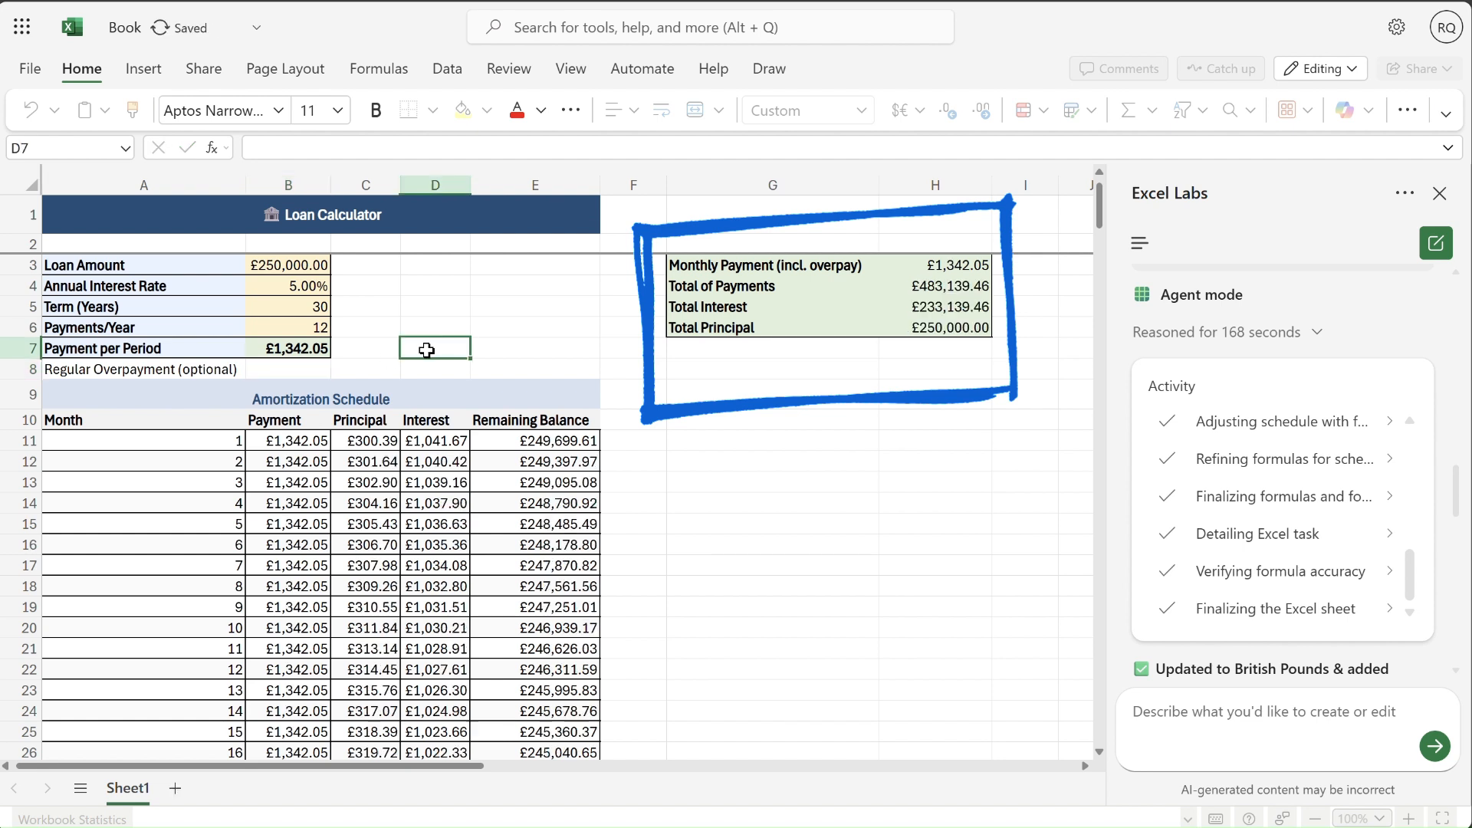
- Test a regular overpayment of 100 in B8, and reset it to 0
click(298, 371)
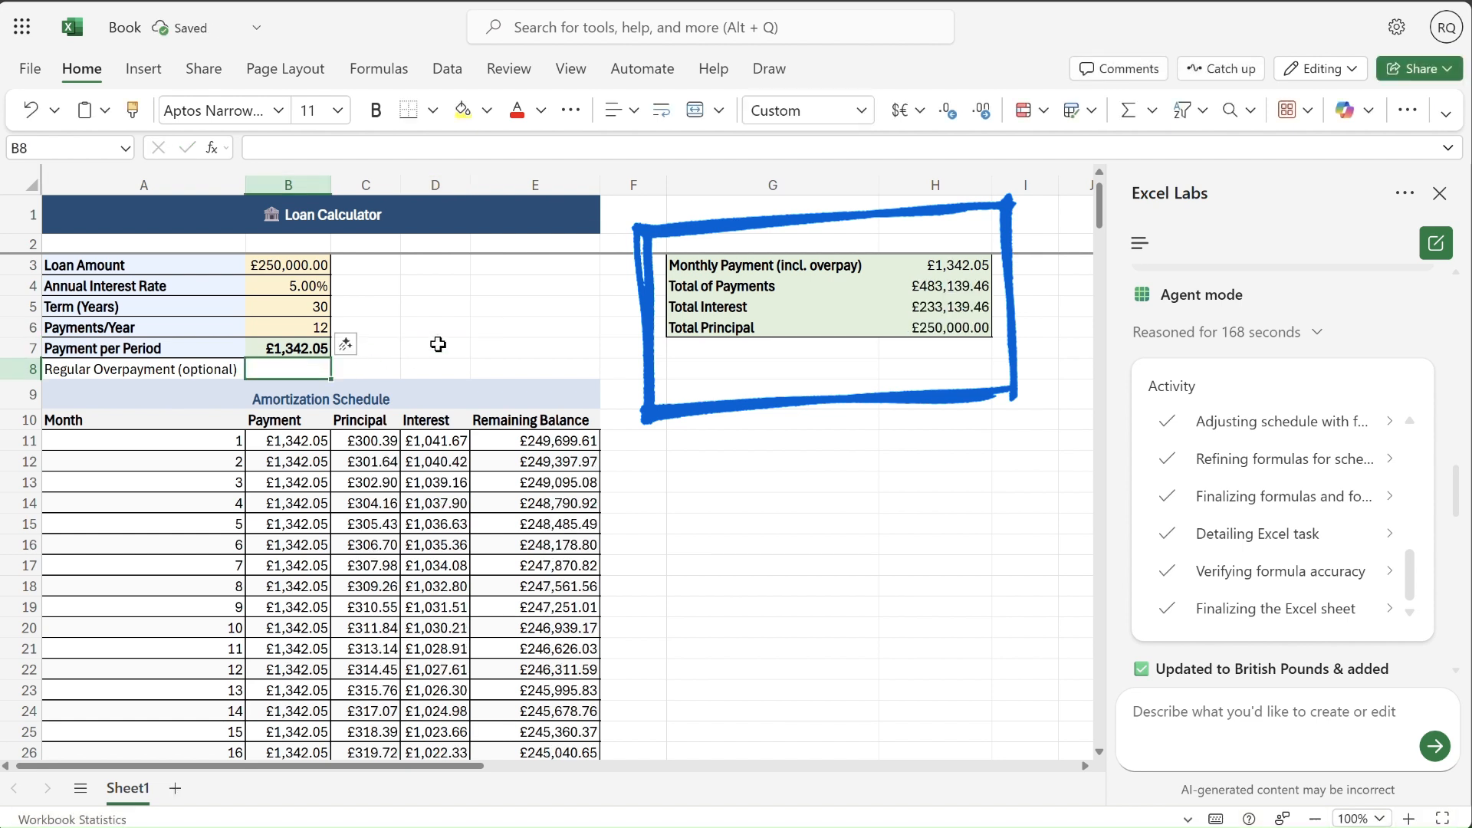
text(100)
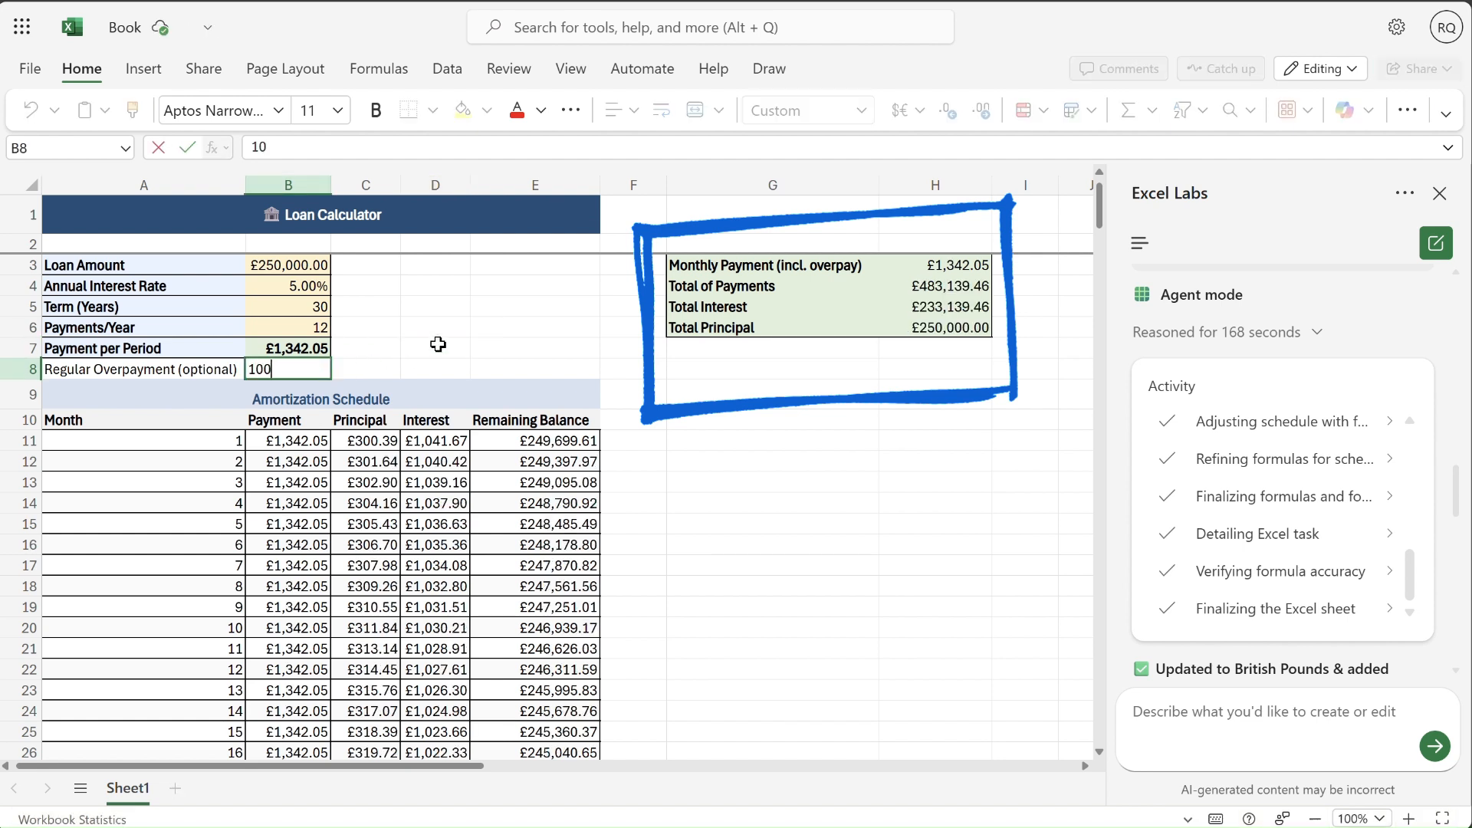
key(Return)
key(ctrl+z)
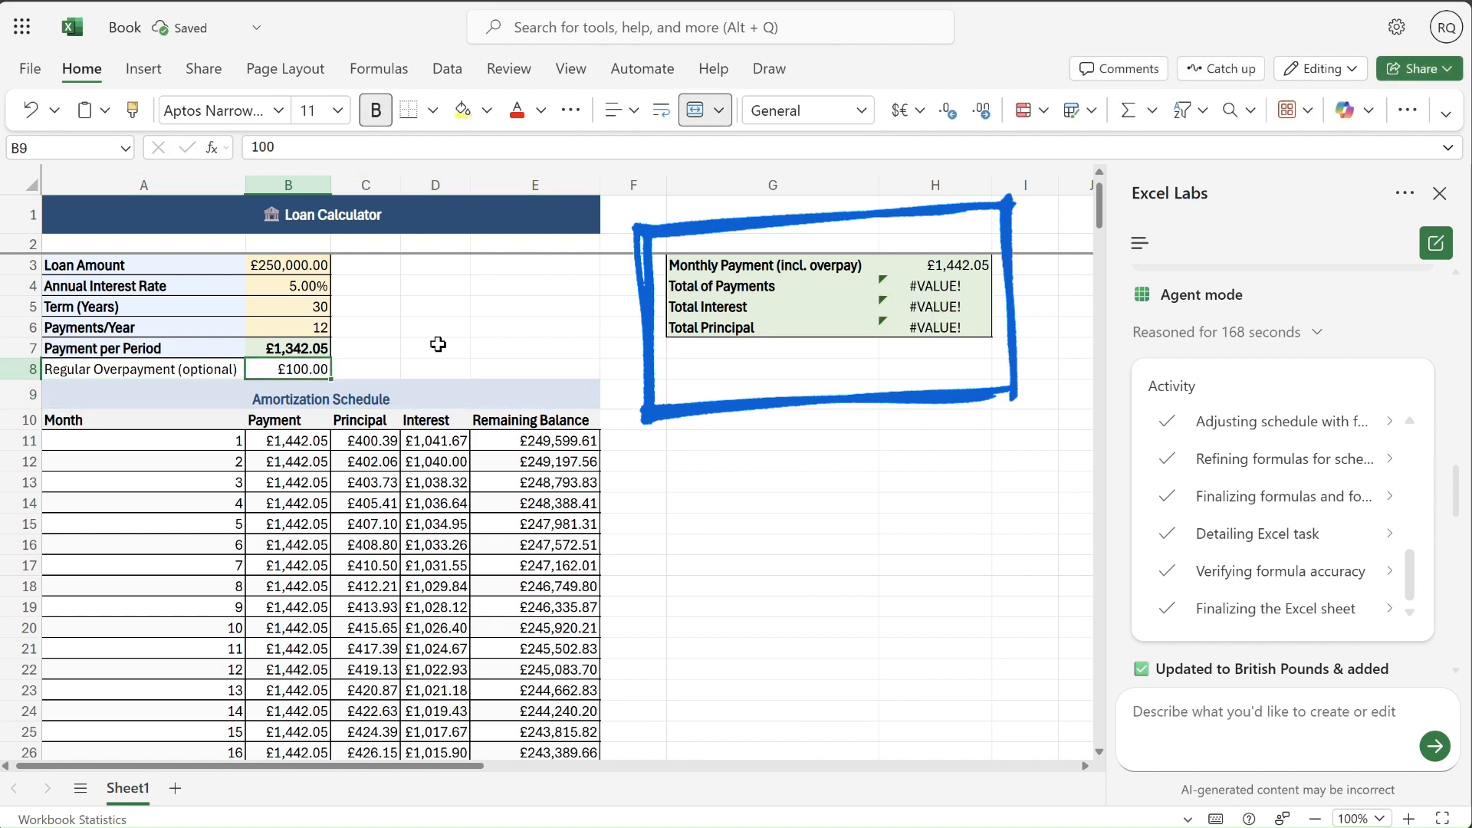
key(Up)
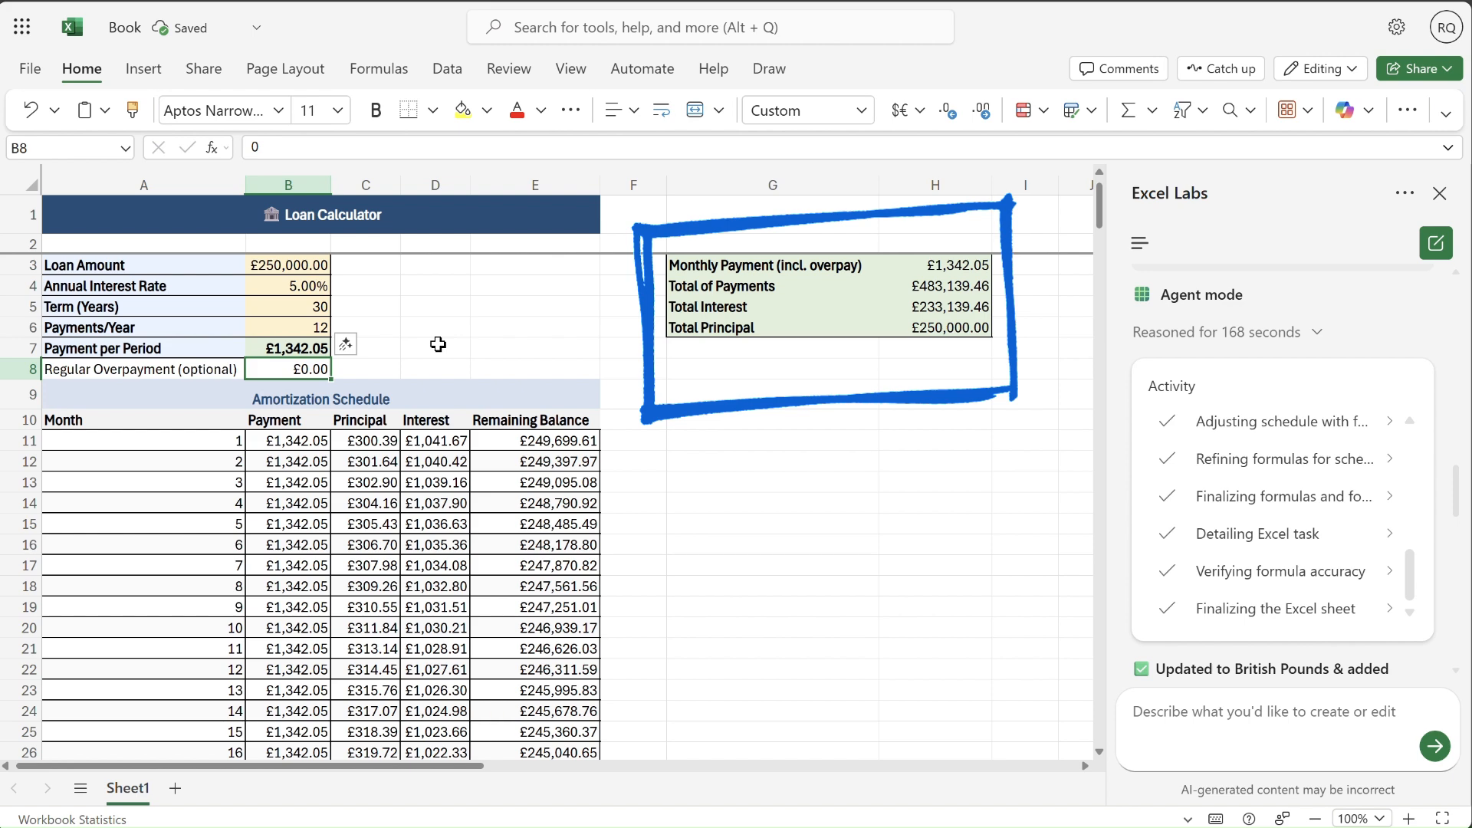
- Test regular overpayments of 1 and 20 in B8, and dismiss the file naming tip
text(1)
key(Return)
key(Up)
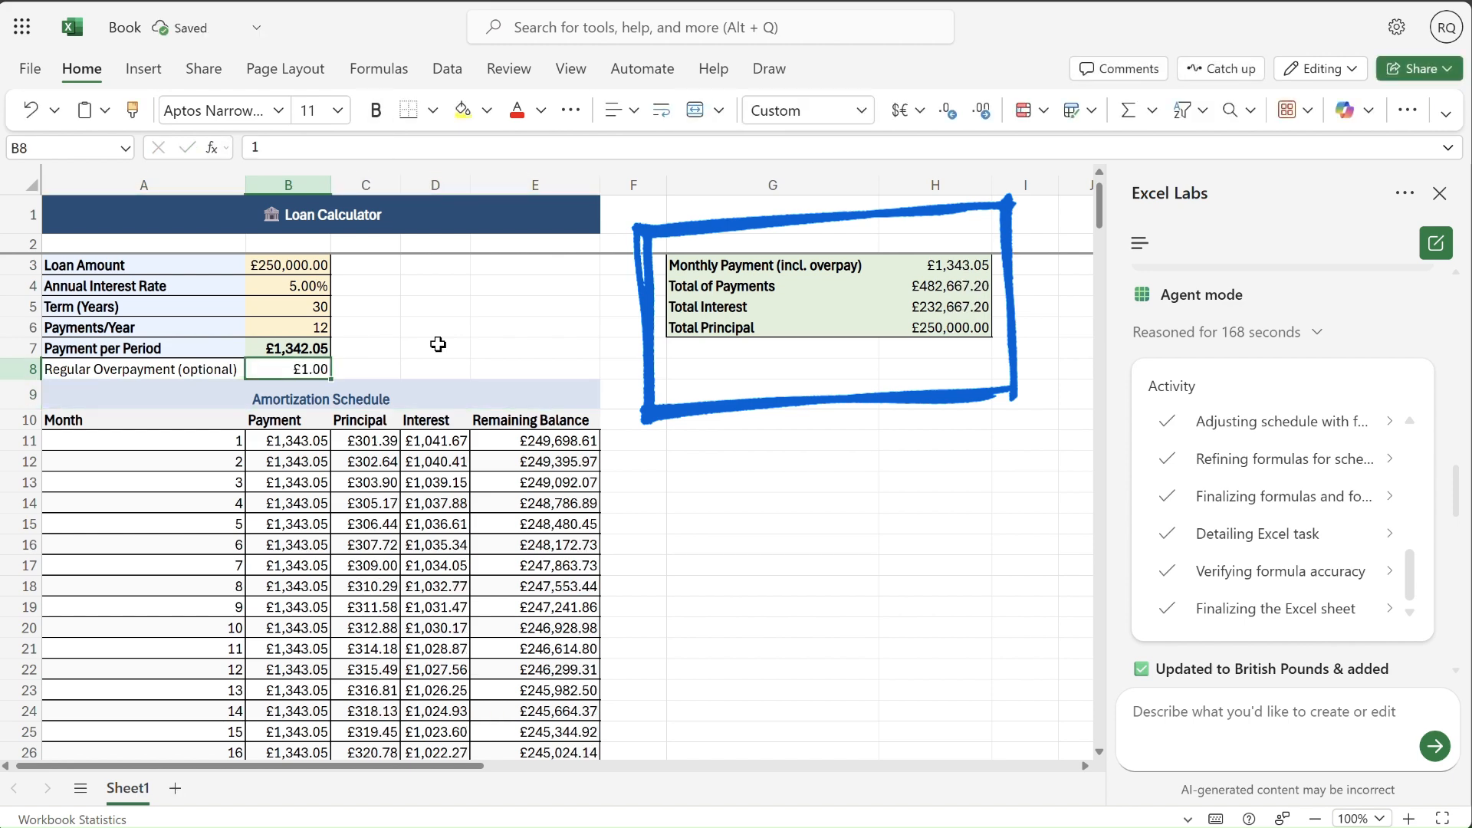
text(20)
key(Return)
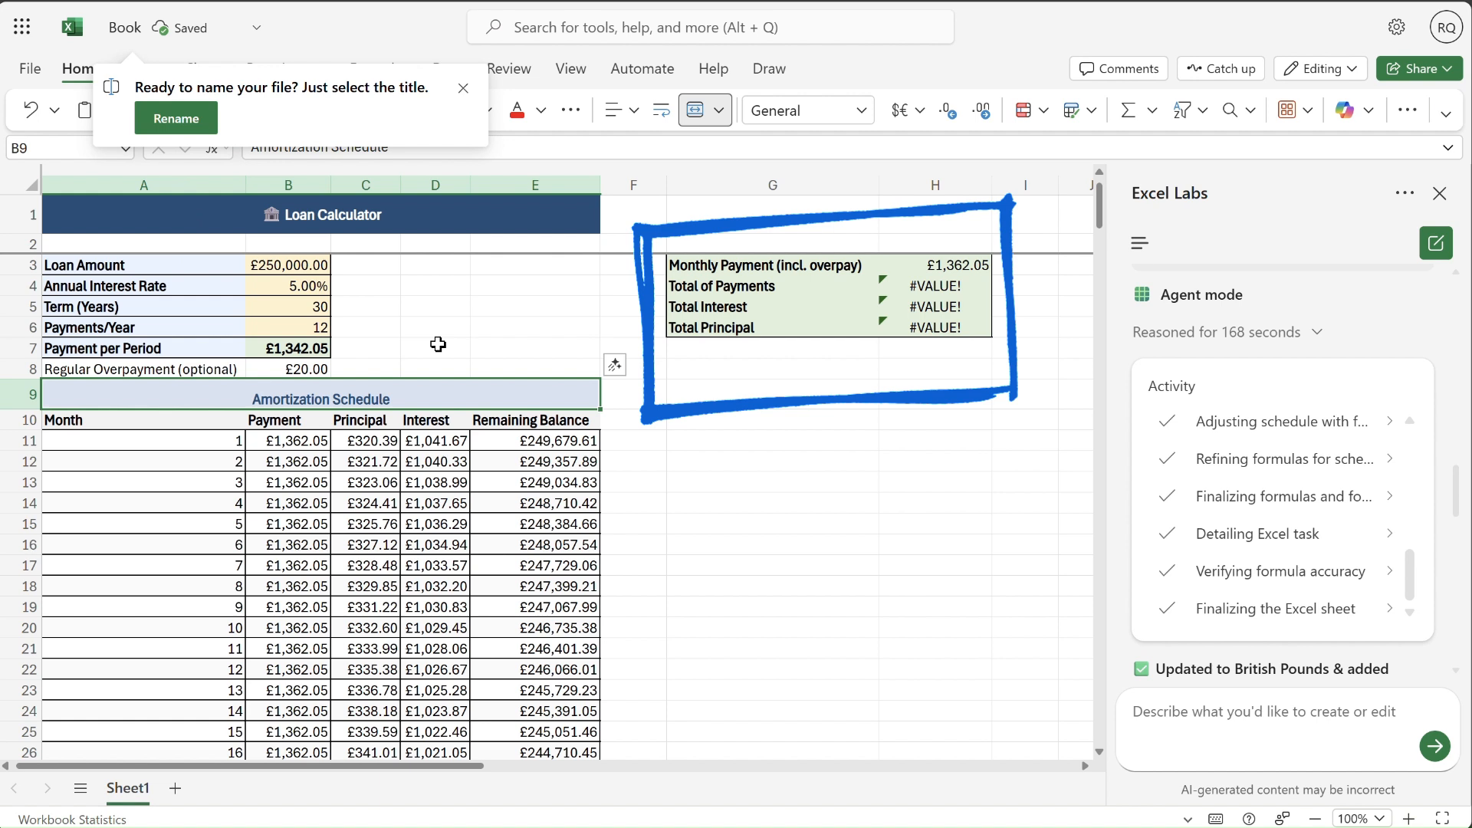
click(463, 90)
- Test small regular overpayments in B8 by entering 2, 1 and 2 again
click(299, 369)
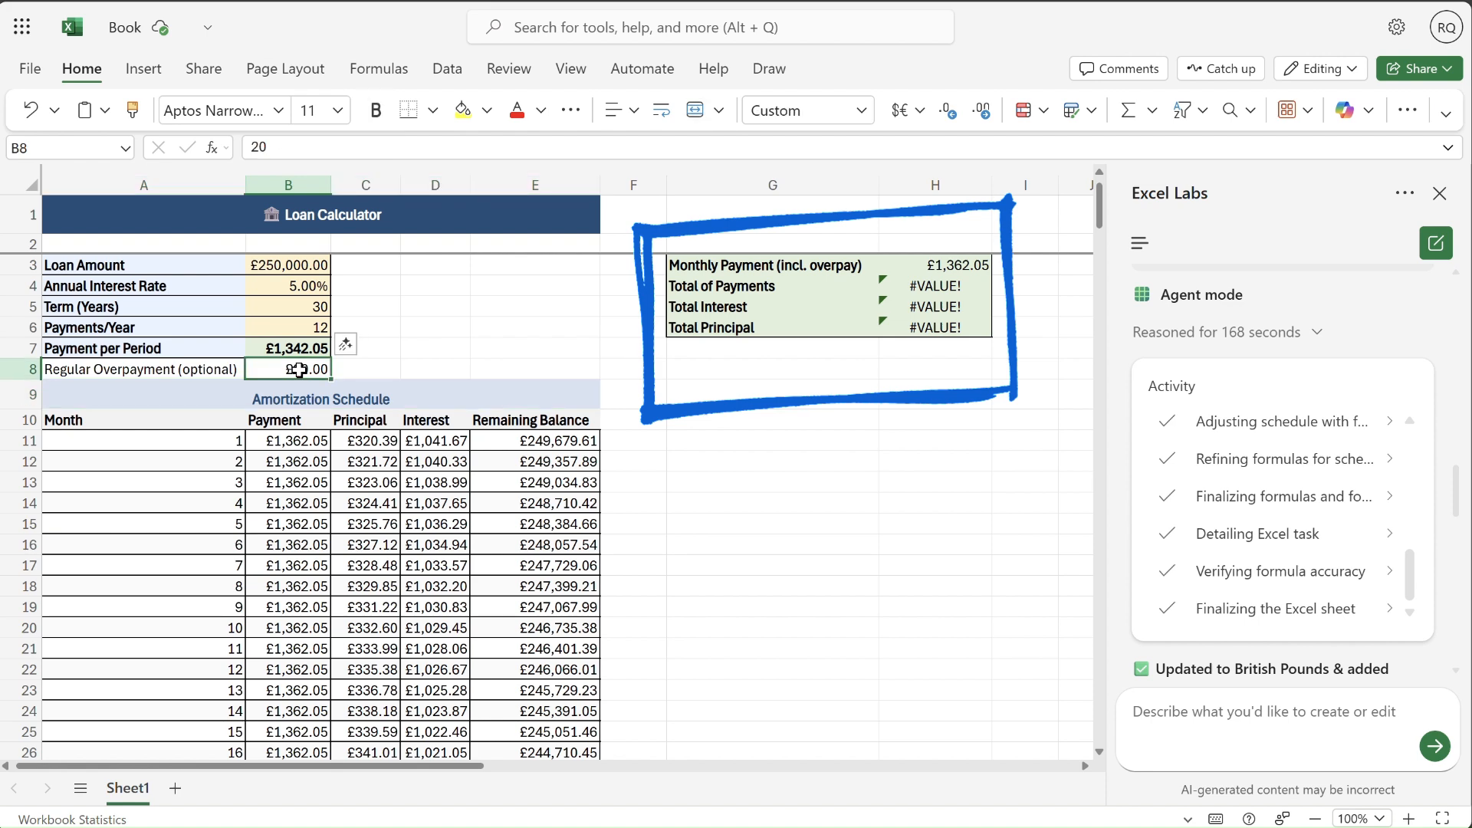
text(2)
key(Return)
click(299, 369)
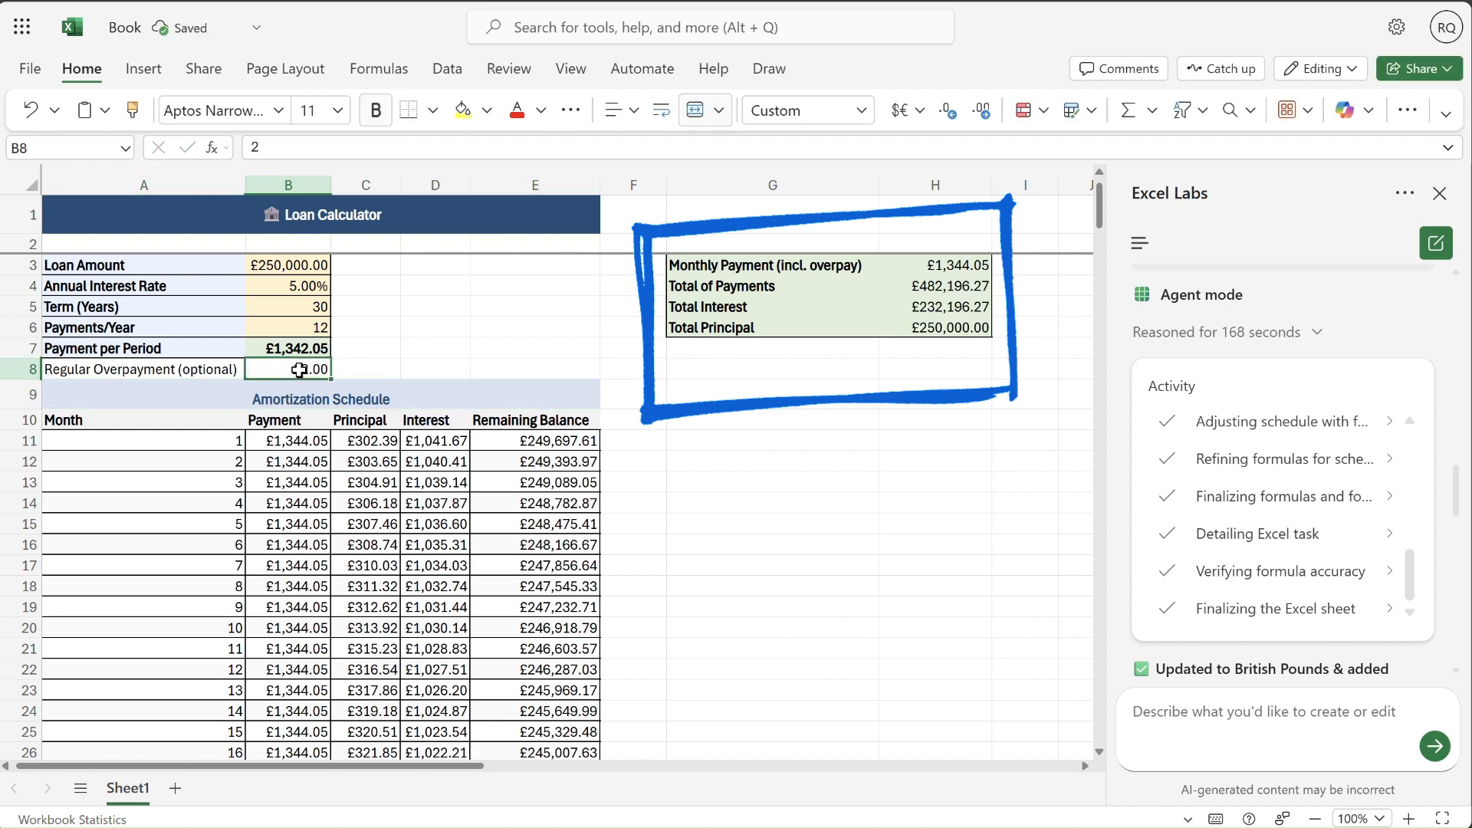
text(1)
key(Return)
click(299, 370)
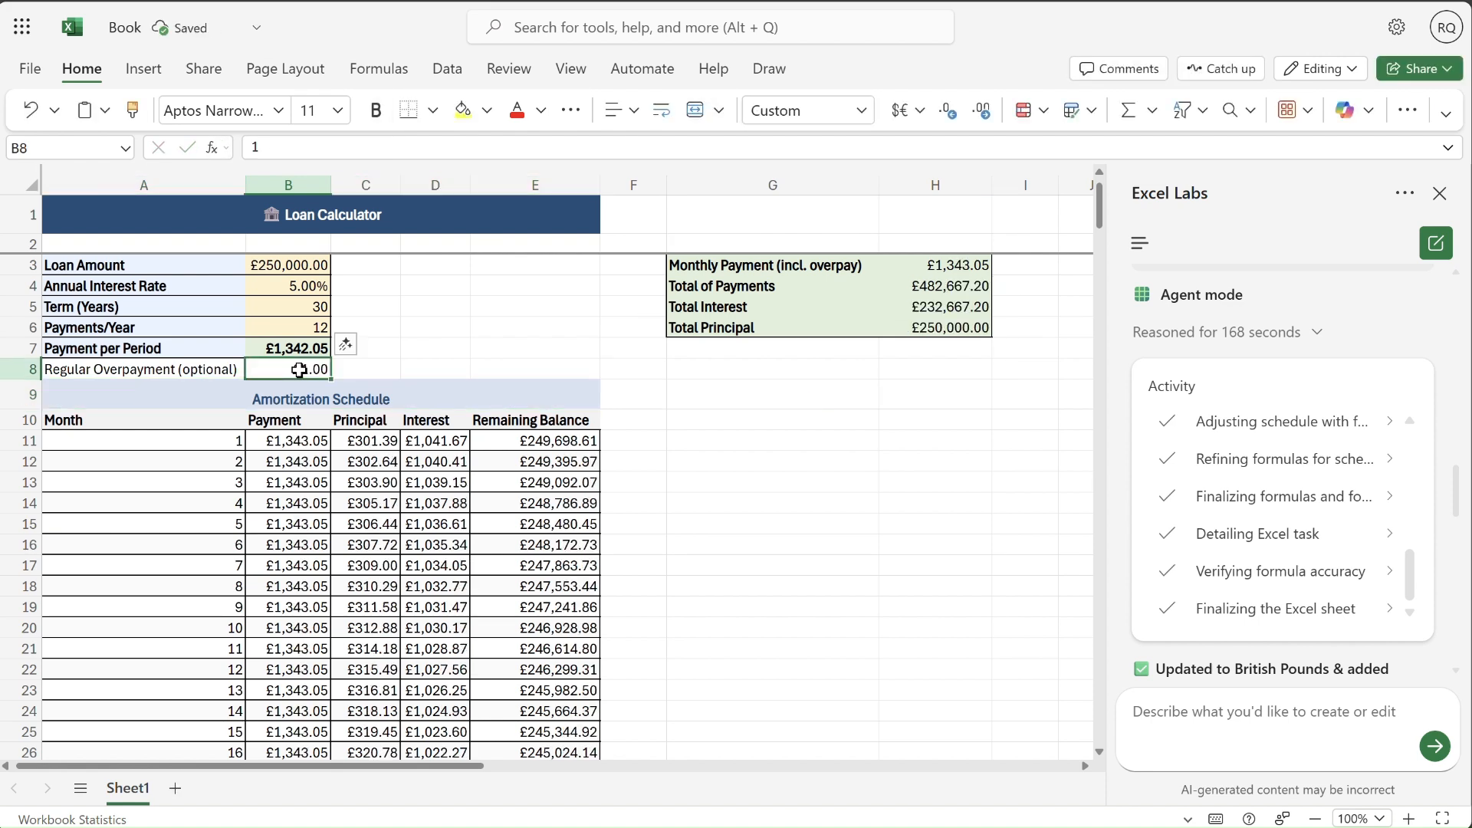
text(2)
key(Return)
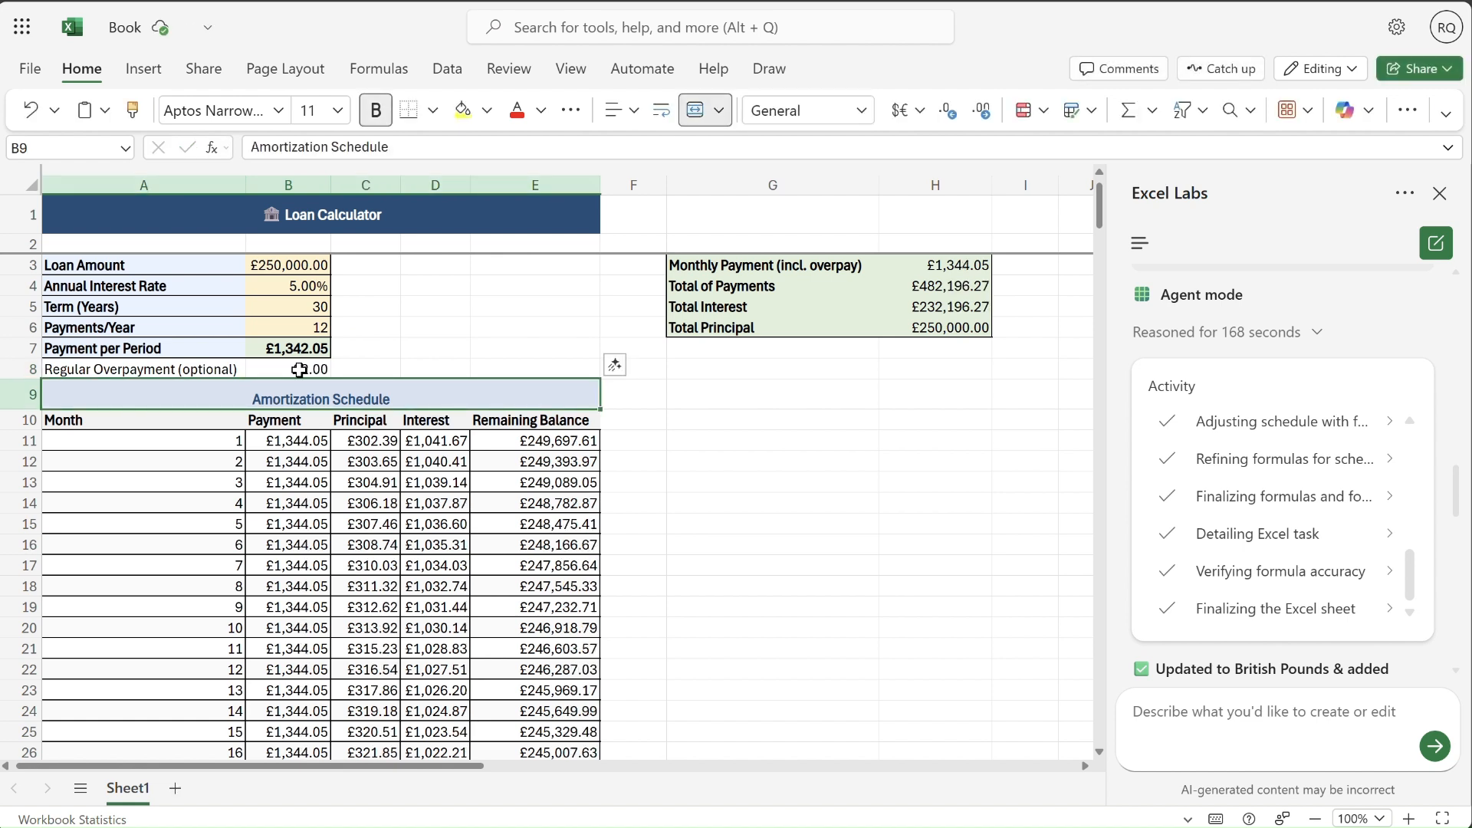
- Set the regular overpayment in B8 to 5
click(299, 370)
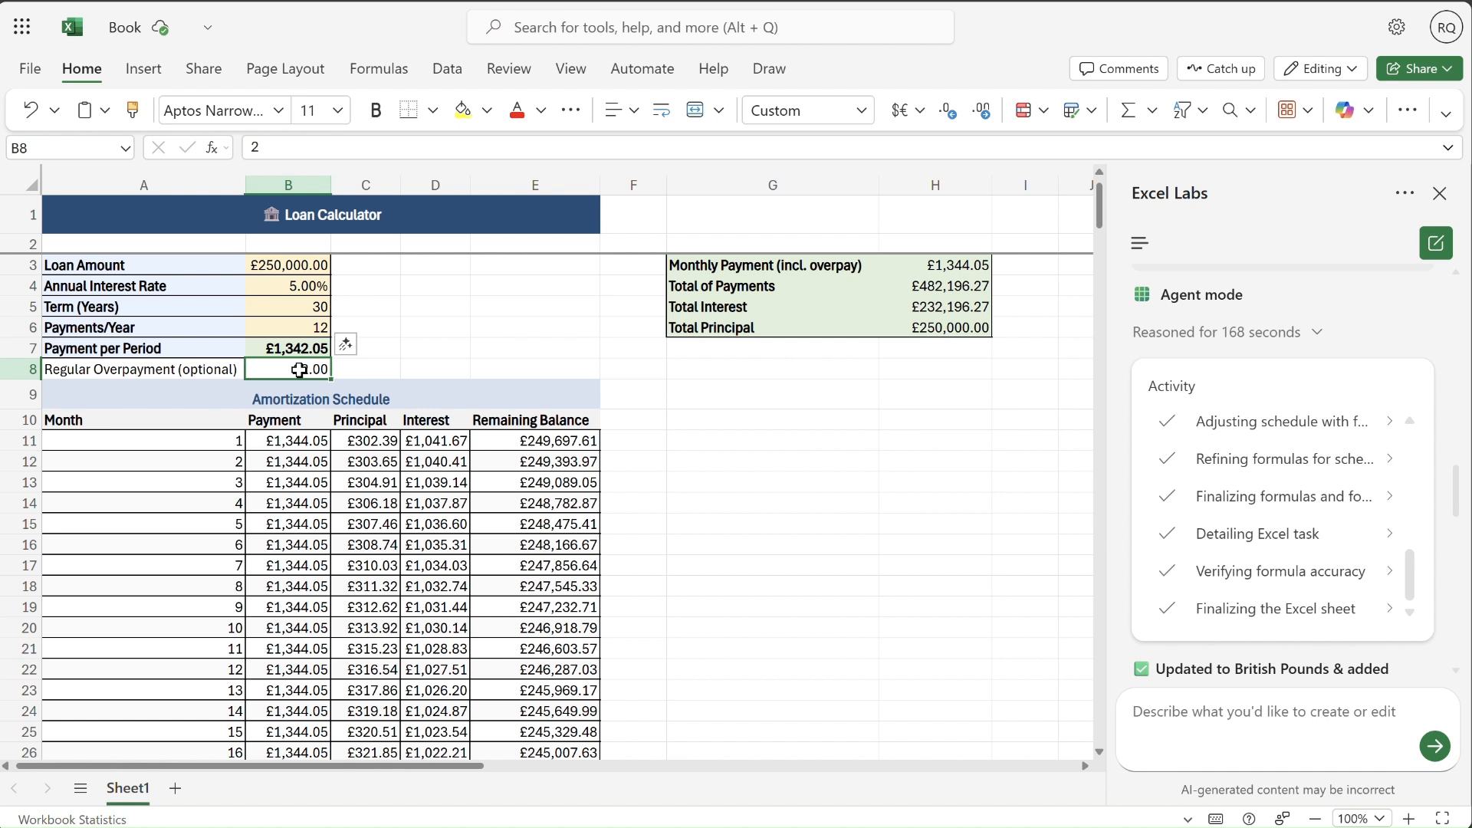
text(5)
key(Return)
click(299, 369)
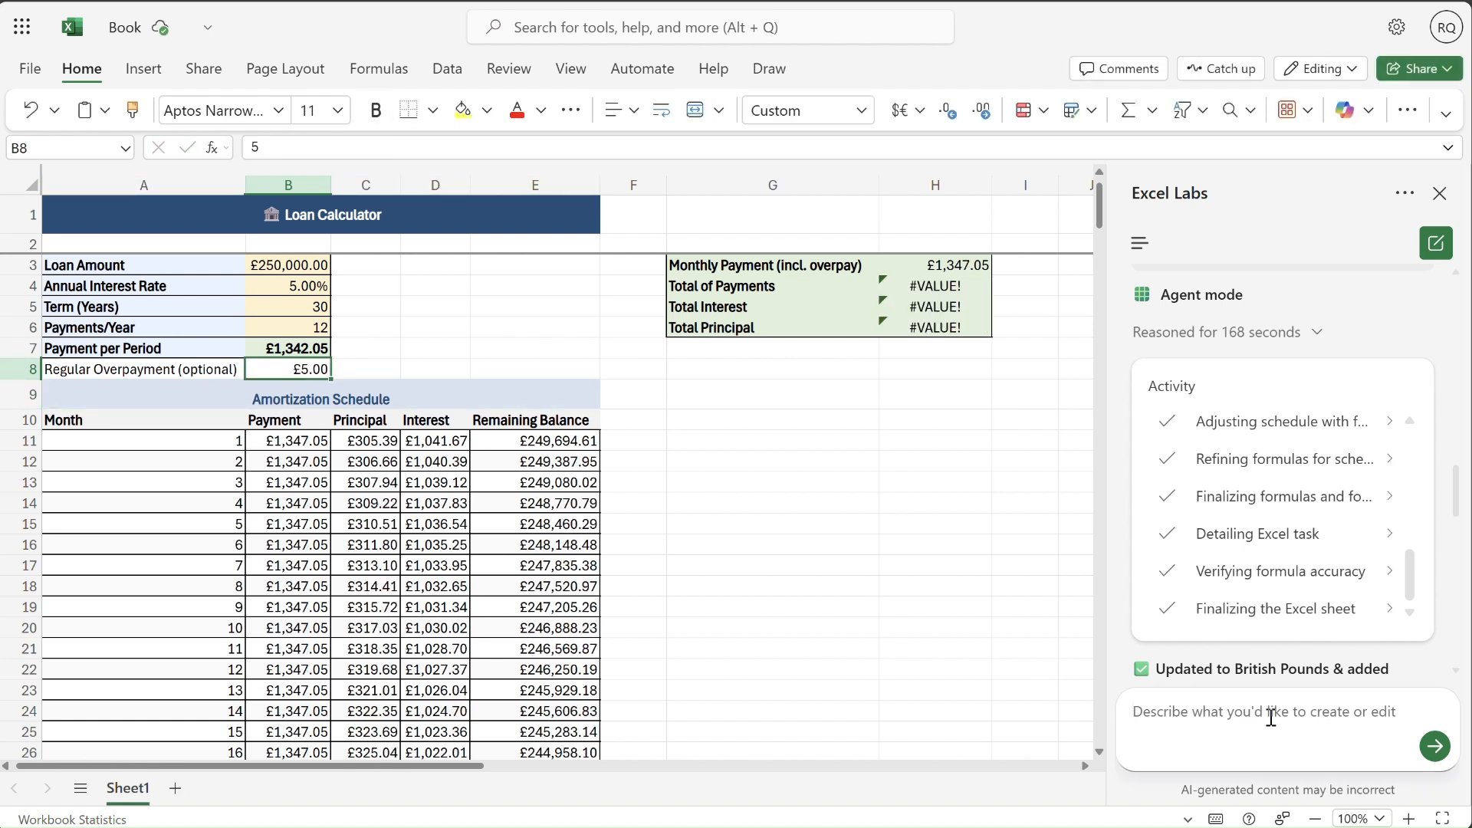
- Draft an agent prompt reporting that the regular overpayment doesn't seem to work
text(The Re)
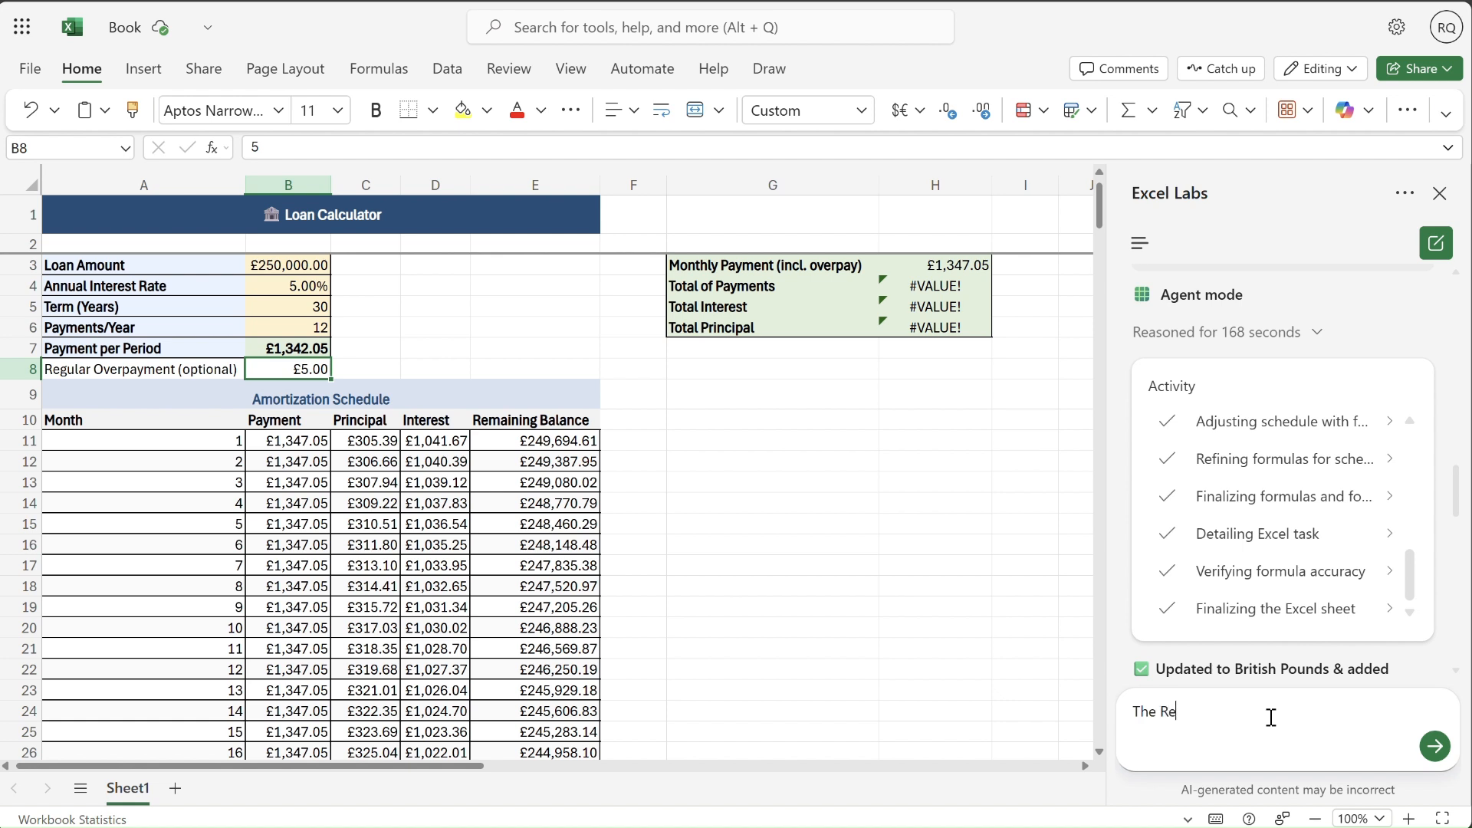
text(gular overpaynwent)
key(BackSpace)
key(BackSpace)
key(BackSpace)
key(BackSpace)
key(BackSpace)
key(BackSpace)
text(ment doesnt seem to )
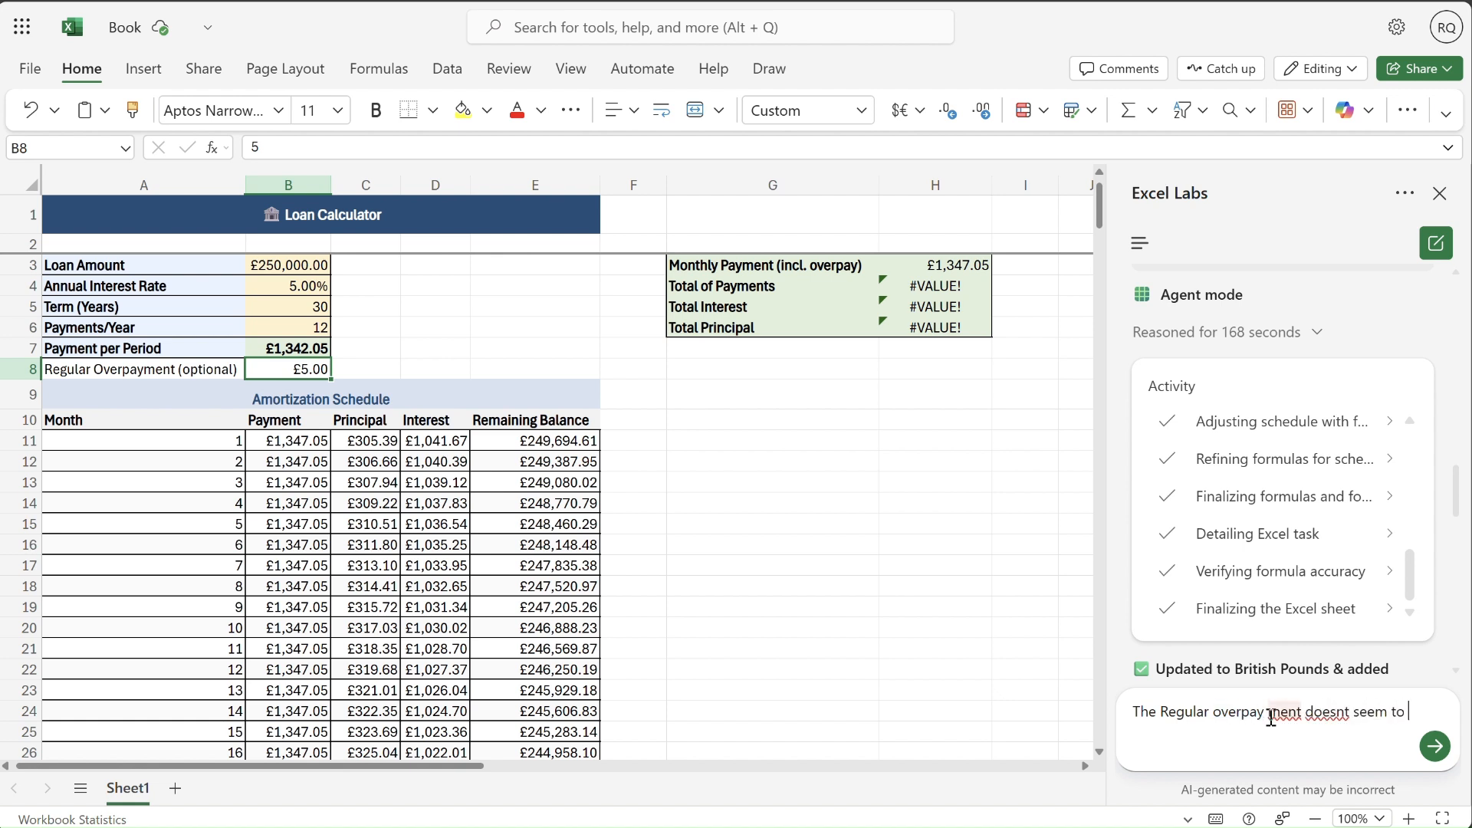
text(work. A user may )
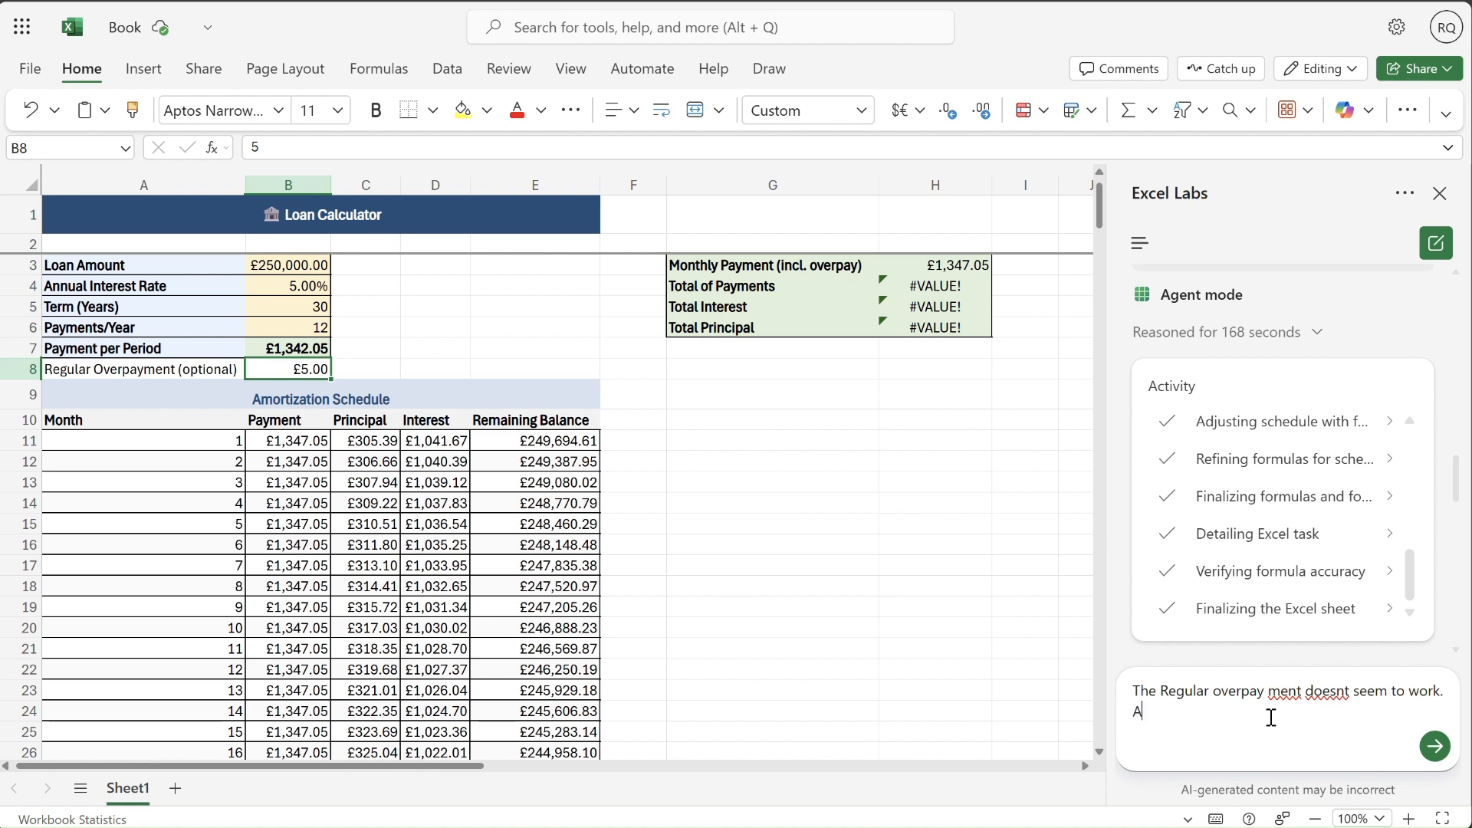
text(want to pa)
text(y)
text( a value)
- Add that a user may want to pay, for example, £100 extra every month, ask for a check and fix, and submit the prompt
key(BackSpace)
key(BackSpace)
key(BackSpace)
key(BackSpace)
key(BackSpace)
key(BackSpace)
text(n additonal va)
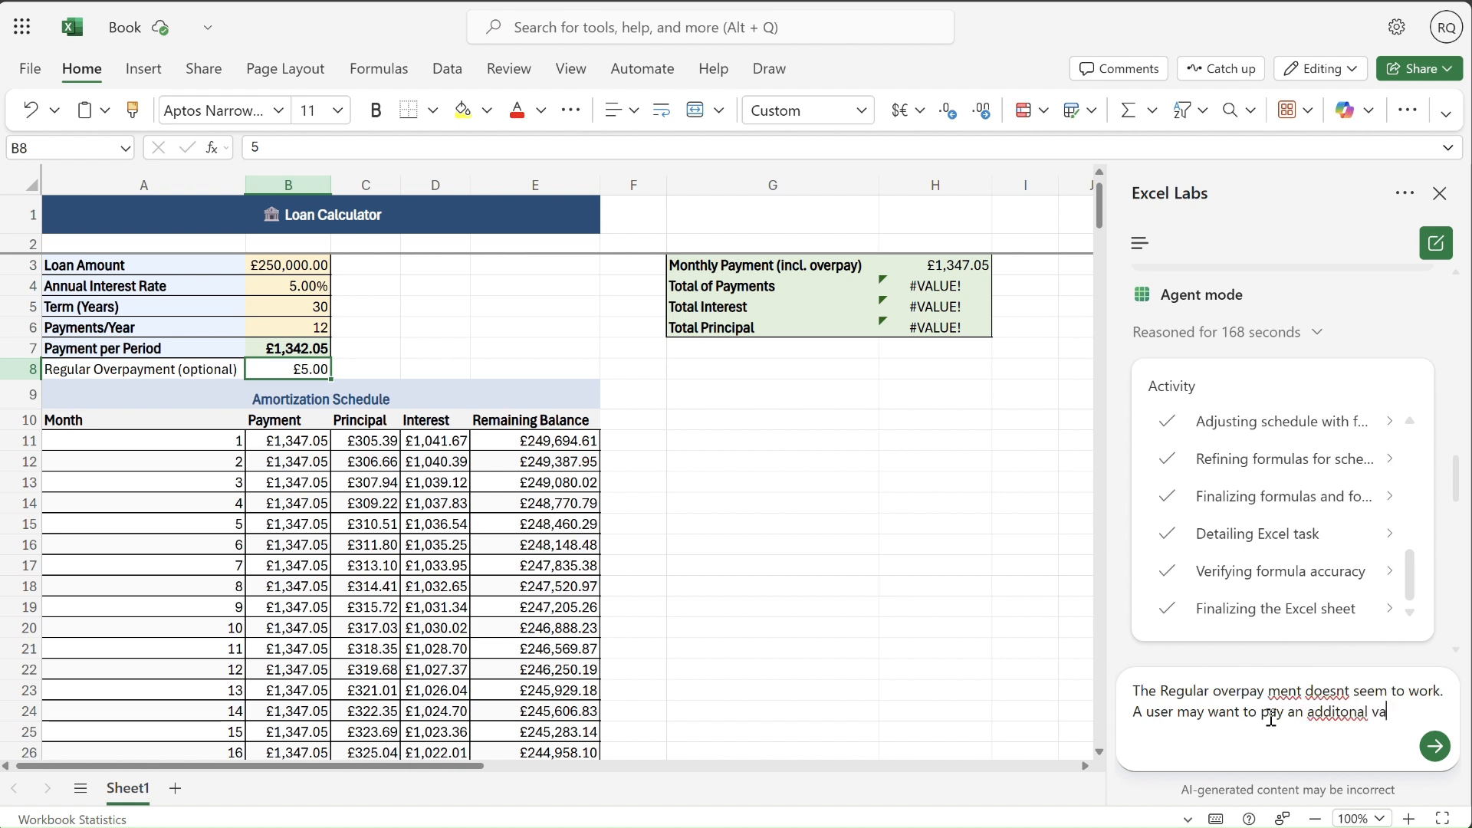
text(lue)
text( (for example) £100 every month extra. Can you check this and fix pleas)
text(e)
key(Return)
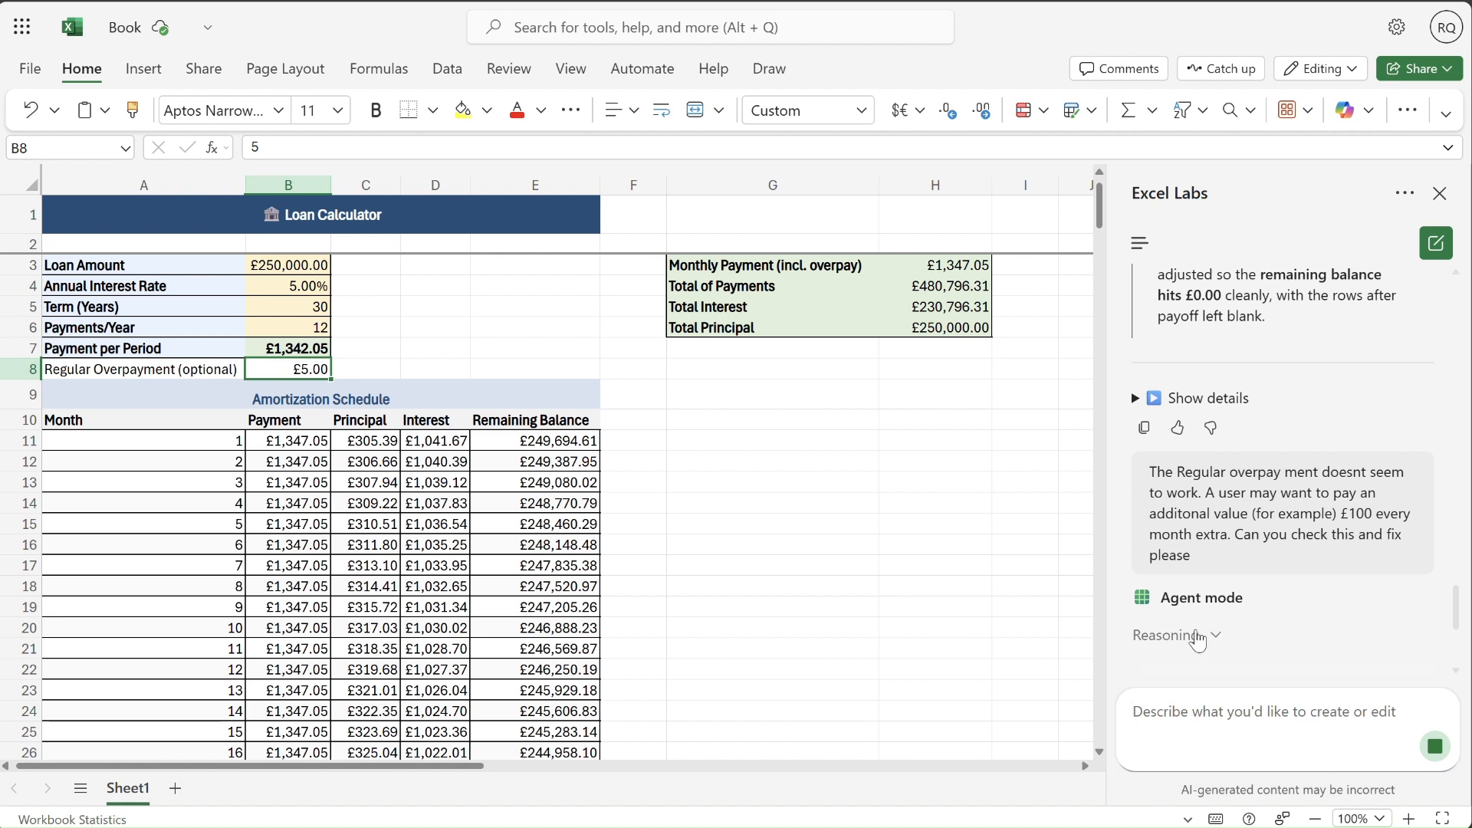
- Expand the agent's reasoning and read its first activity entry about fixing the overpayment calculation
click(1196, 637)
drag(1456, 609, 1462, 654)
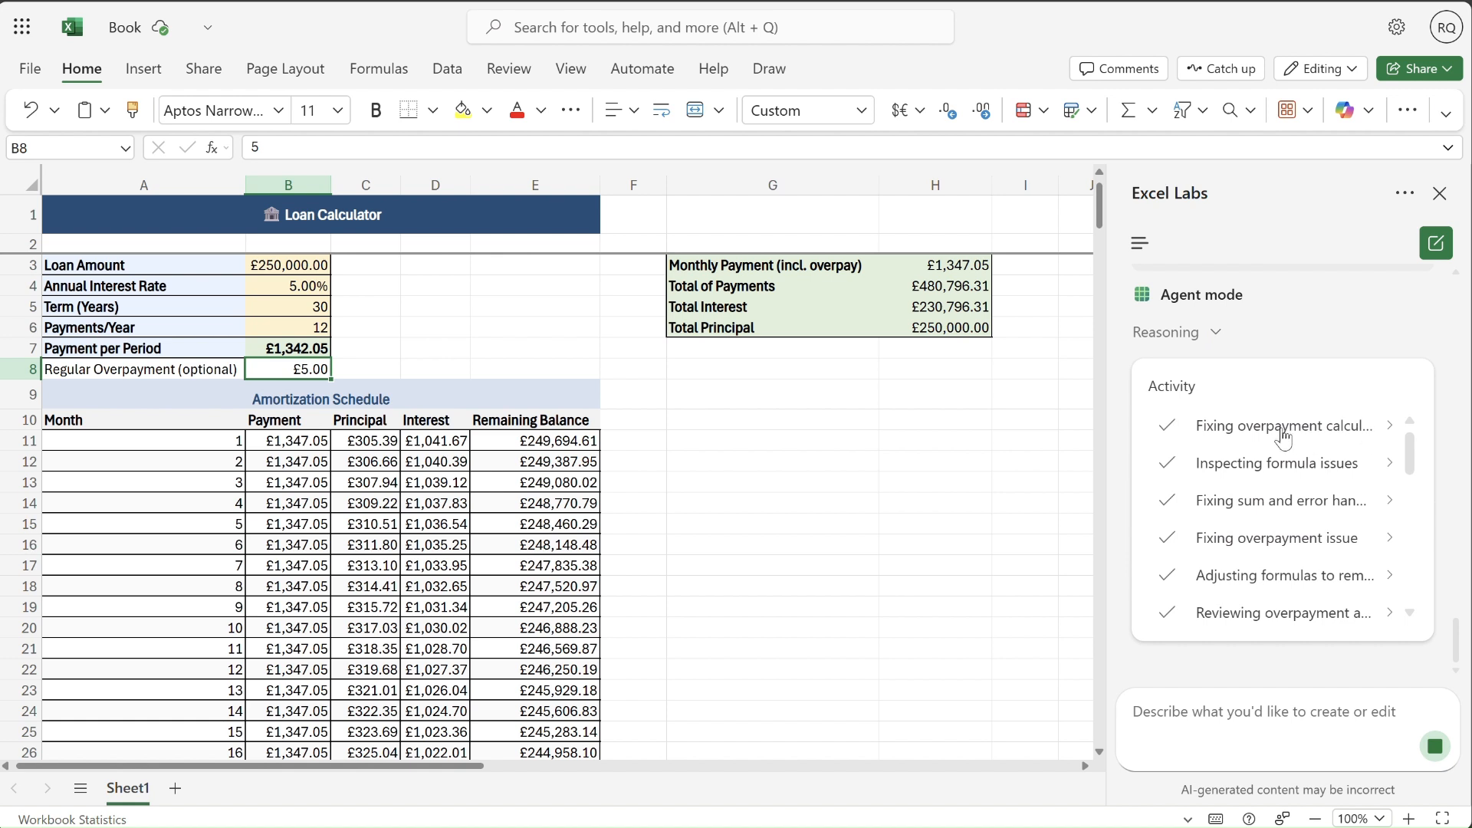
click(1389, 427)
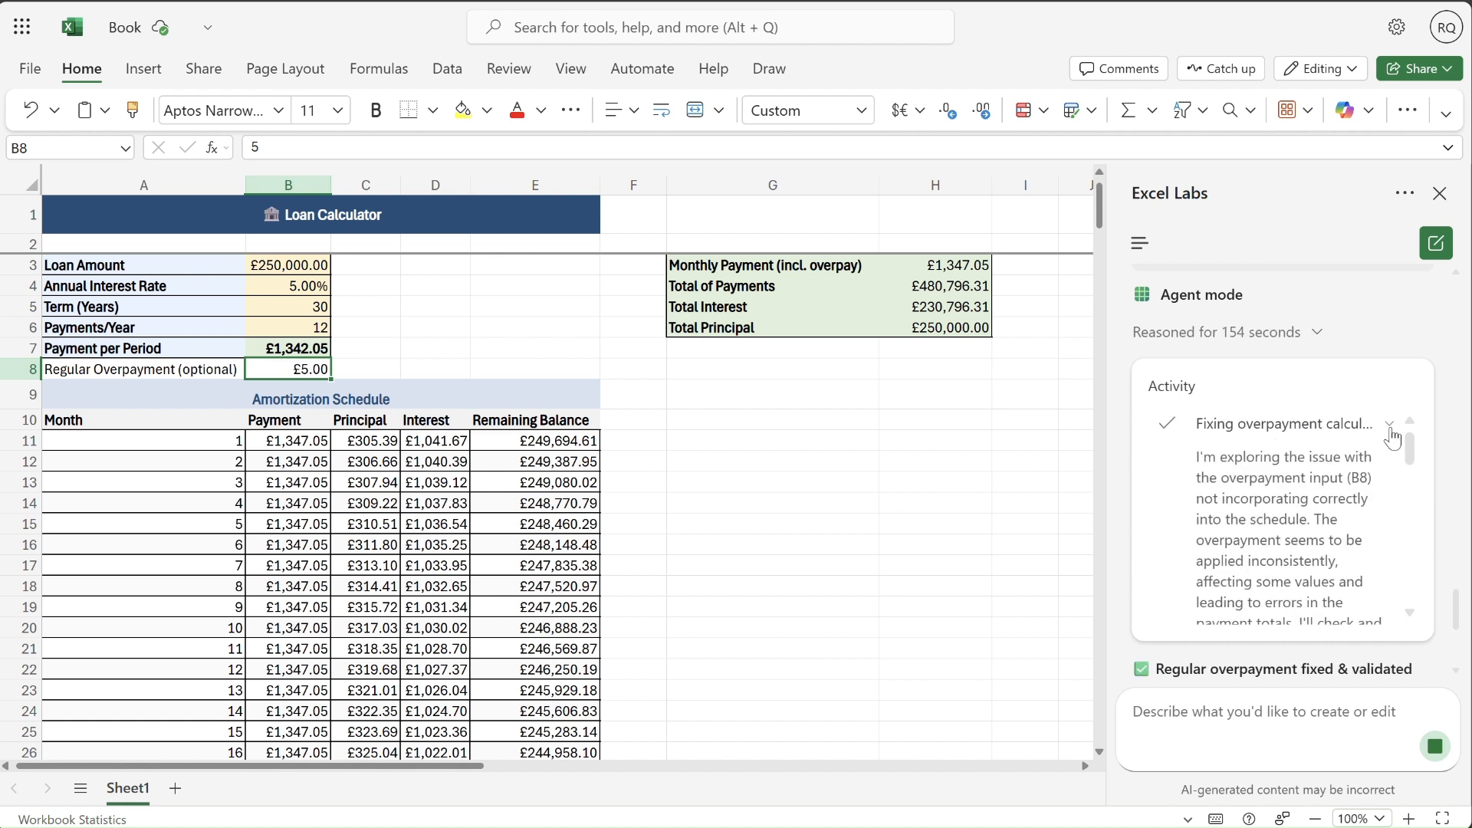
scroll(1414, 467, down, 1)
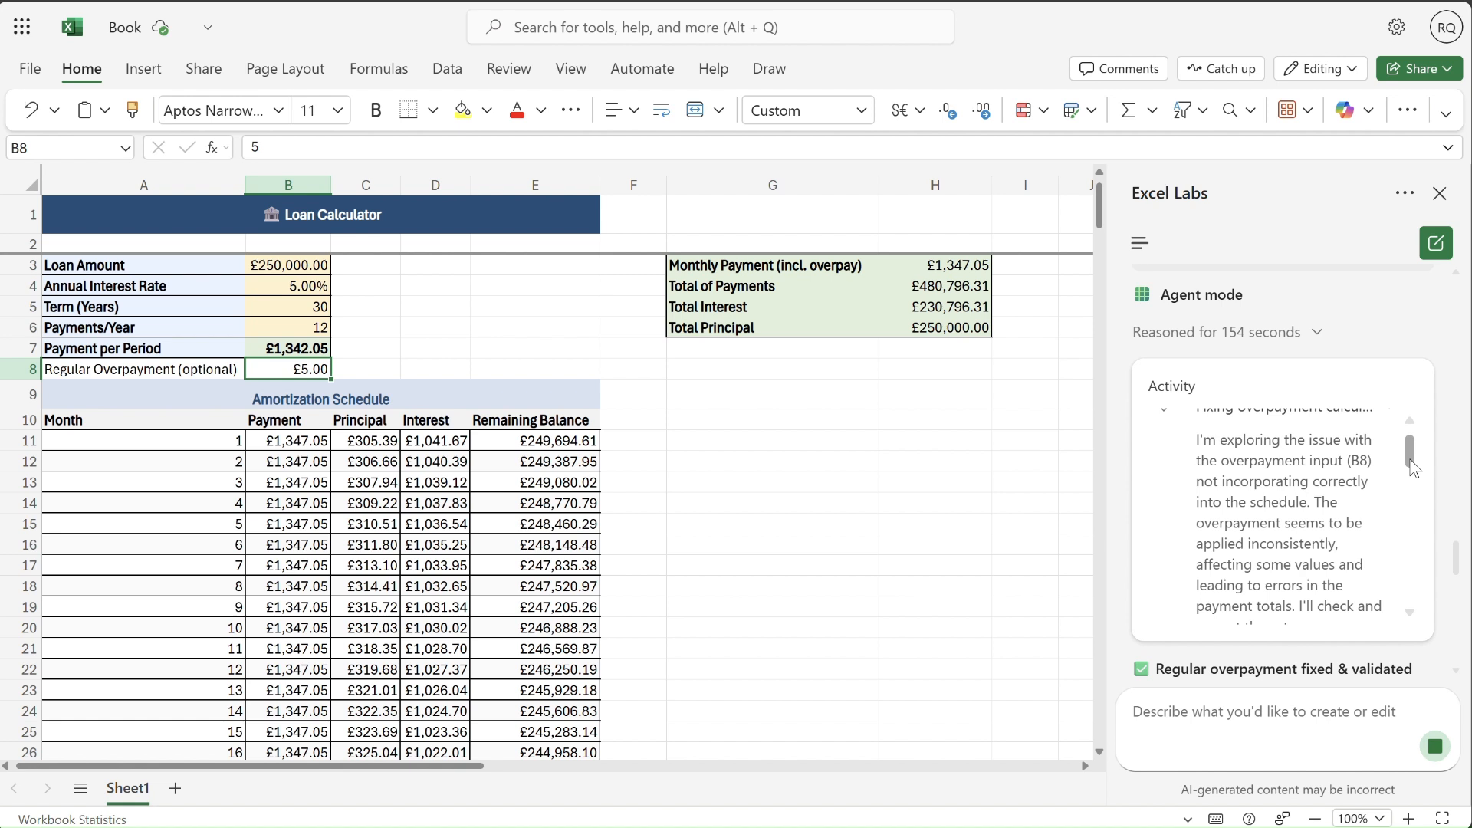
scroll(1414, 467, down, 1)
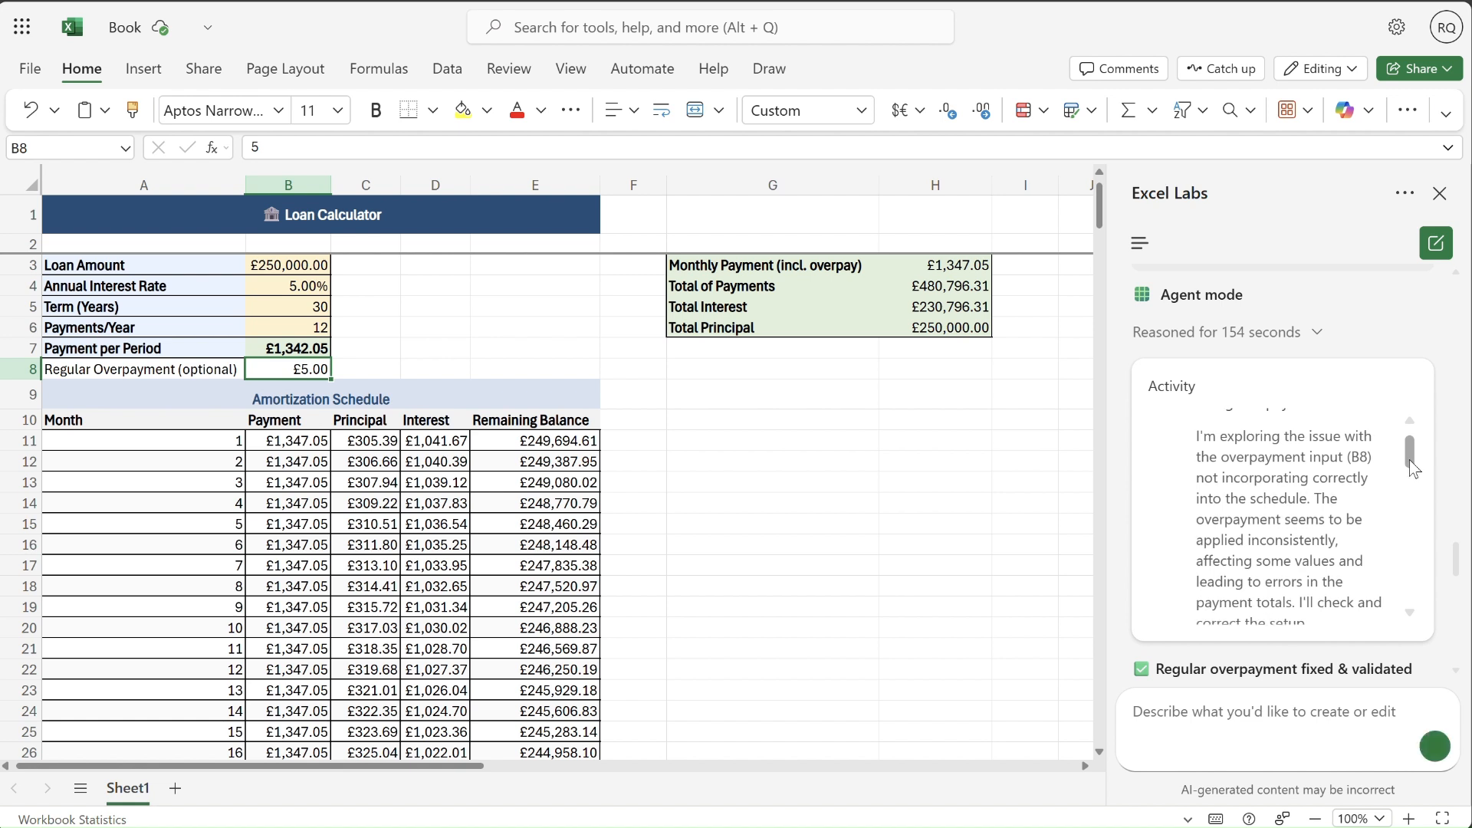
scroll(1414, 471, down, 5)
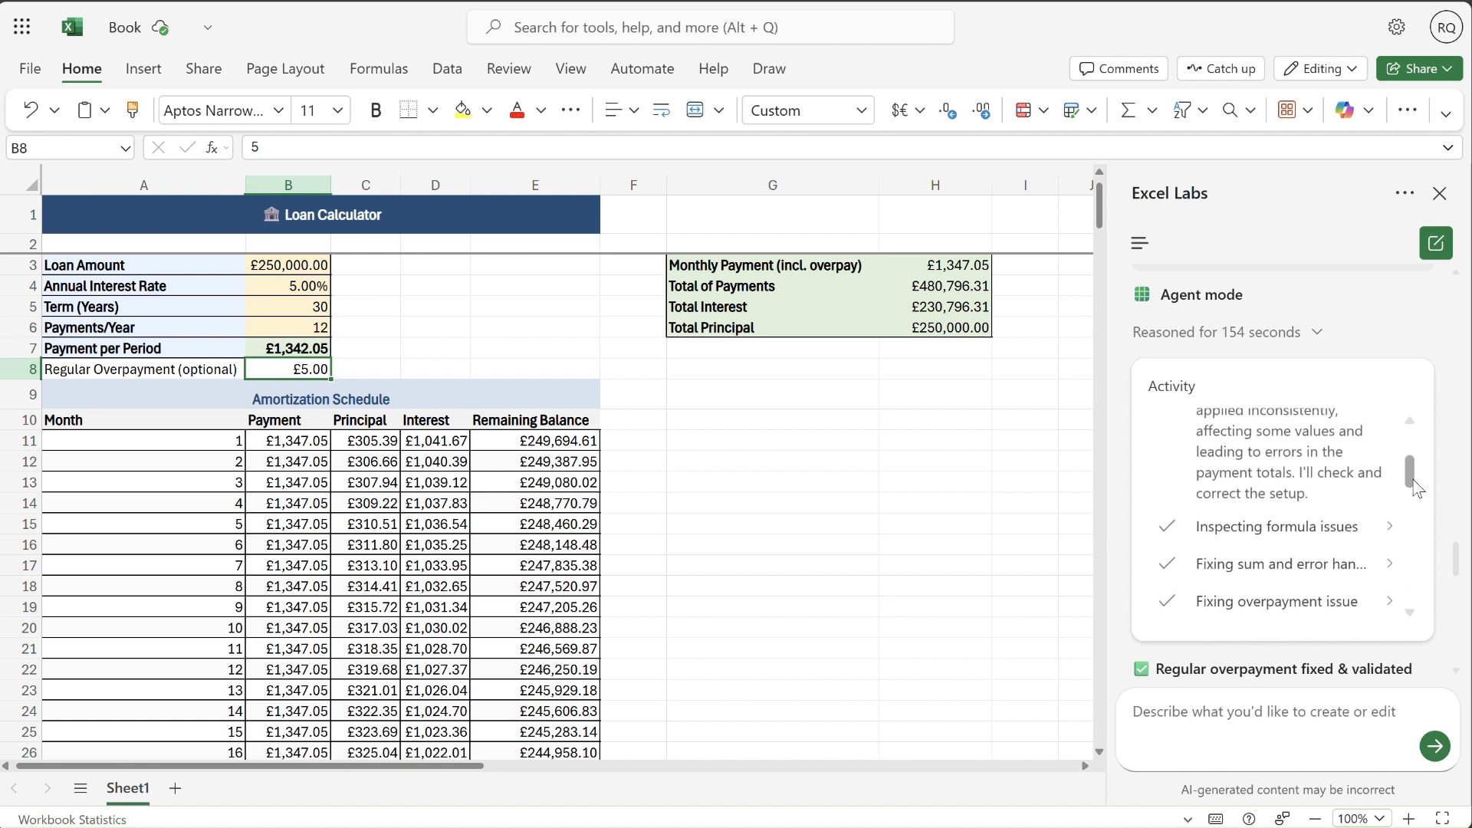
- Examine the activity entries on inspecting formula issues and fixing sum and error handling, through to the end of the list
click(1386, 515)
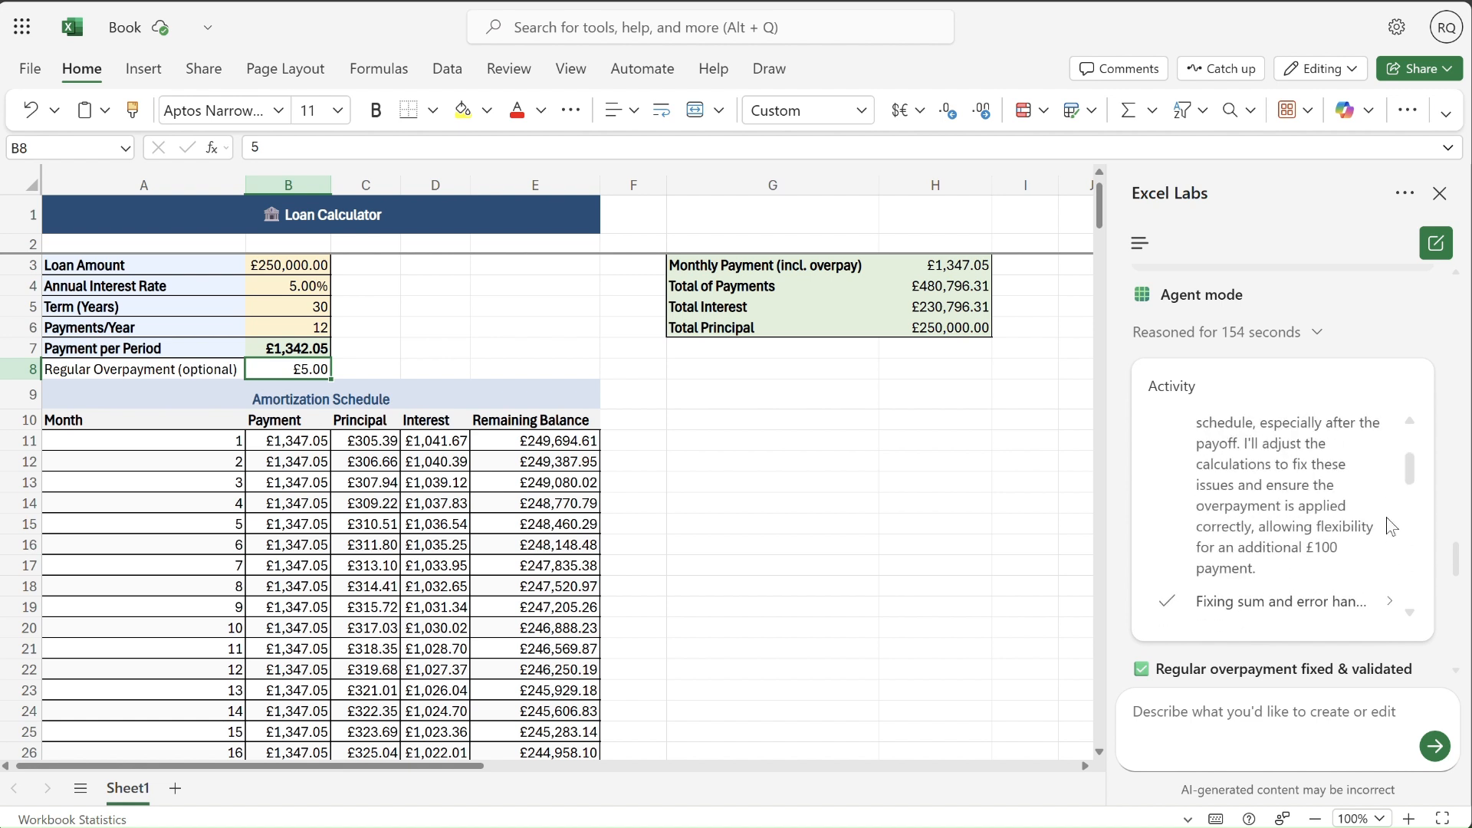
scroll(1411, 463, up, 2)
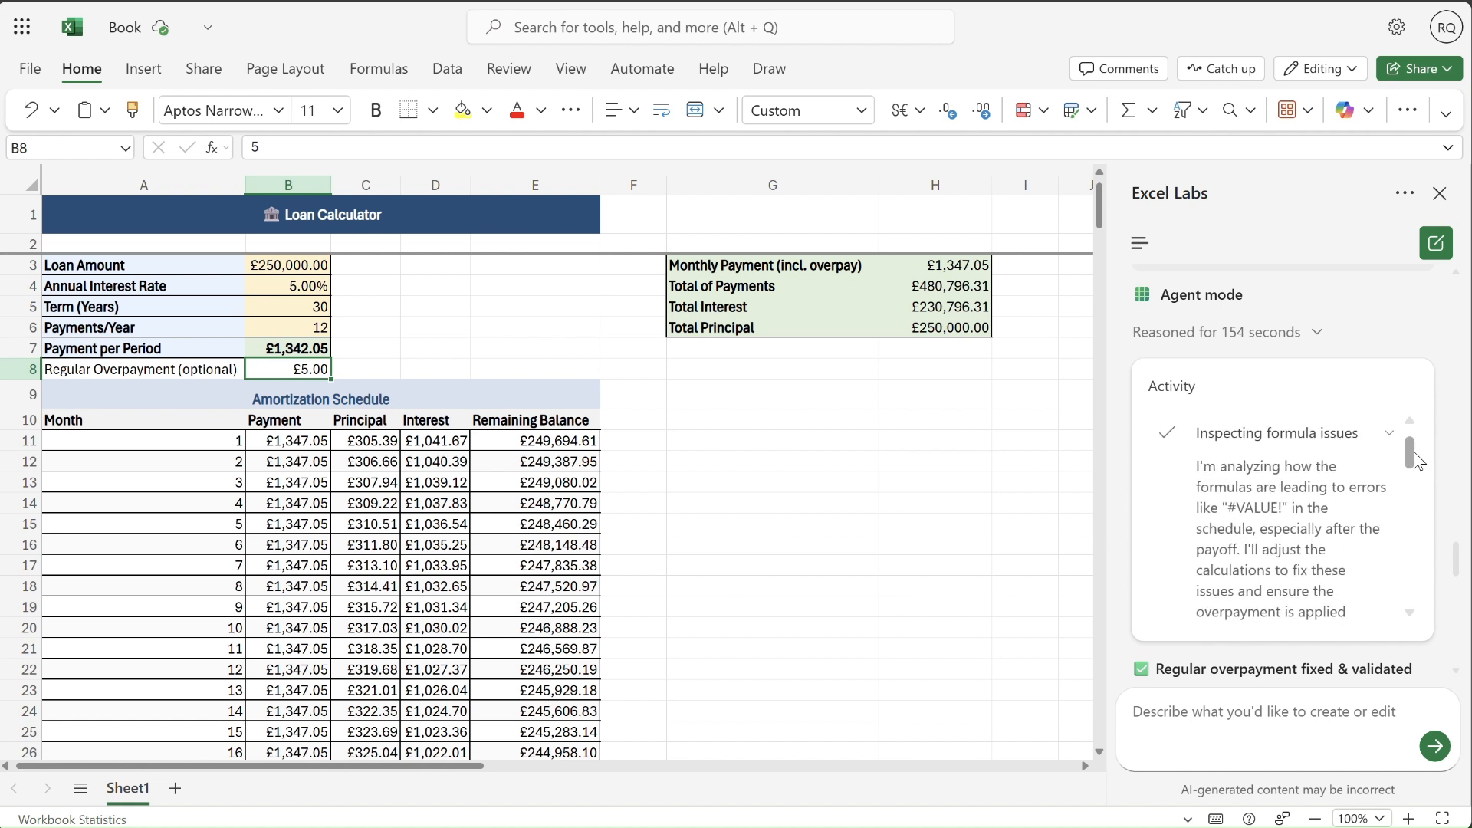
scroll(1413, 456, down, 1)
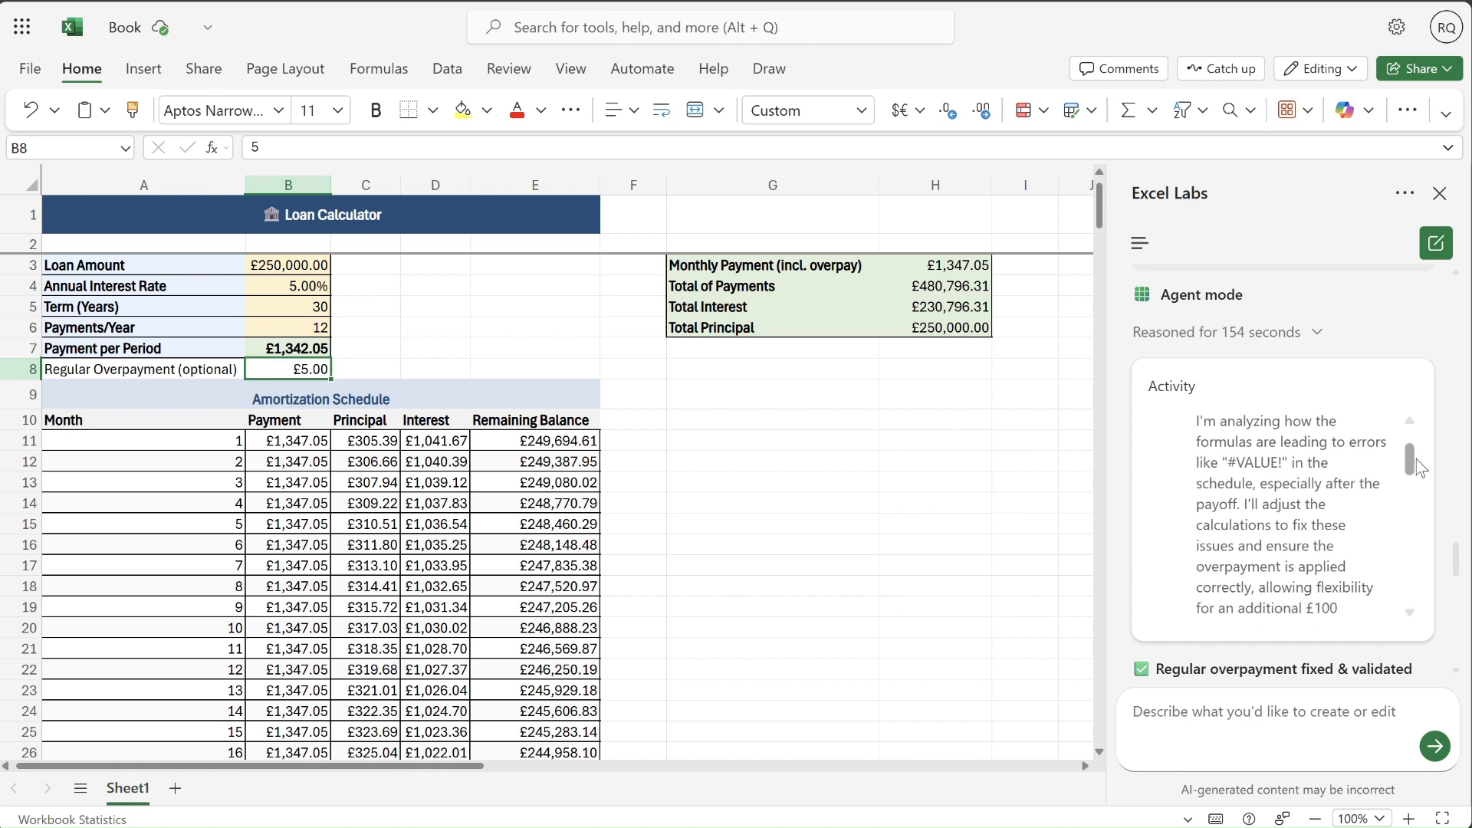
scroll(1416, 462, down, 5)
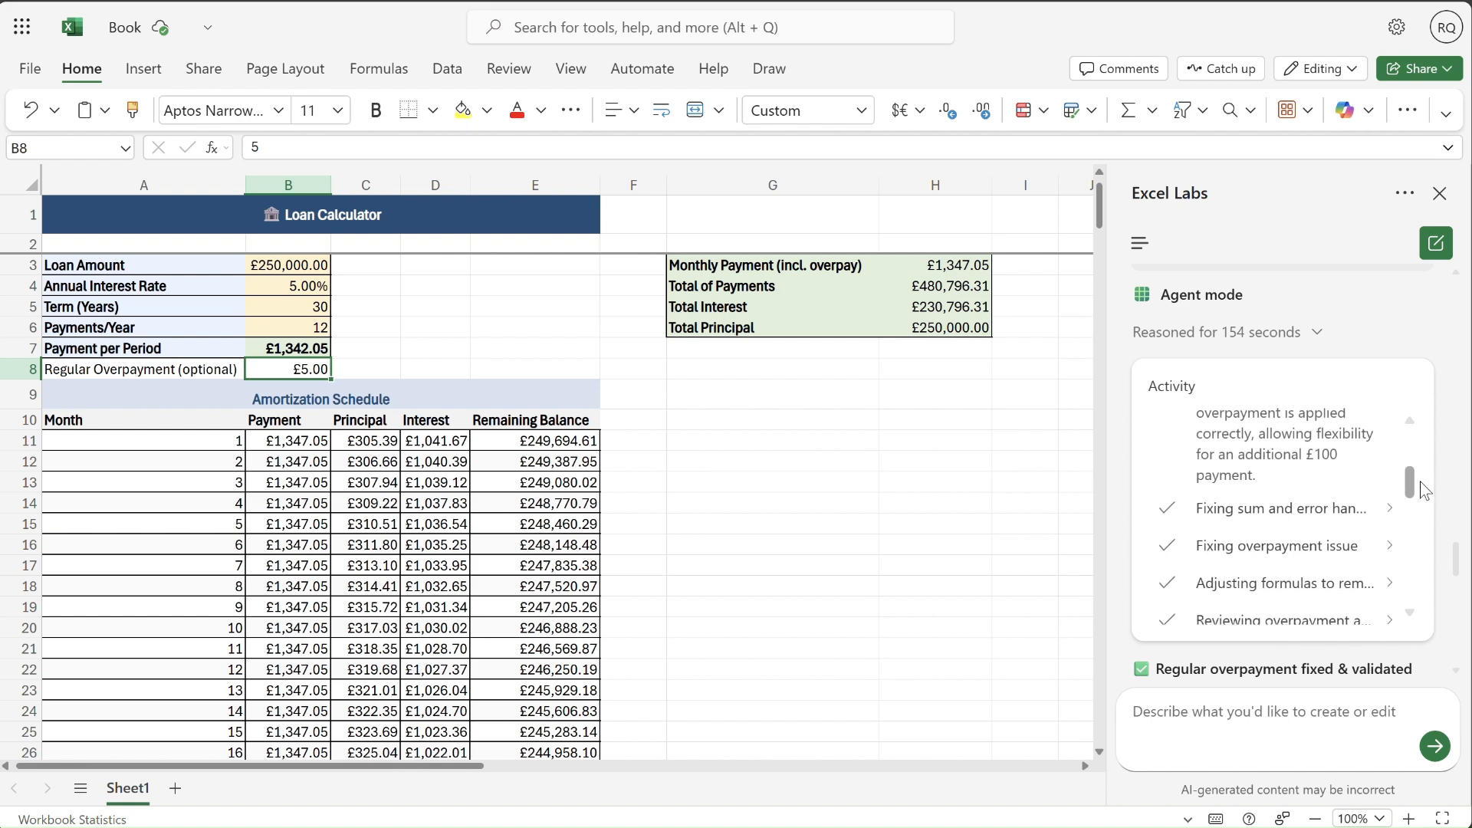
scroll(1386, 498, up, 2)
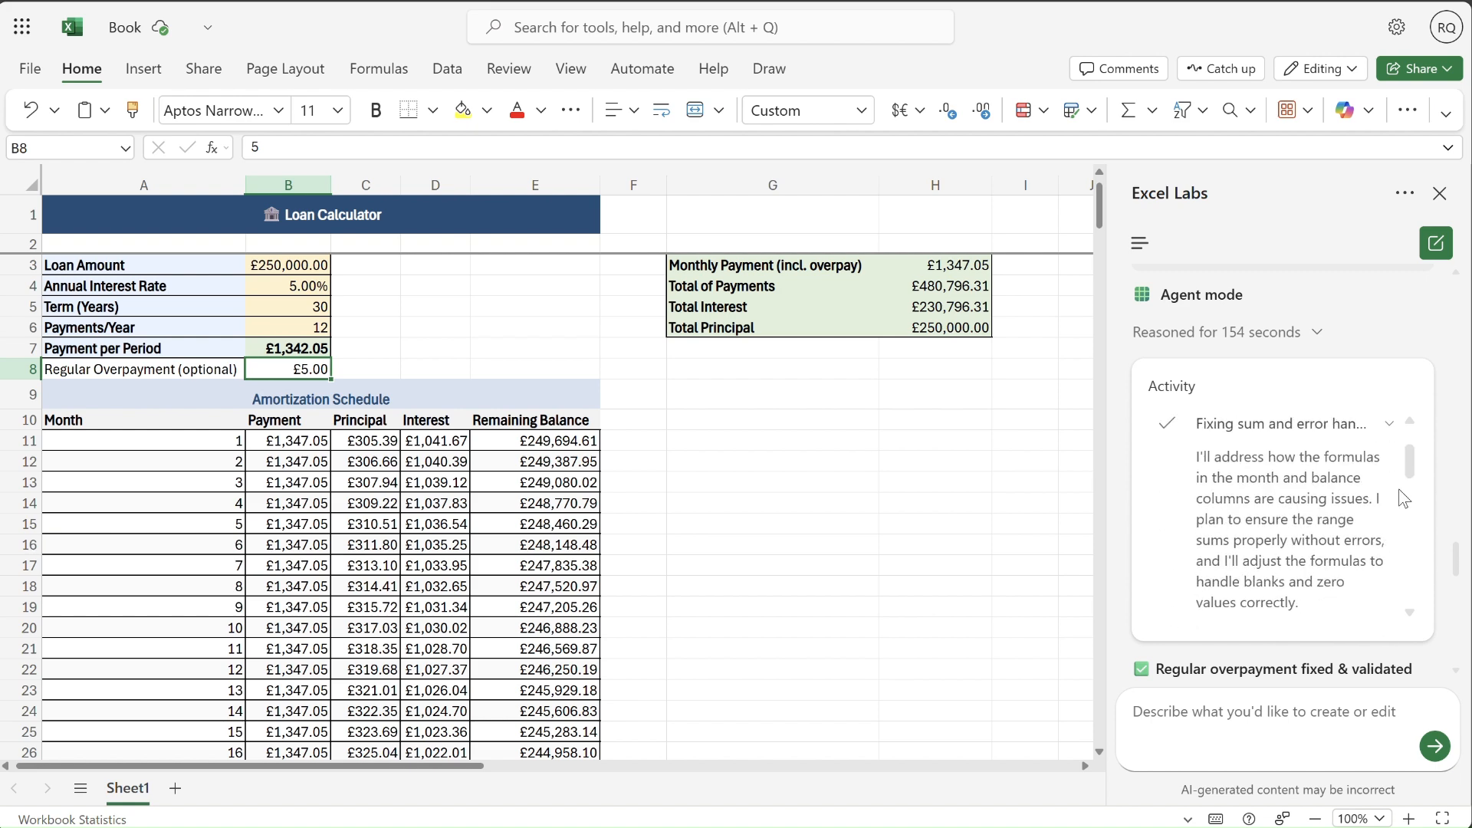
drag(1409, 453, 1412, 590)
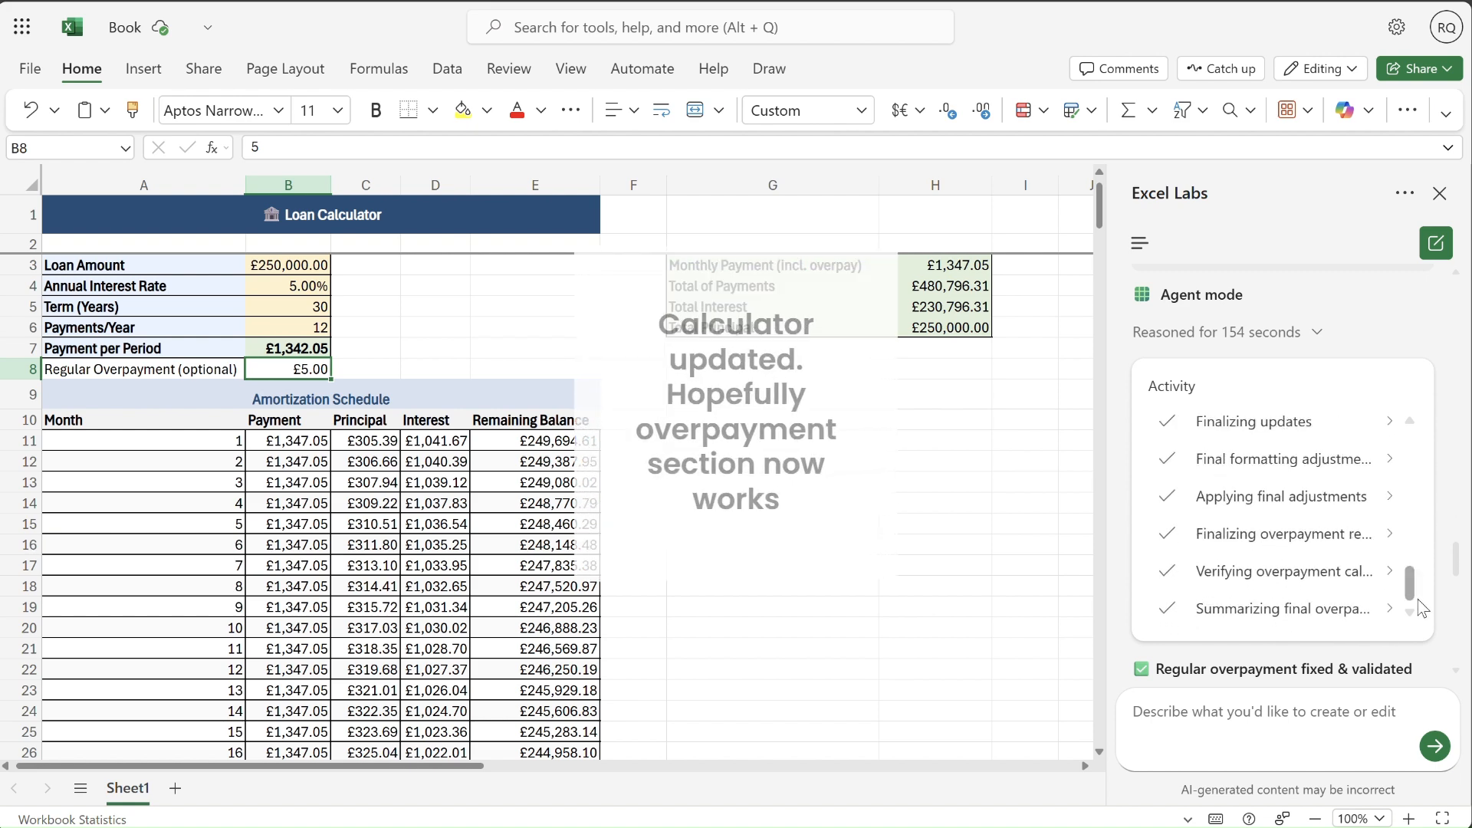
- Test regular overpayments of 10 and 200 in B8
click(934, 481)
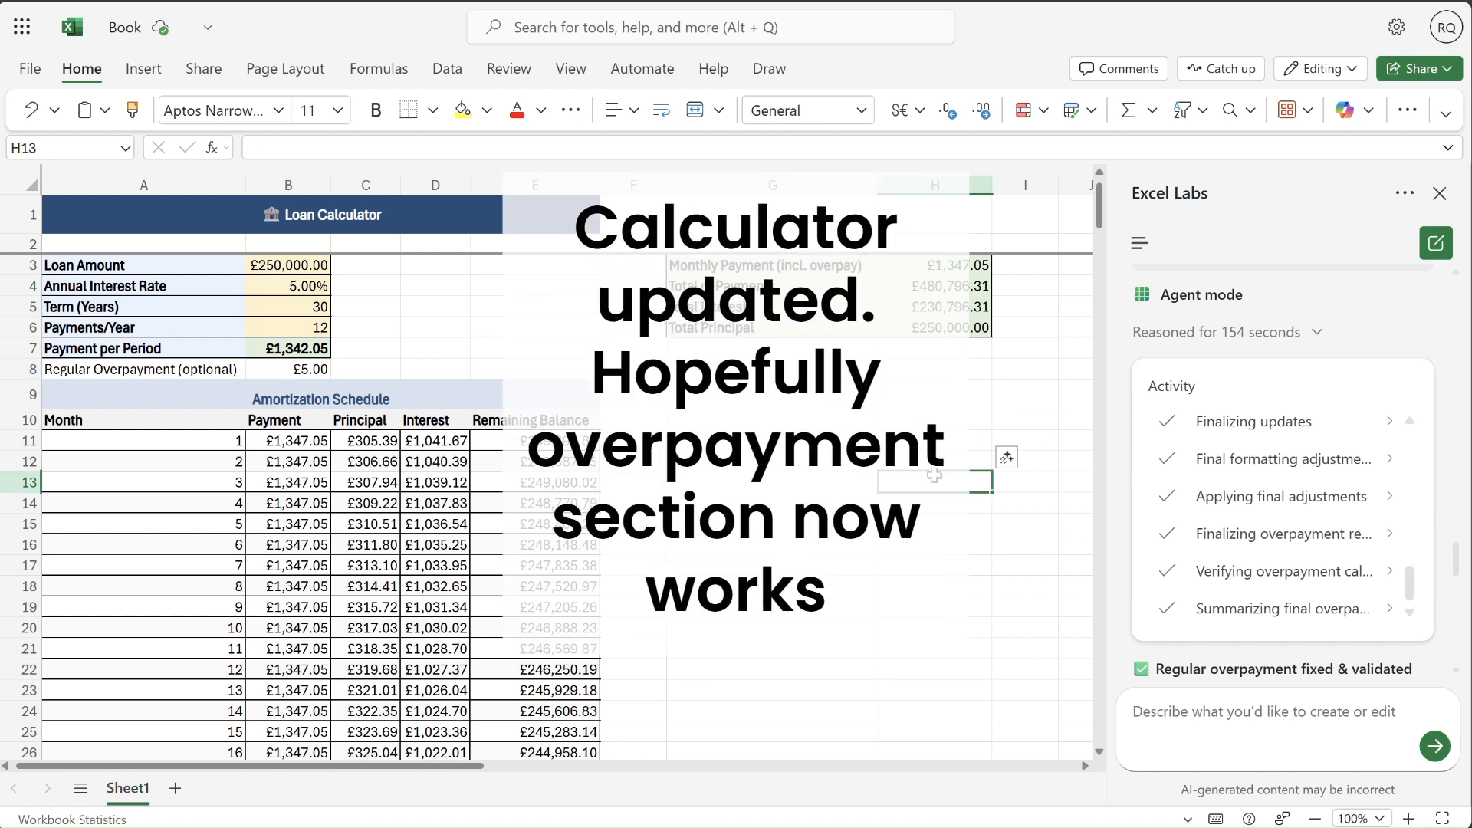
click(302, 372)
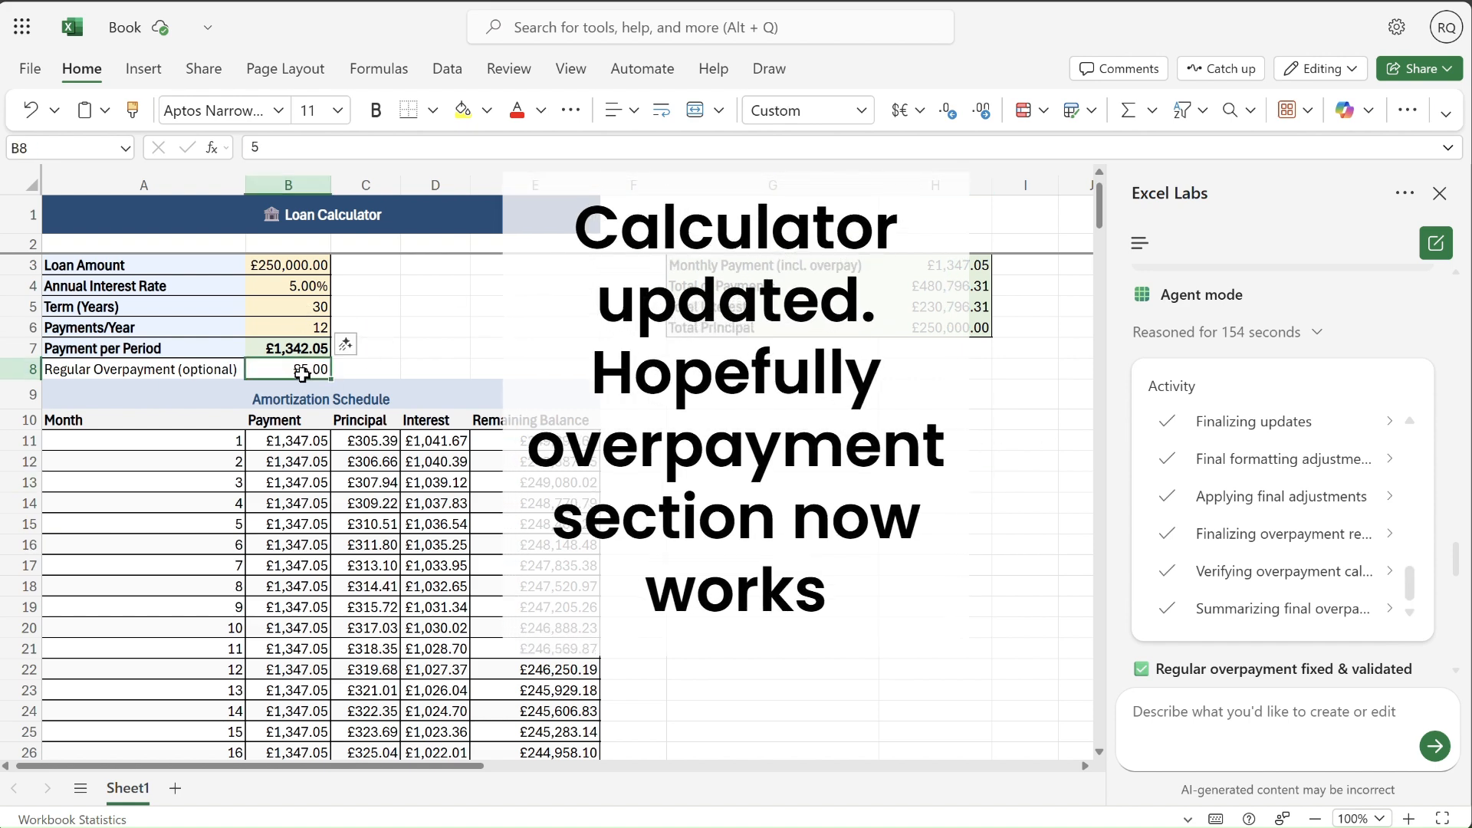
text(200)
key(BackSpace)
key(BackSpace)
key(BackSpace)
text(10)
key(ctrl+Return)
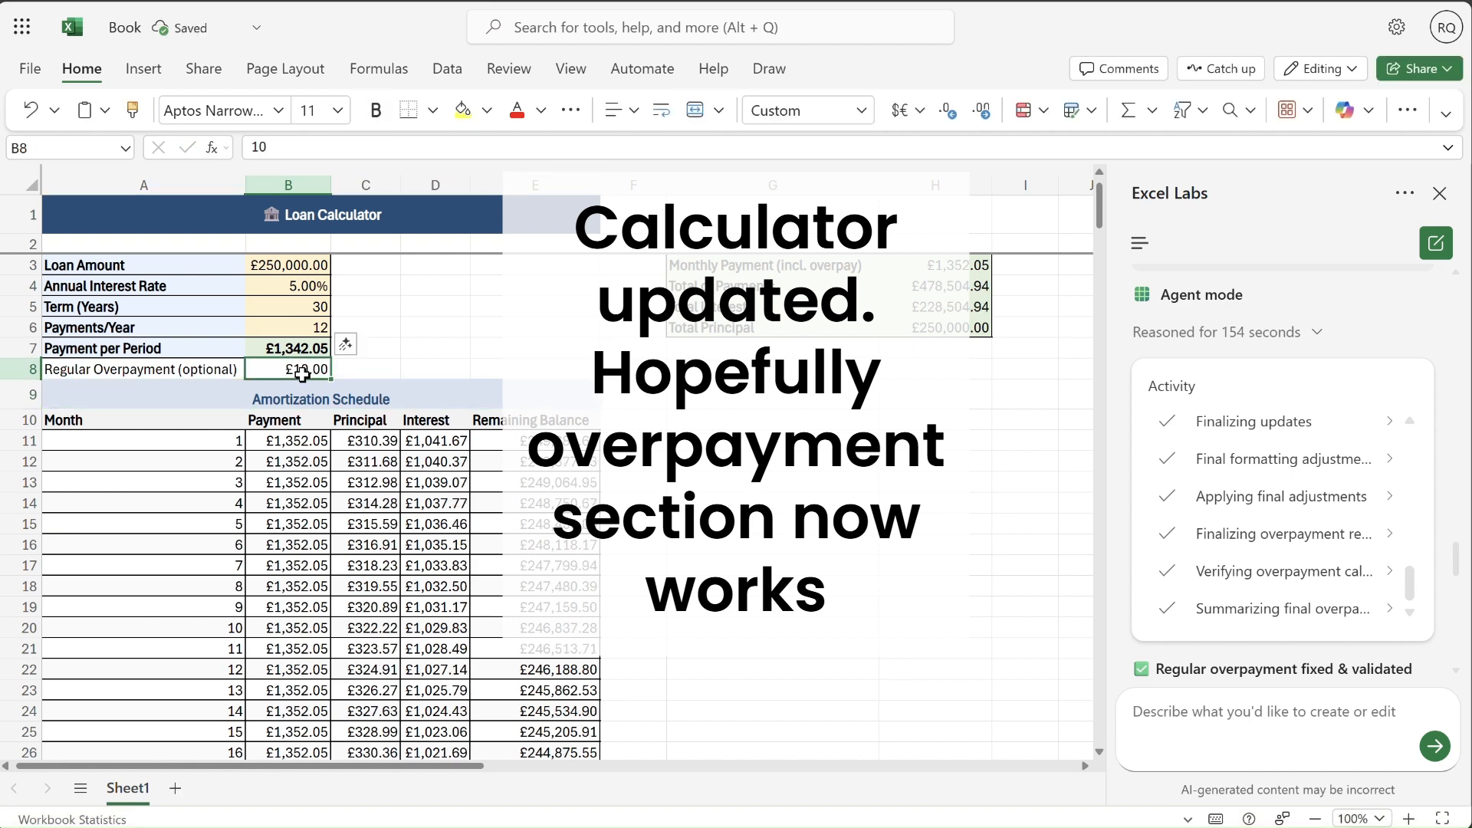
text(200)
key(Return)
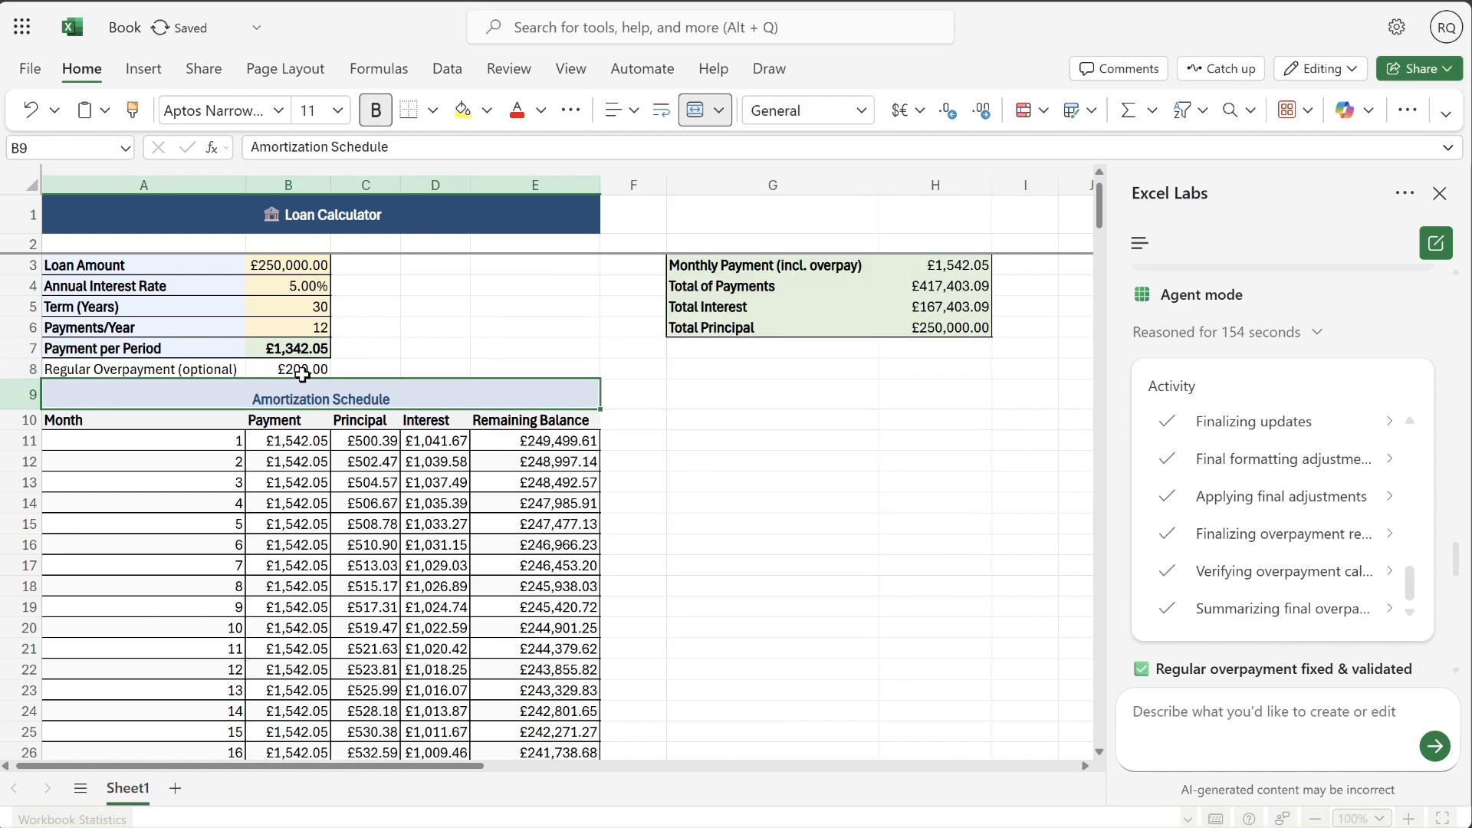
- Test a regular overpayment of 300 in B8, and set it to 100
click(302, 373)
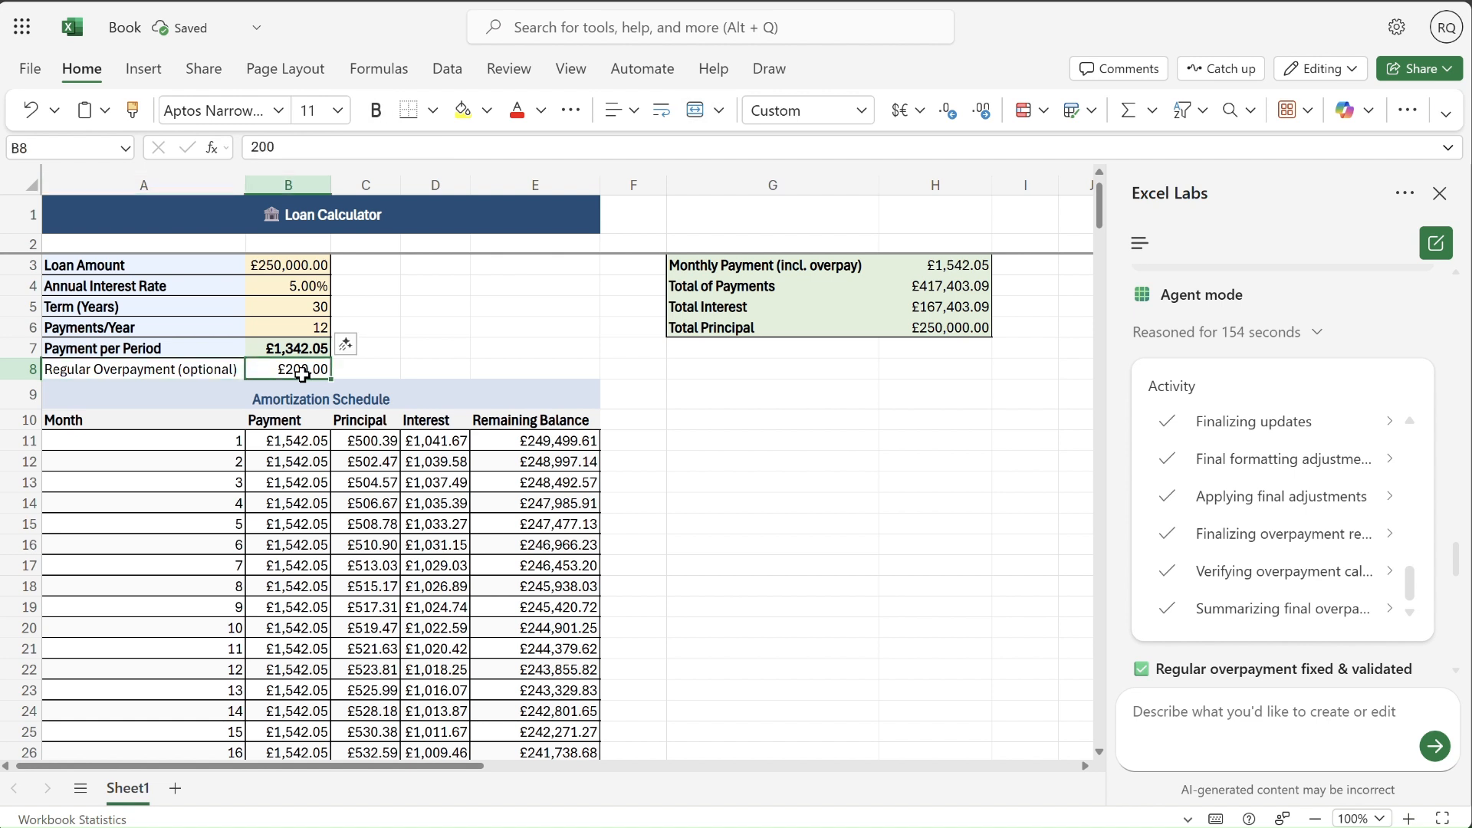
text(300)
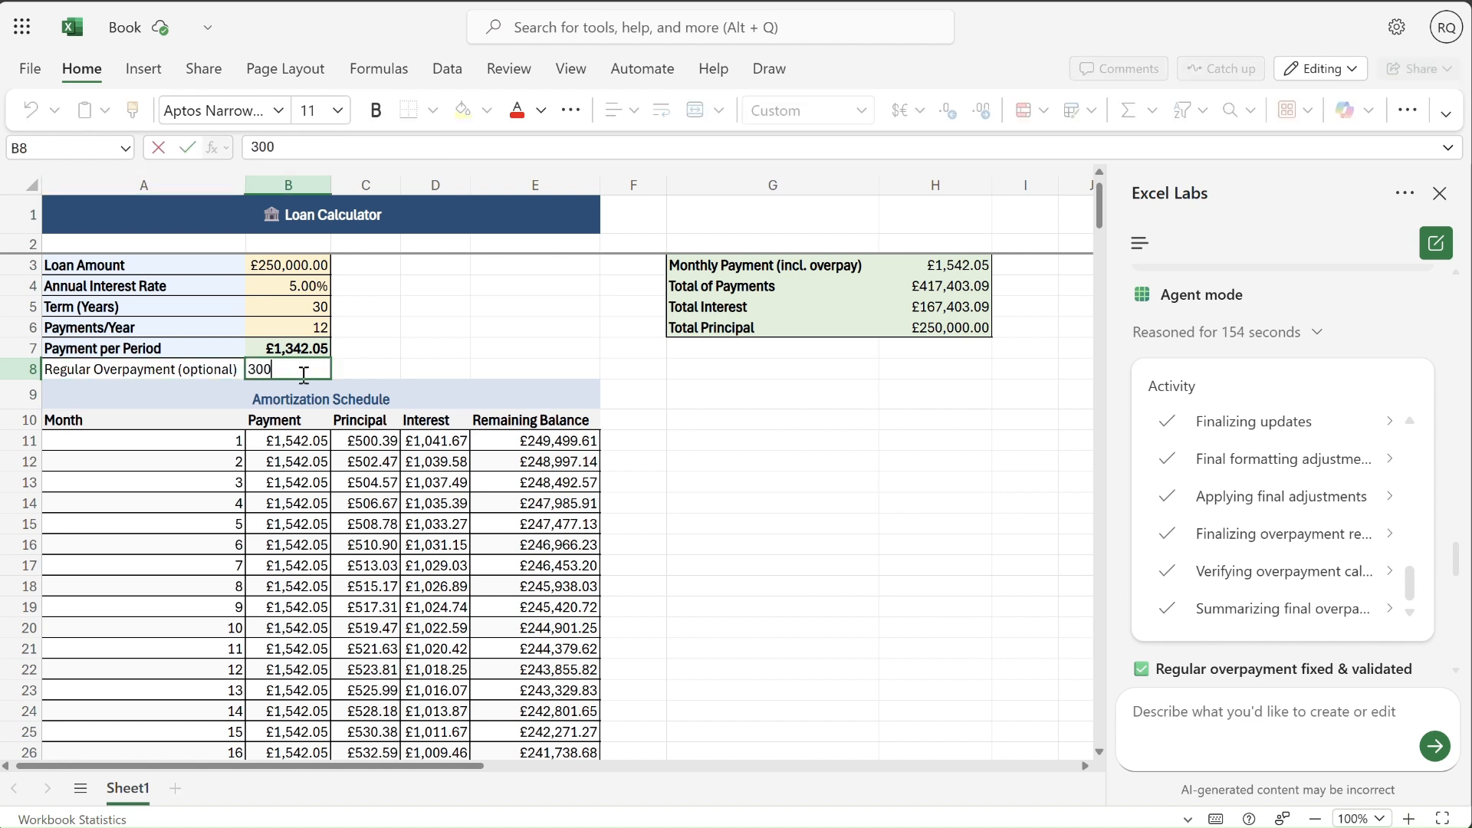
key(Return)
click(303, 373)
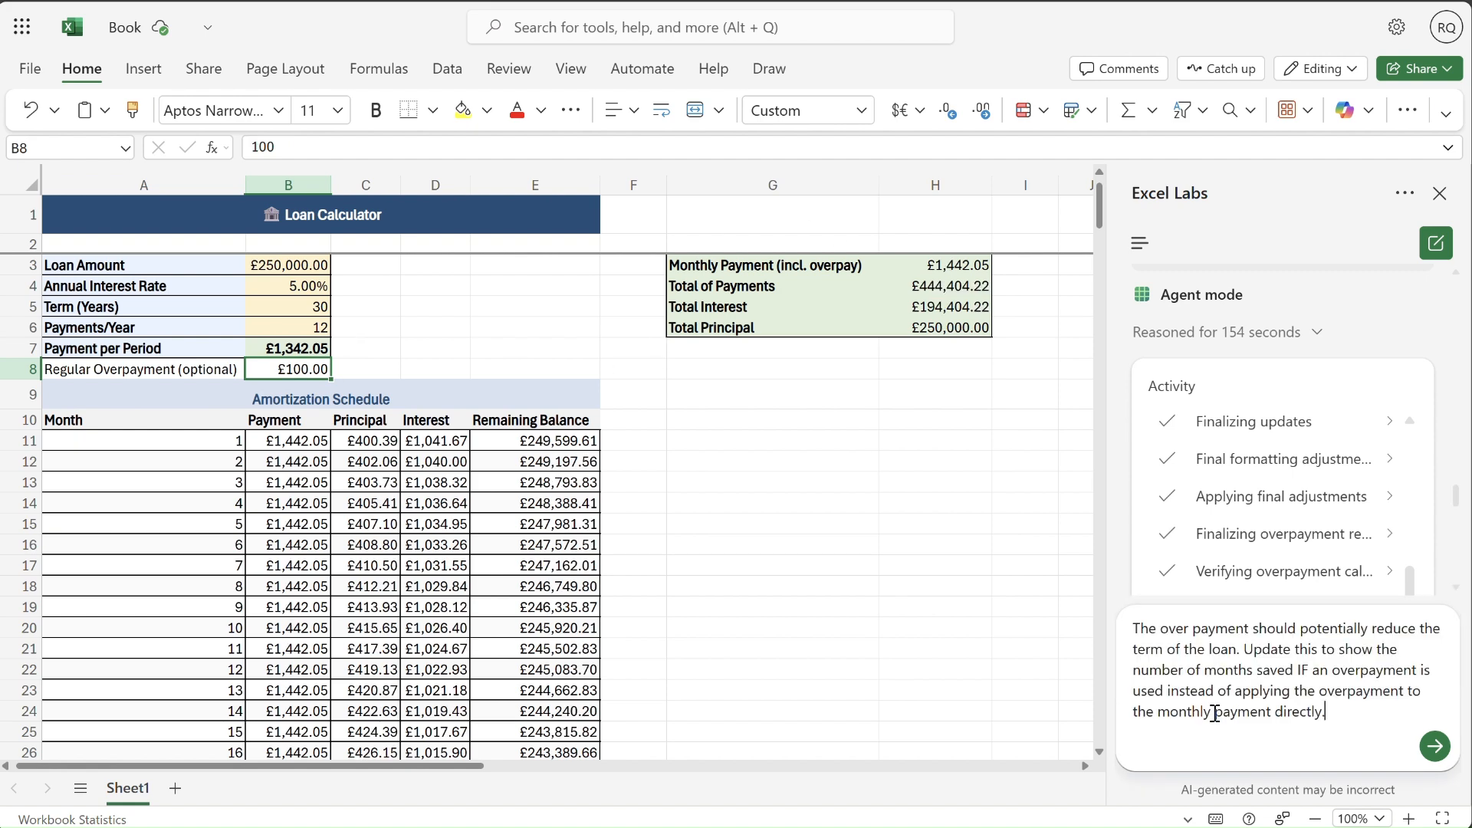
- Finish the prompt about term reduction and months saved with "Also format the cells so they match the rest." and submit it
text(Also format the cell)
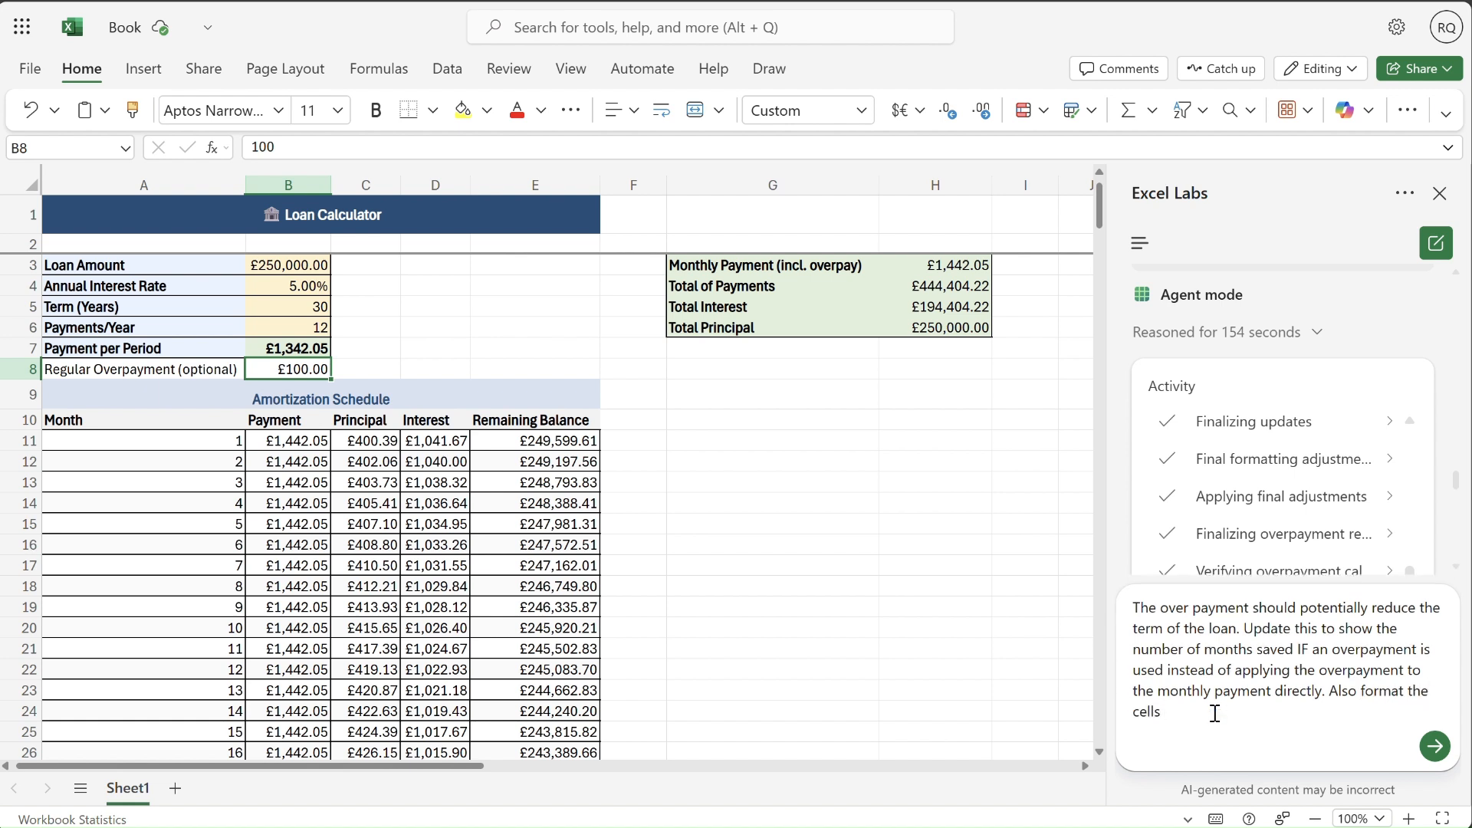
text(s so they match the reat of the)
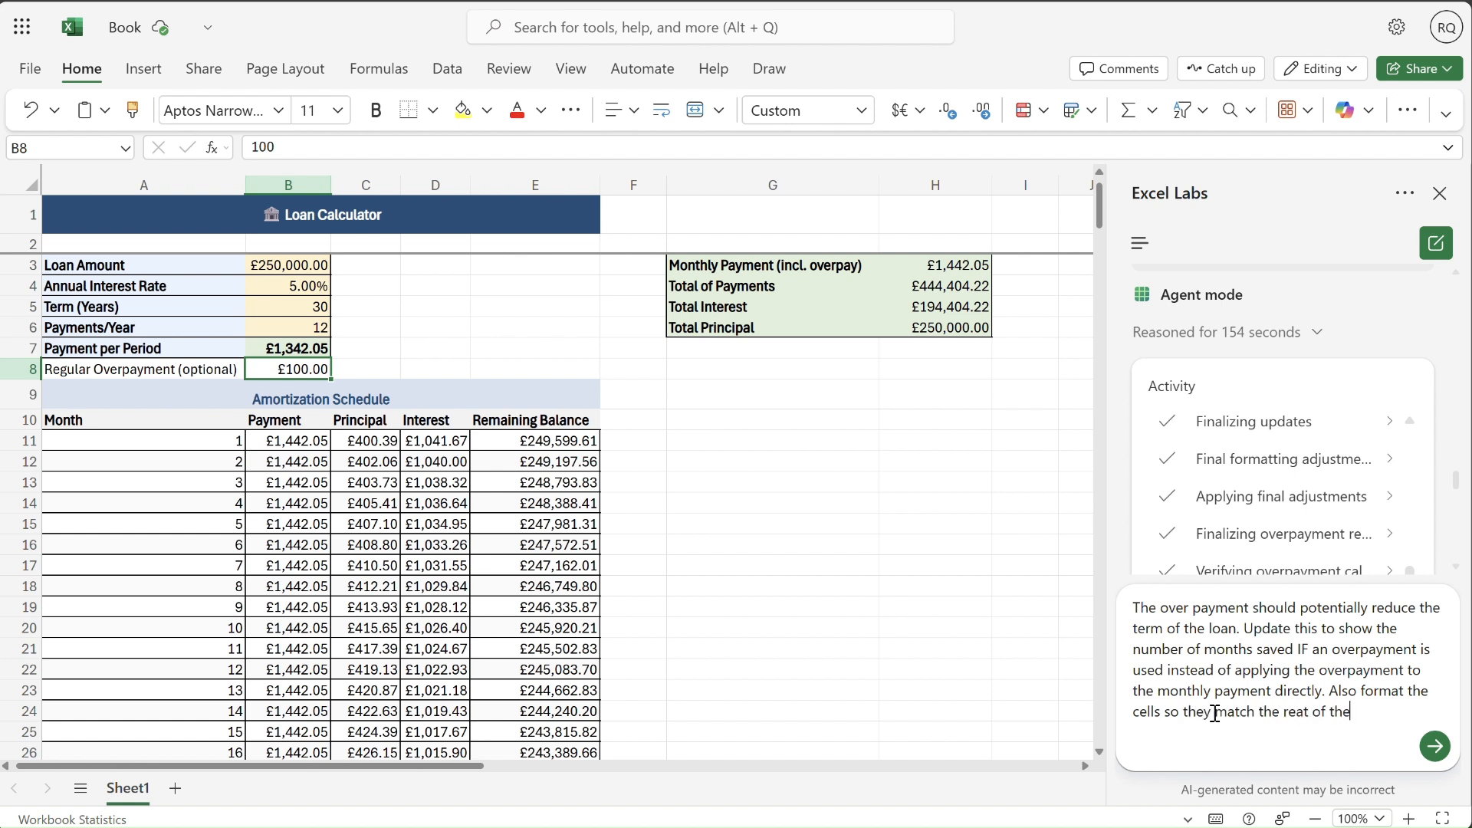
key(BackSpace)
key(BackSpace)
key(BackSpace)
key(BackSpace)
key(BackSpace)
key(BackSpace)
text(st.)
key(Return)
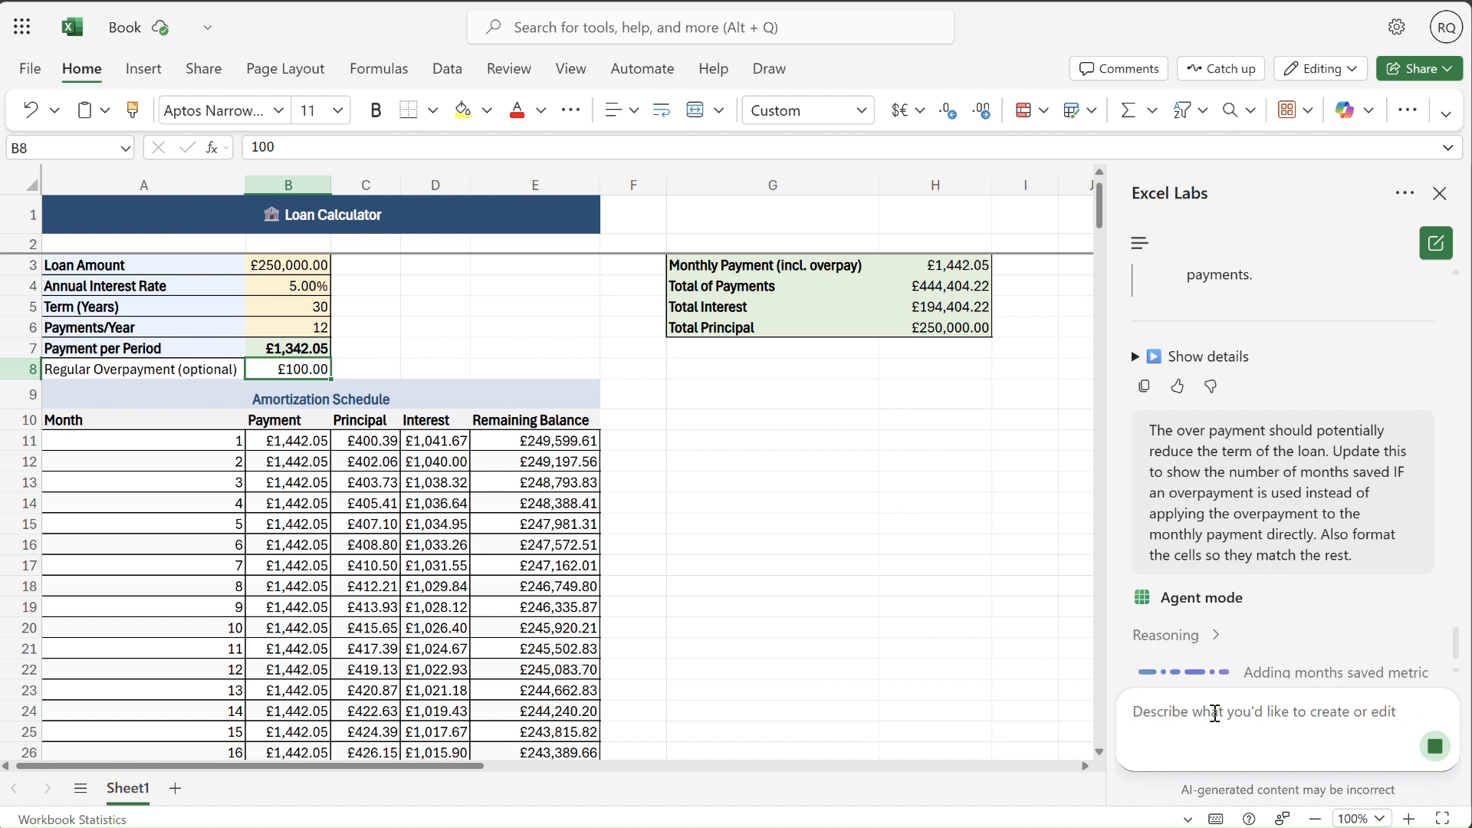
- Examine the agent's reasoning activity and its summary of the term-reduction and months-saved changes
click(1218, 639)
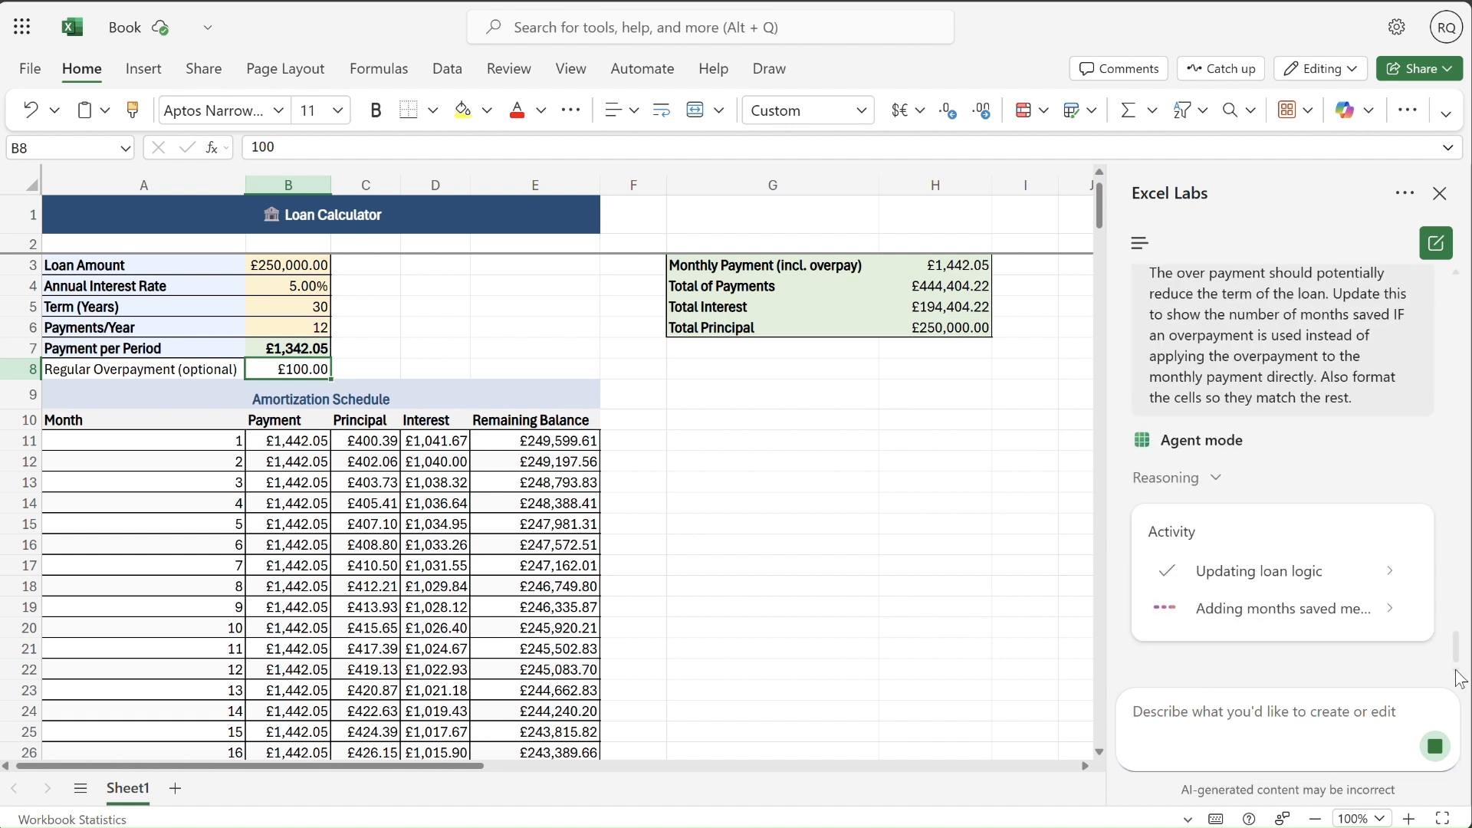
click(1391, 611)
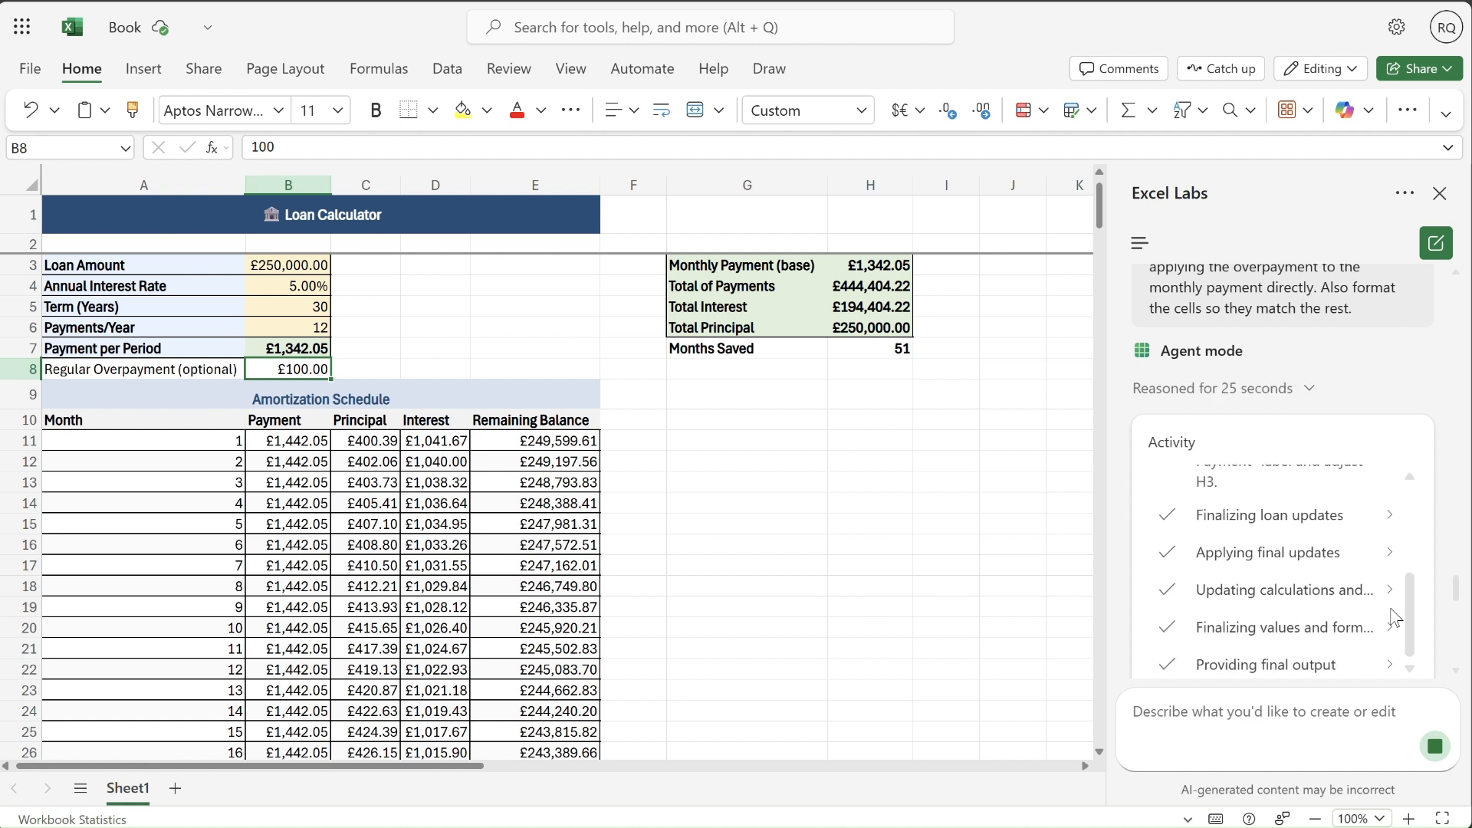
drag(1458, 602, 1458, 617)
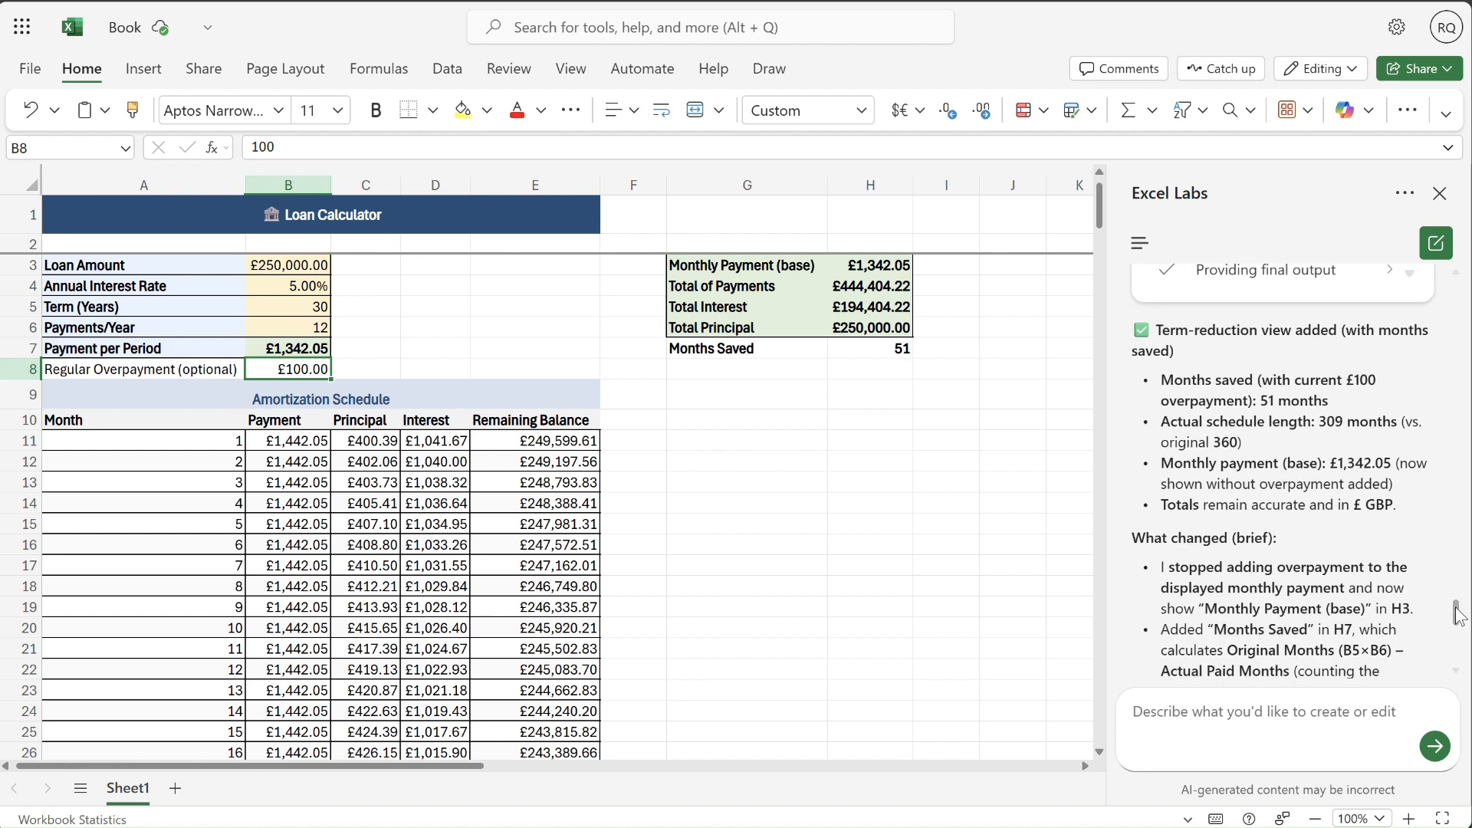
drag(1459, 618, 1459, 625)
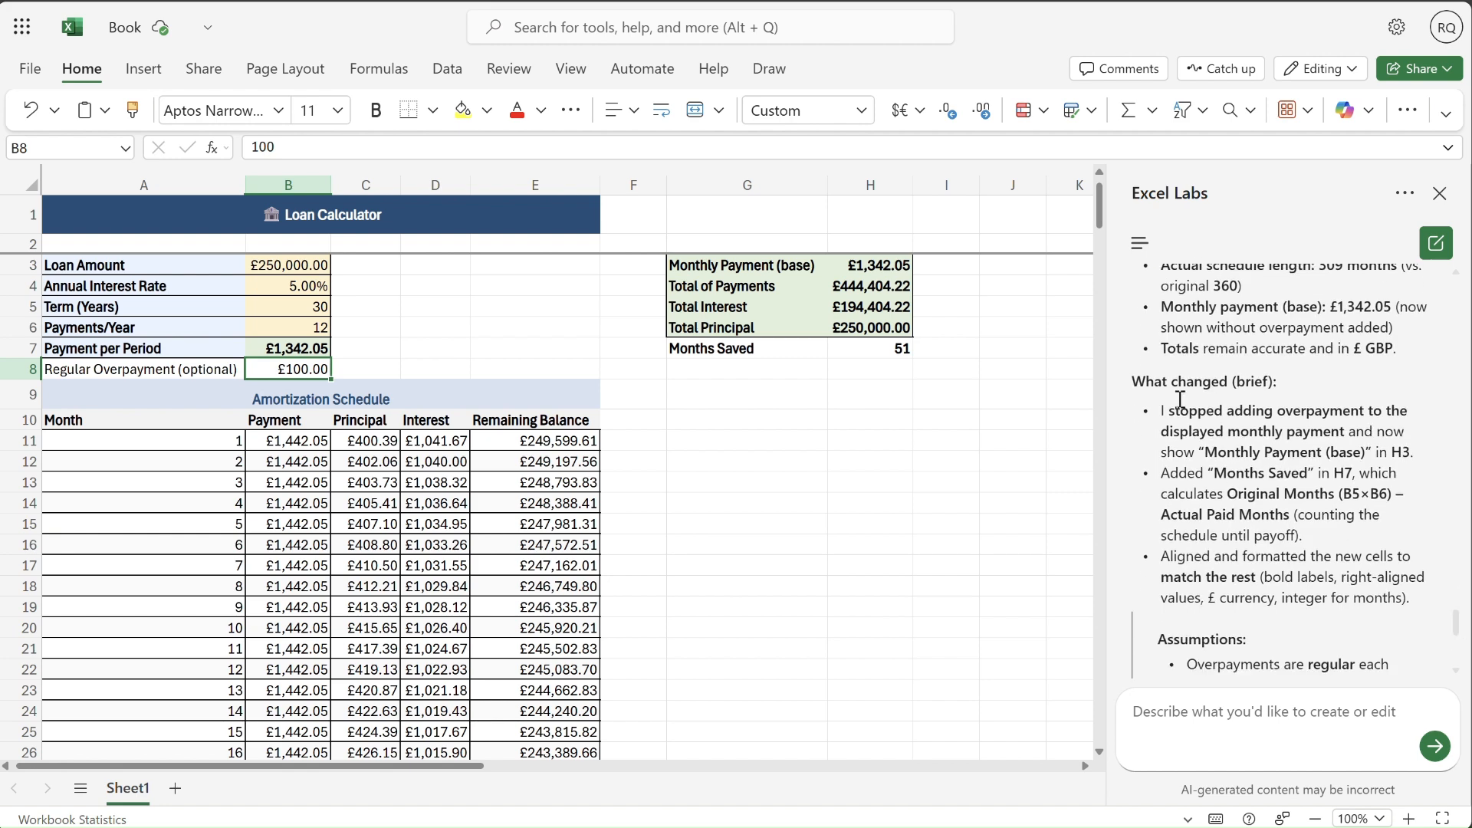
- Test regular overpayments of 0 and 150 in B8 against the months-saved calculation
click(389, 364)
click(318, 368)
text(0)
key(Return)
click(309, 373)
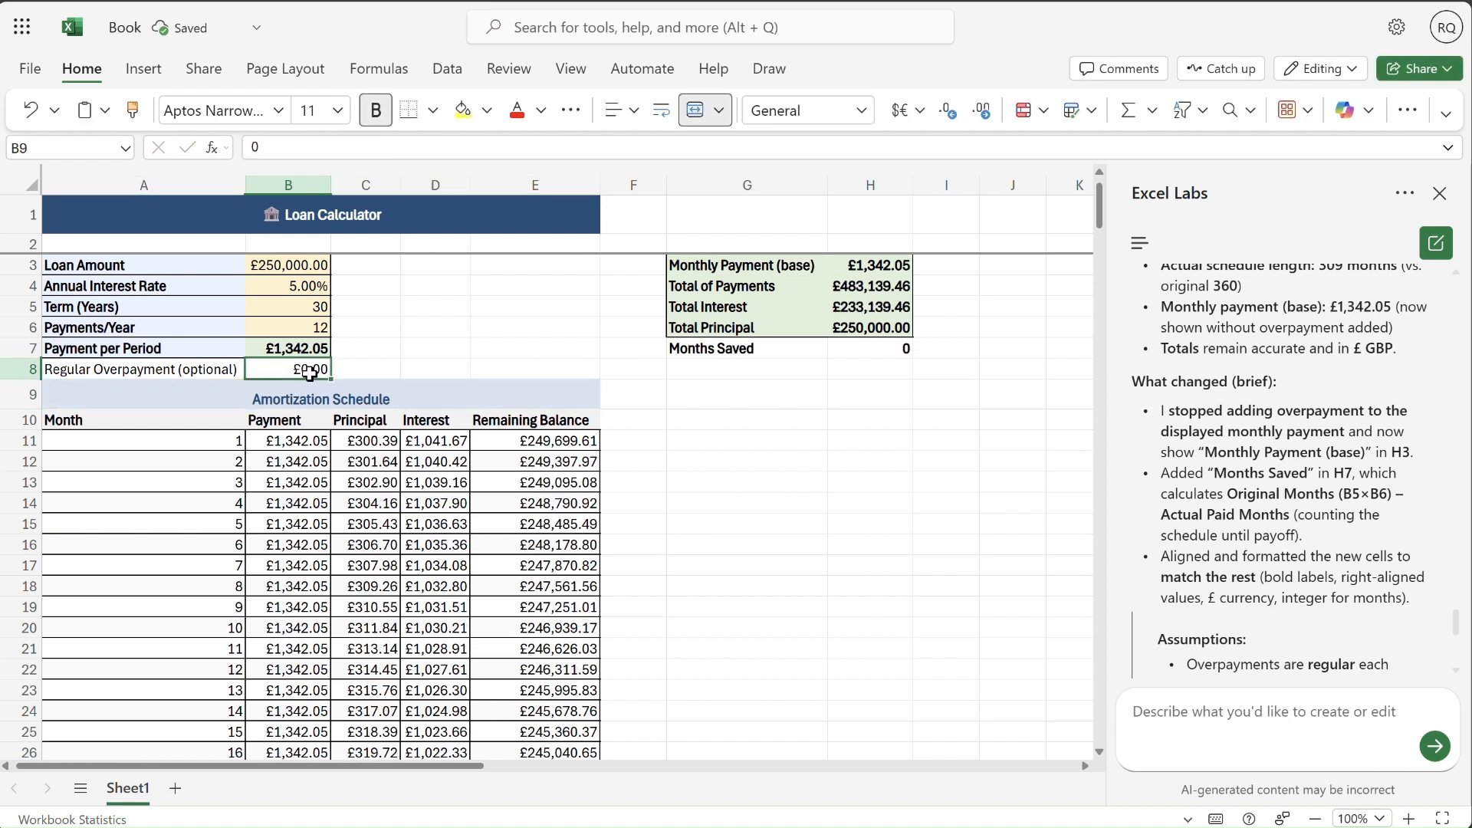
text(150)
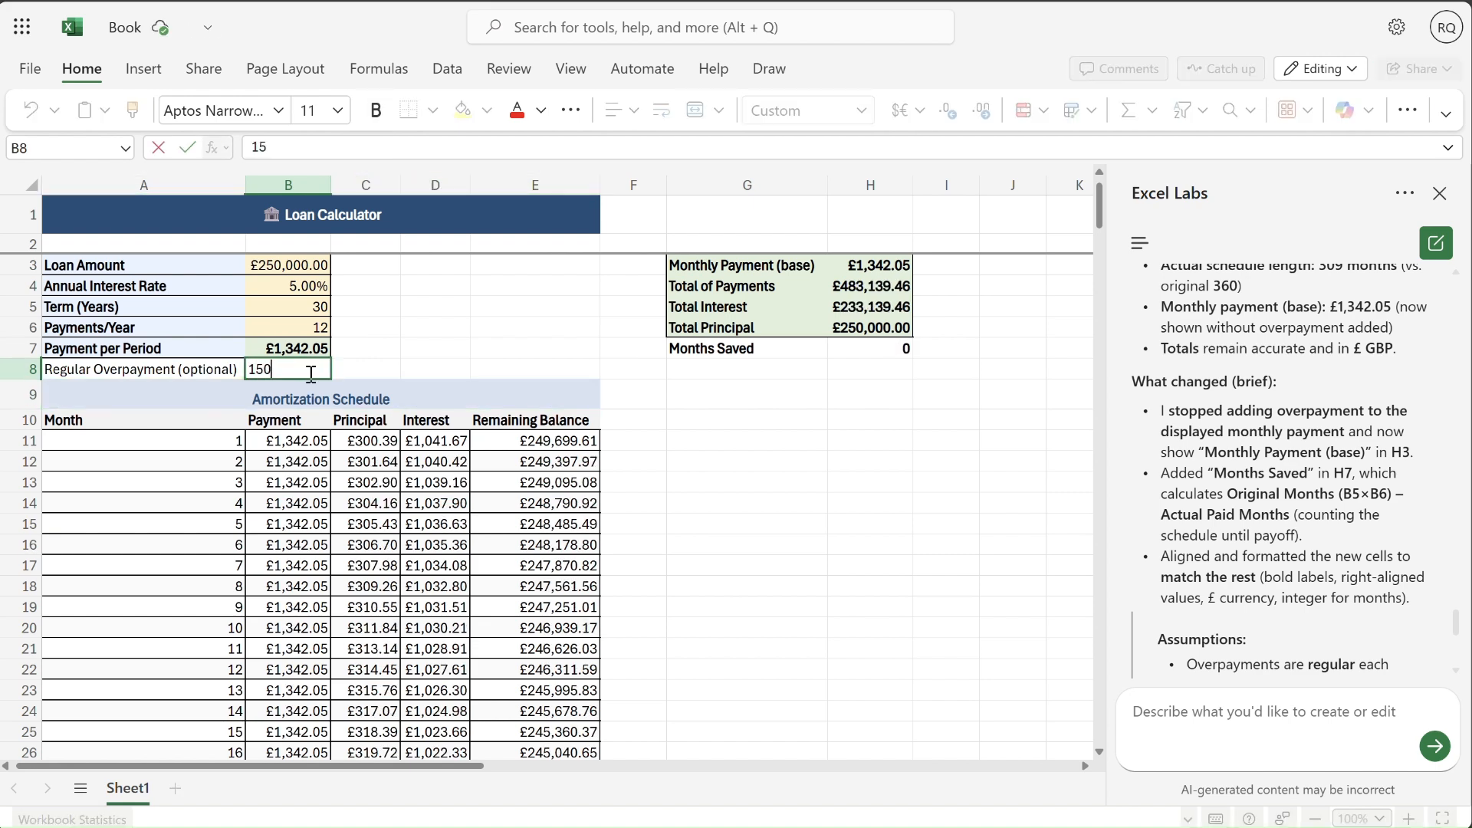
key(Return)
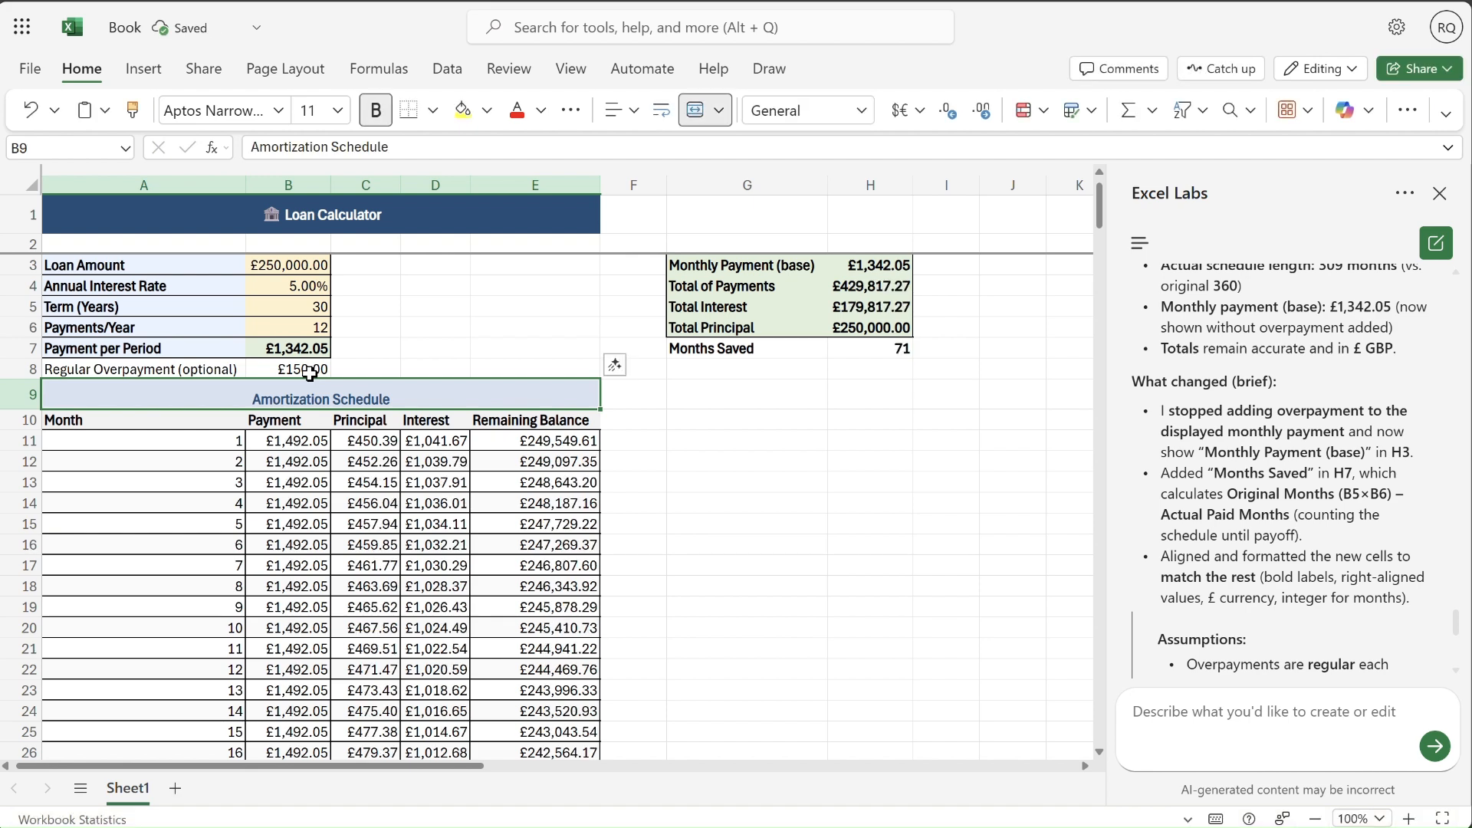
- Test a regular overpayment of 250000 in B8, and widen column C so the principal amount fits
click(310, 373)
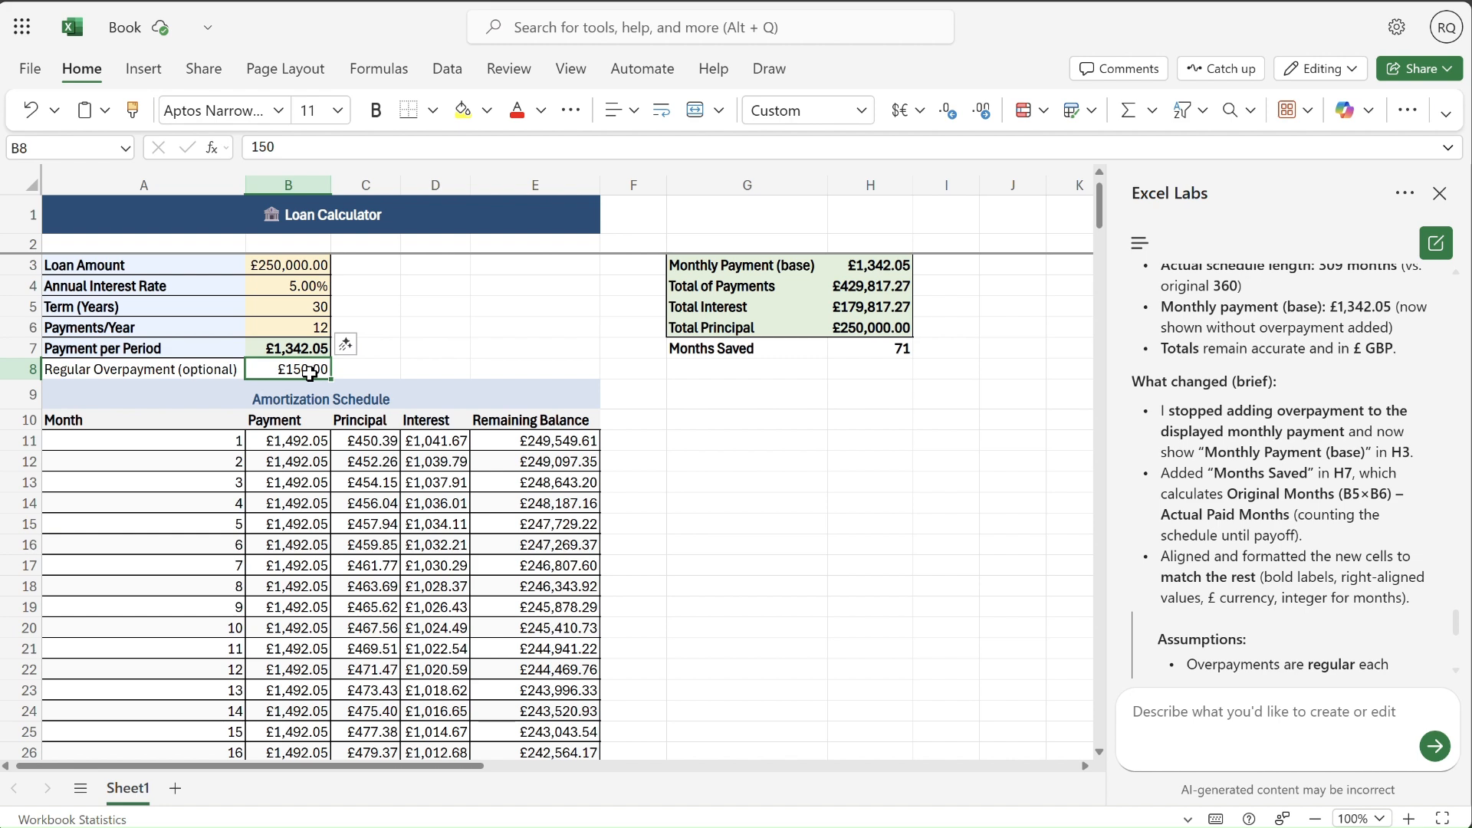
text(250000)
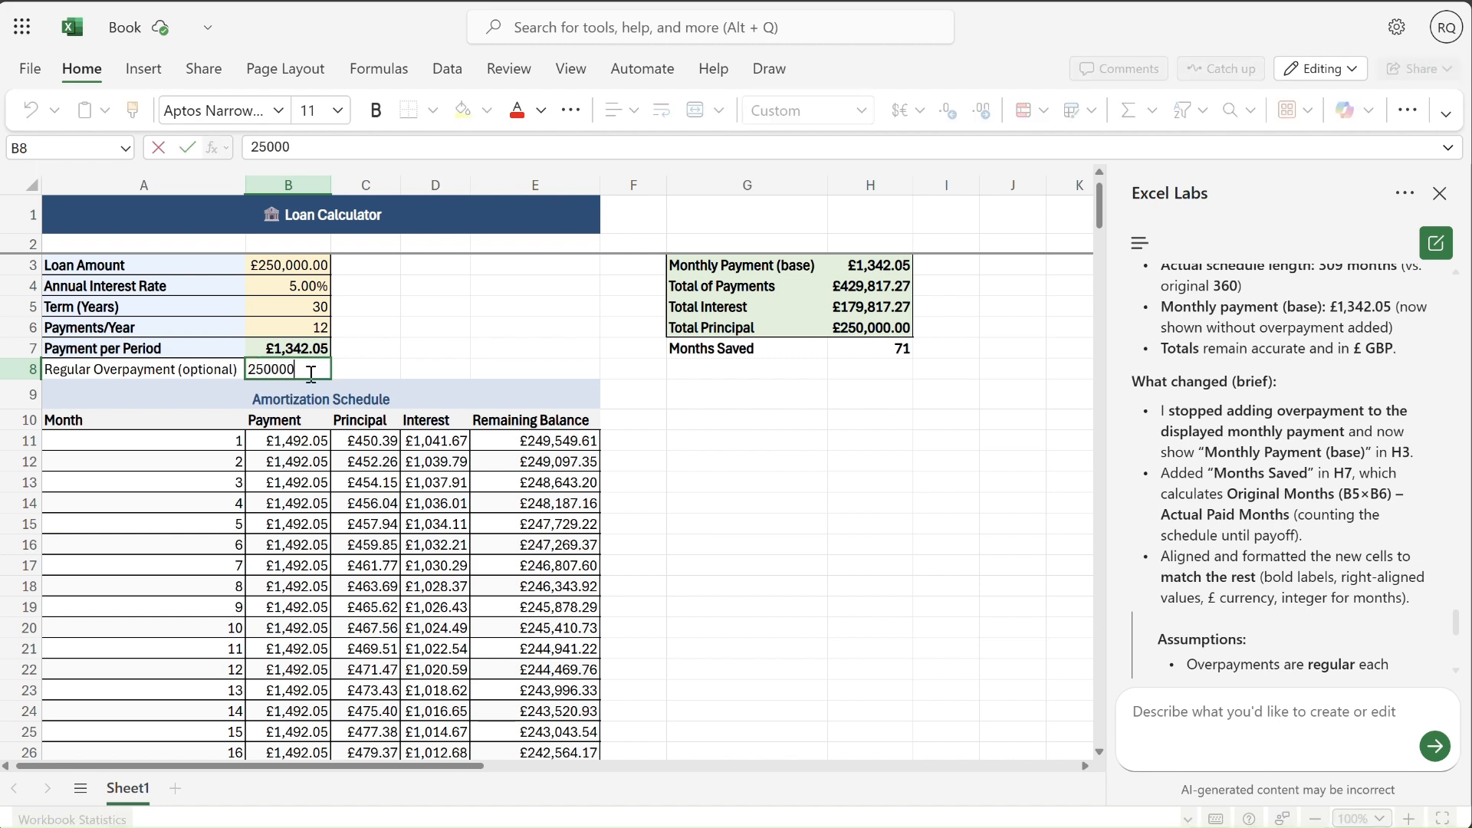
key(Return)
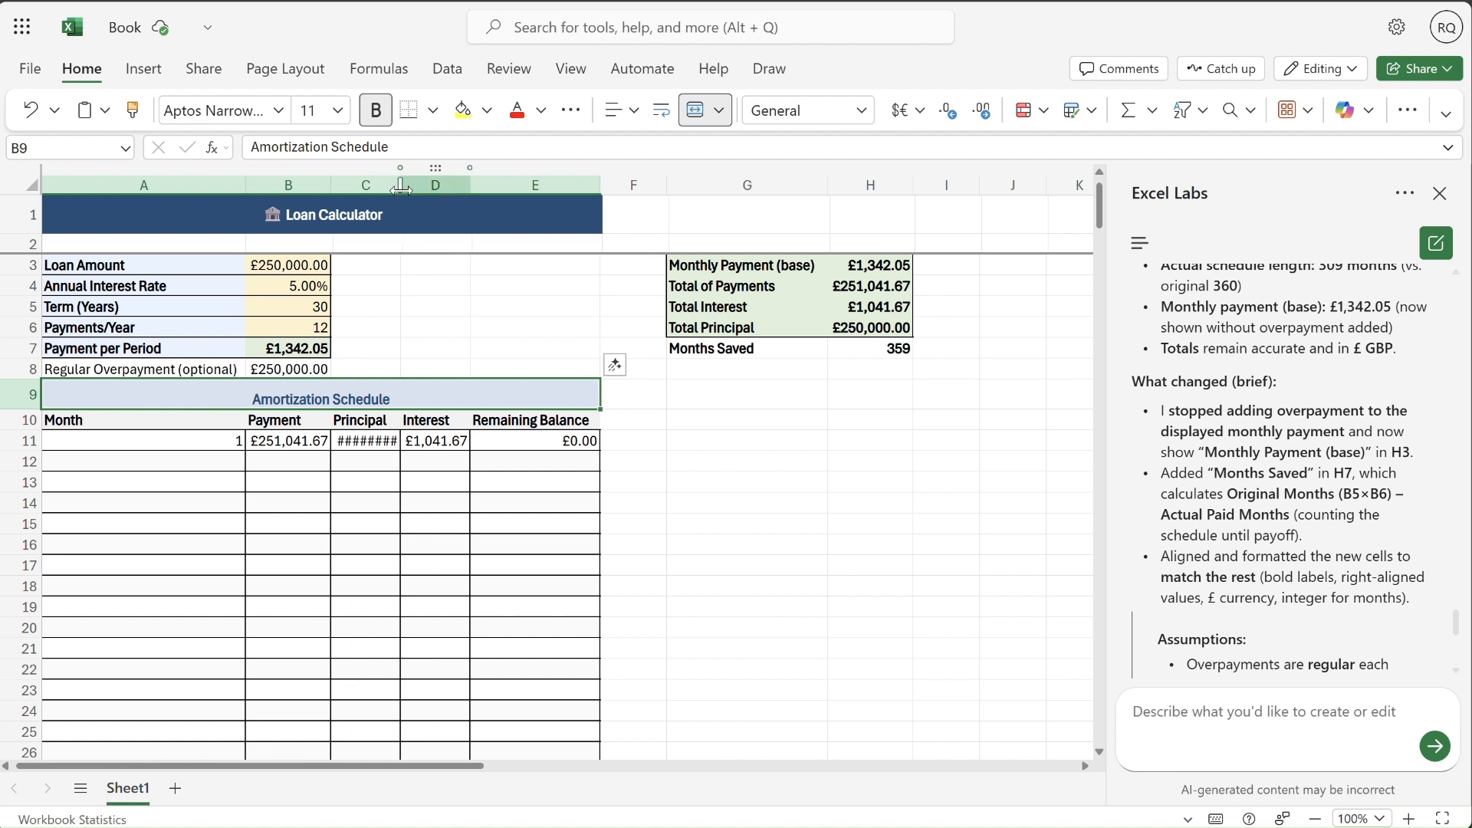
drag(400, 187, 419, 190)
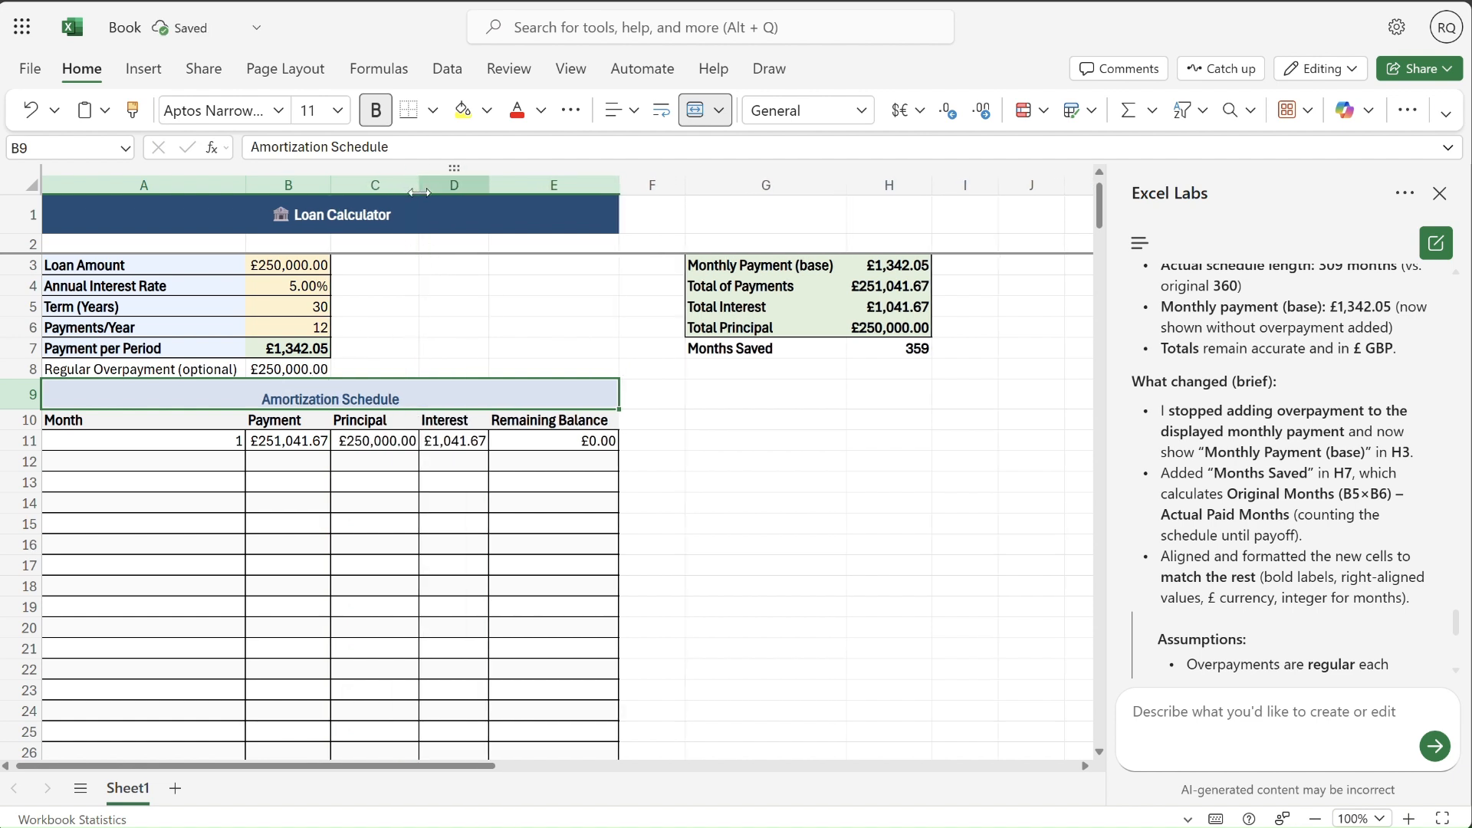
- Test a regular overpayment of 100000 in B8, and set it to 1342
click(296, 364)
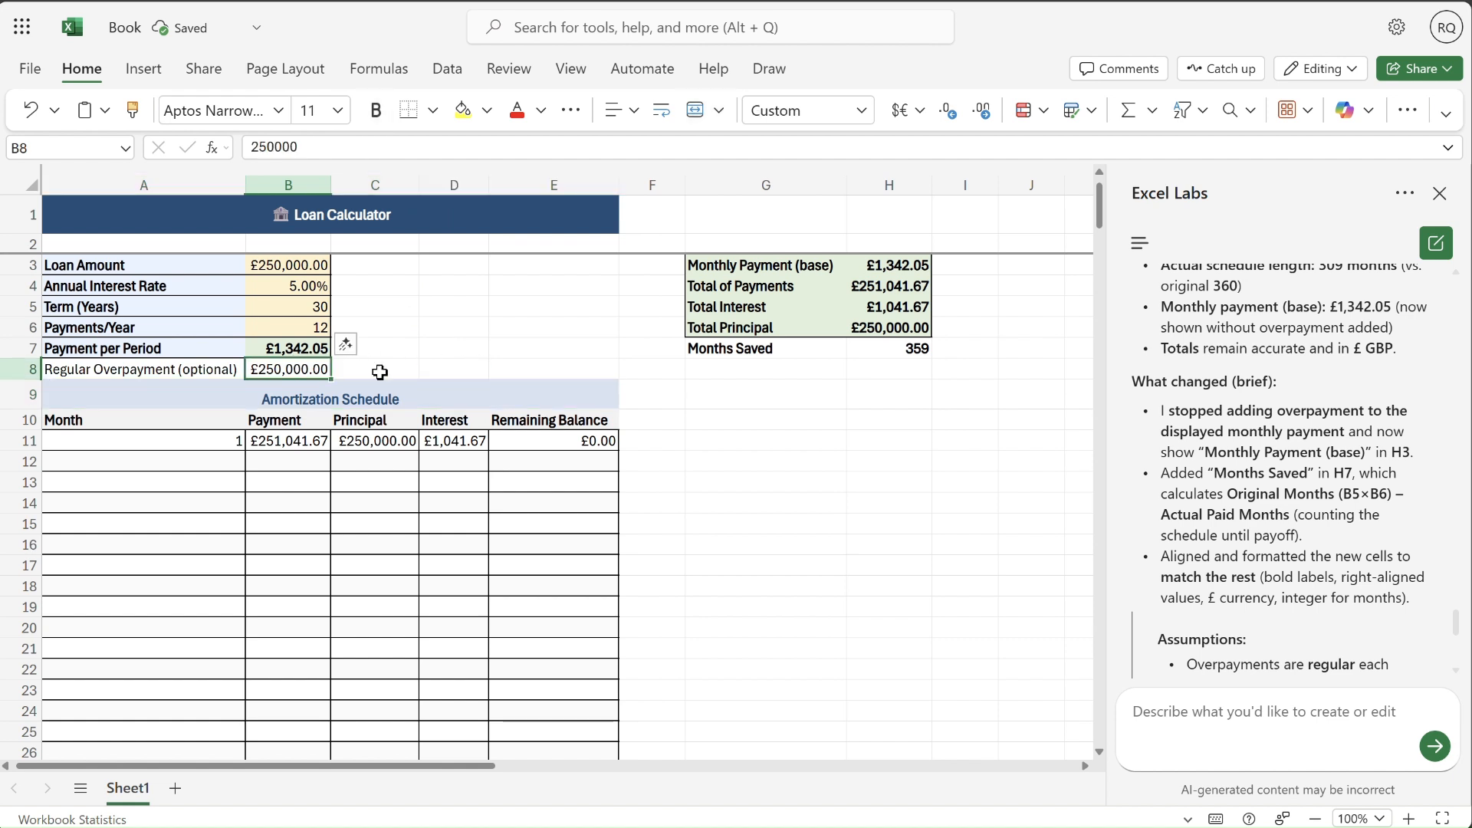
text(100000)
key(ctrl+Return)
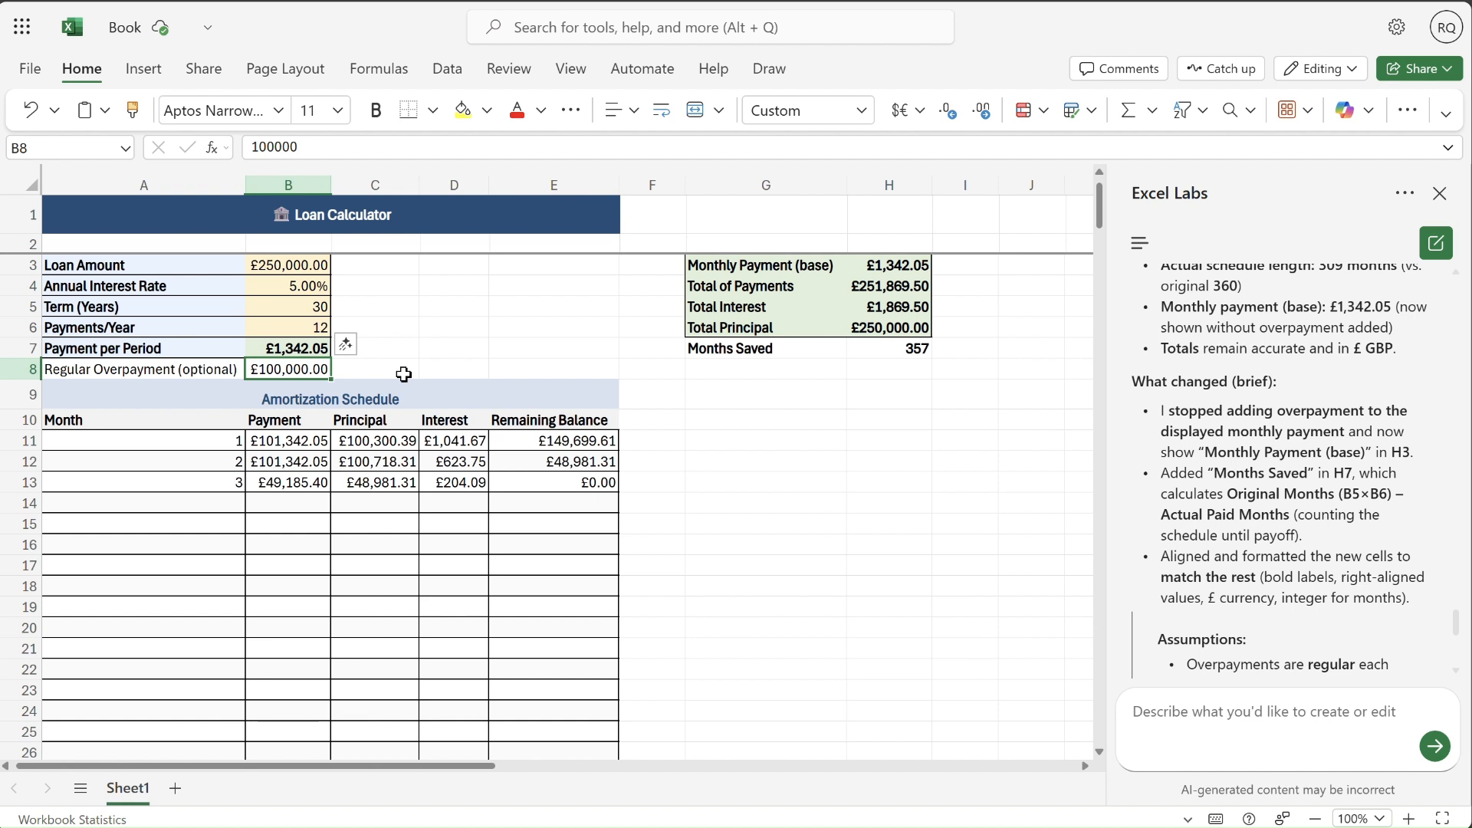
text(13)
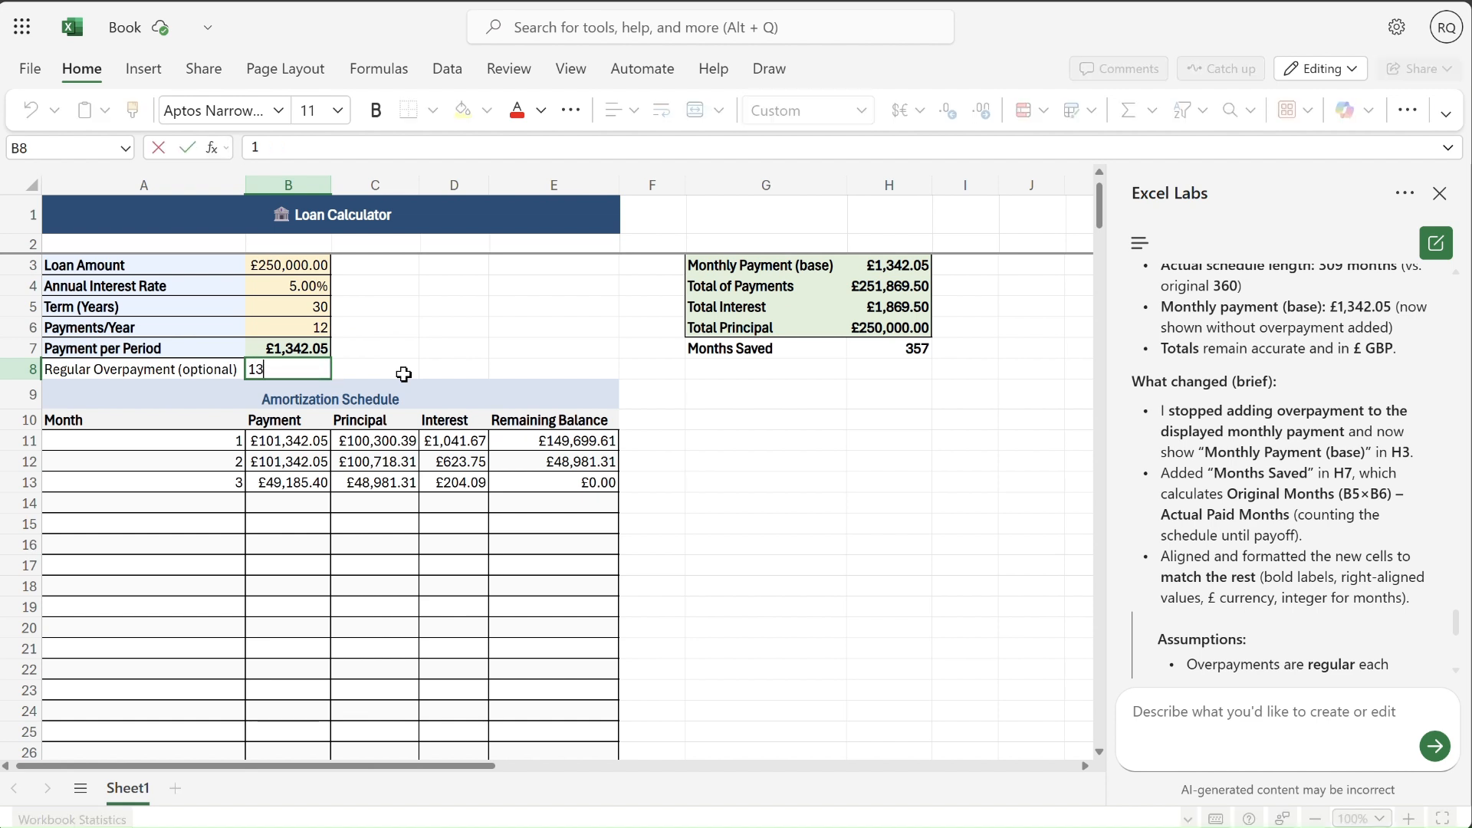
text(42)
key(ctrl+Return)
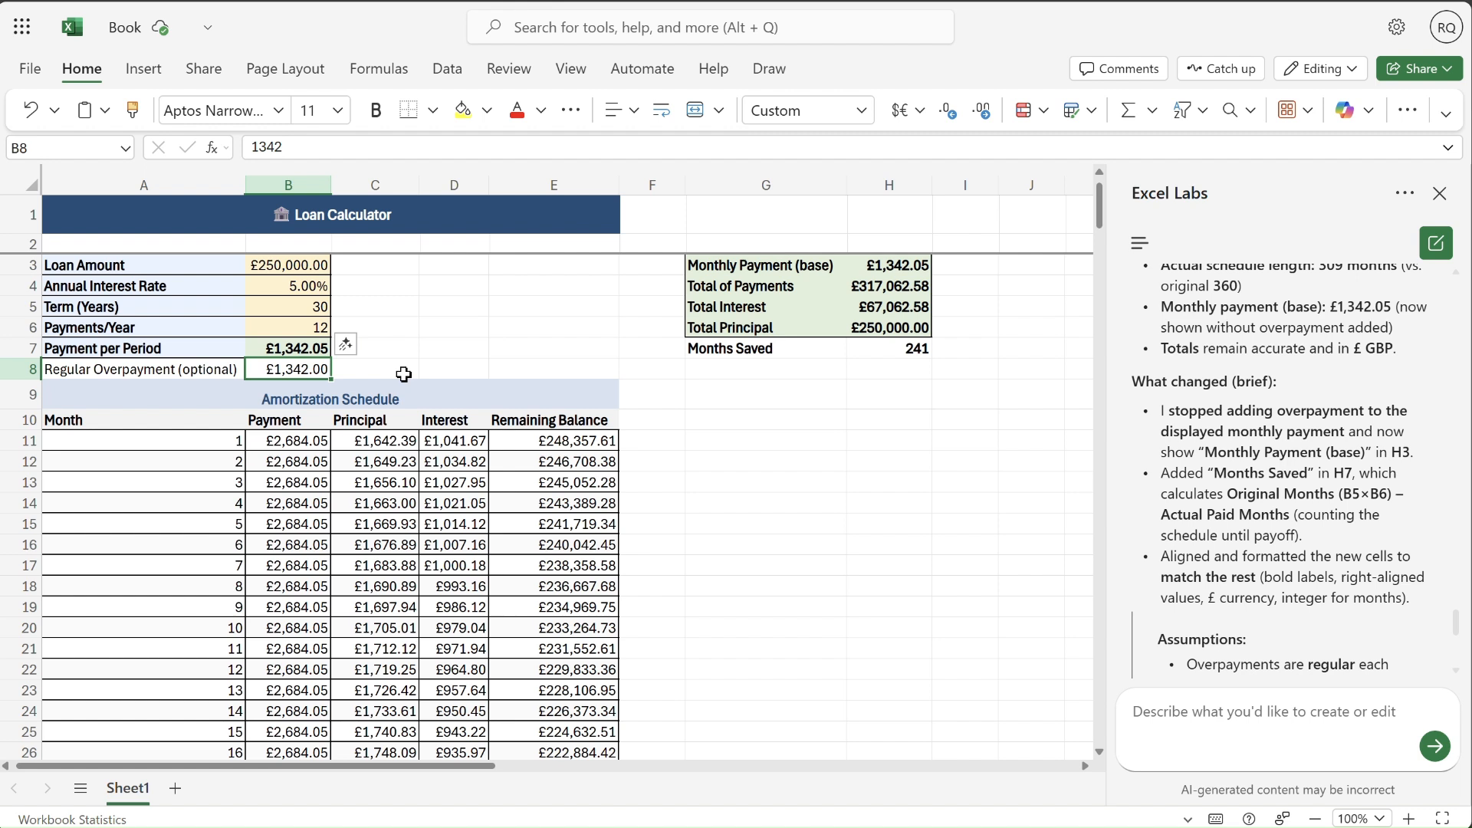
- Start a new agent prompt reading "great can you add a graph to show the impact on the overpayment"
click(1251, 703)
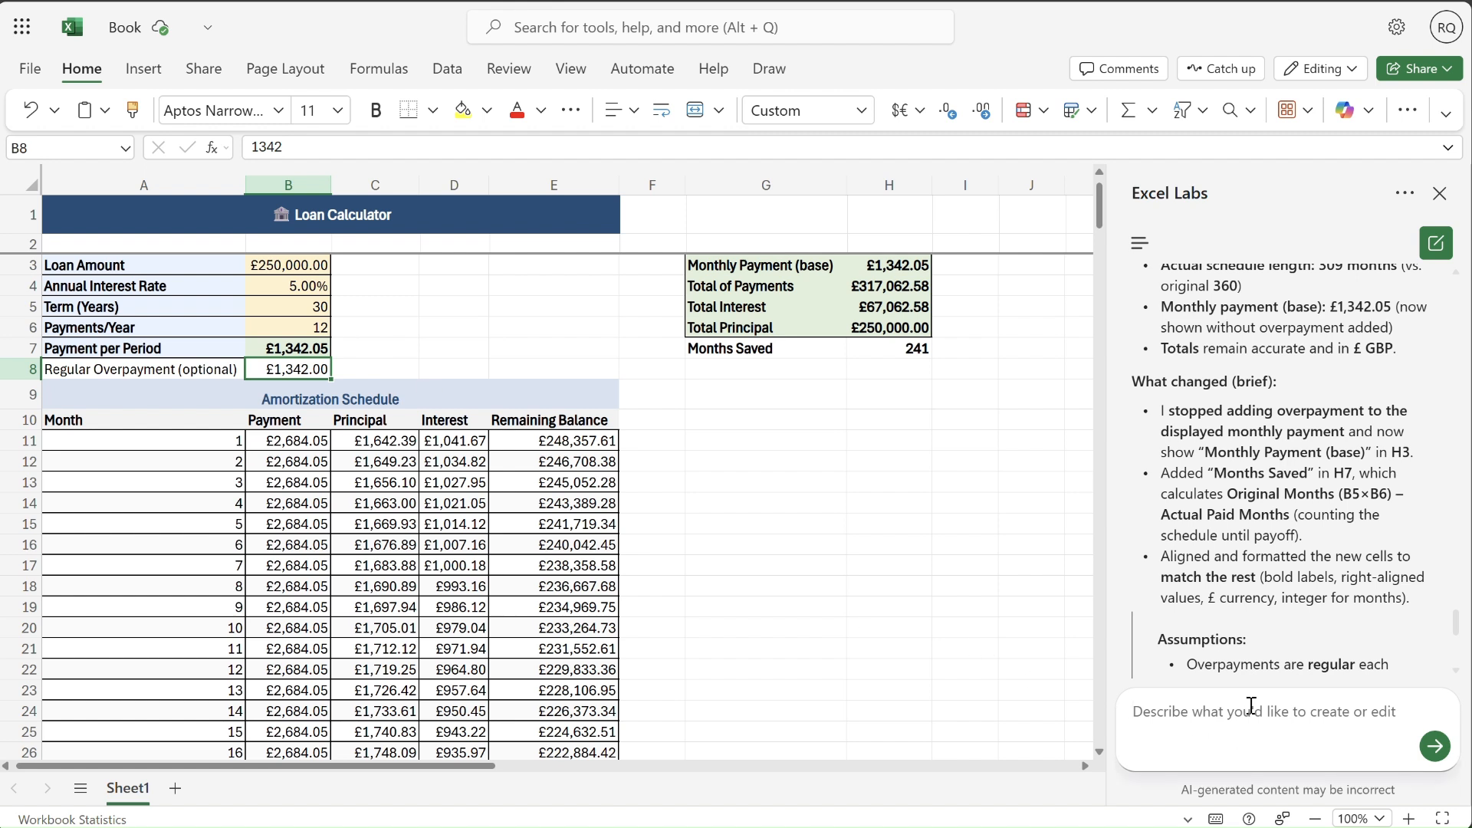
text(great can you a)
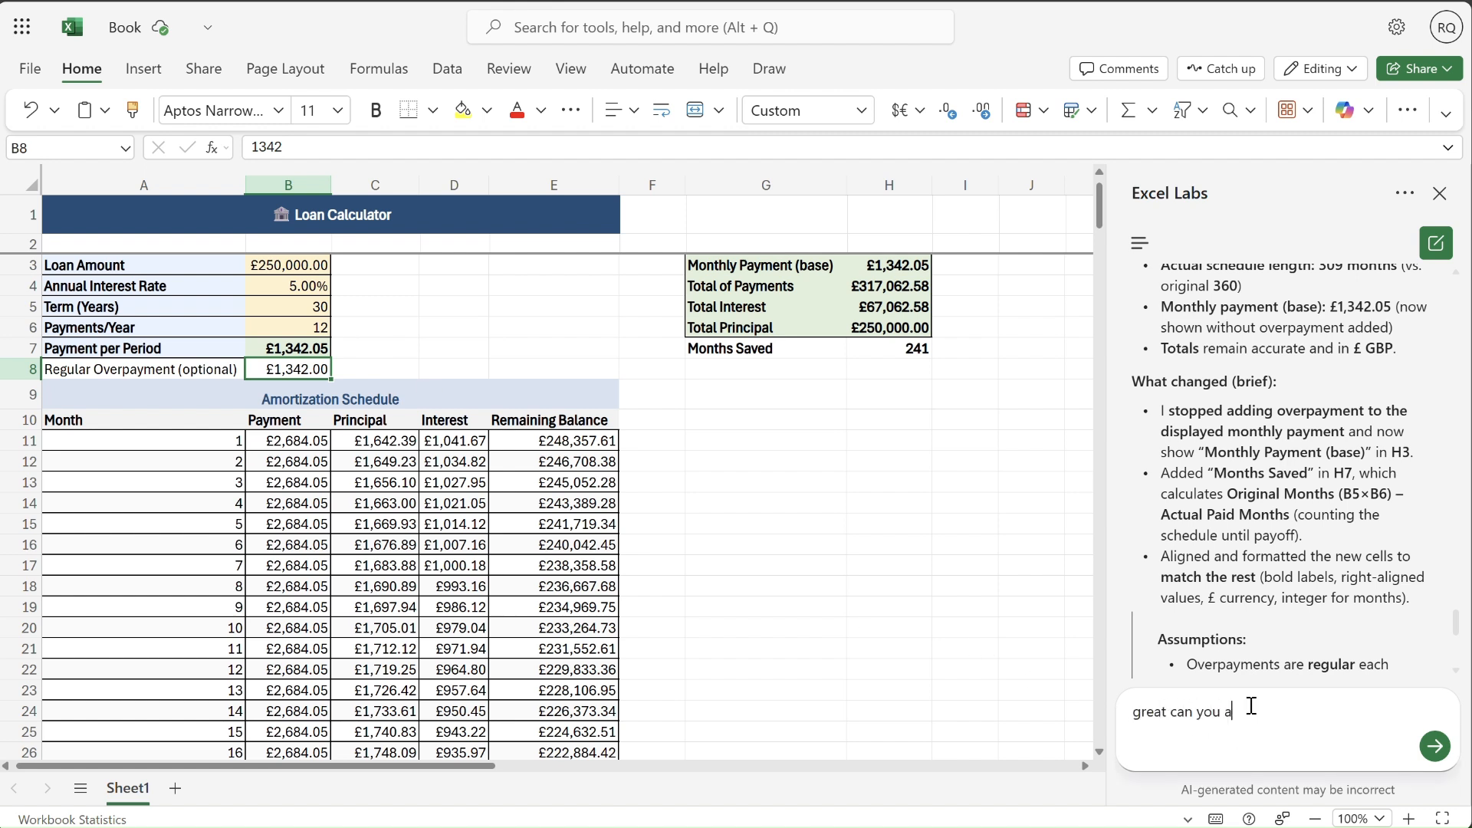
text(dd a graph to show the i)
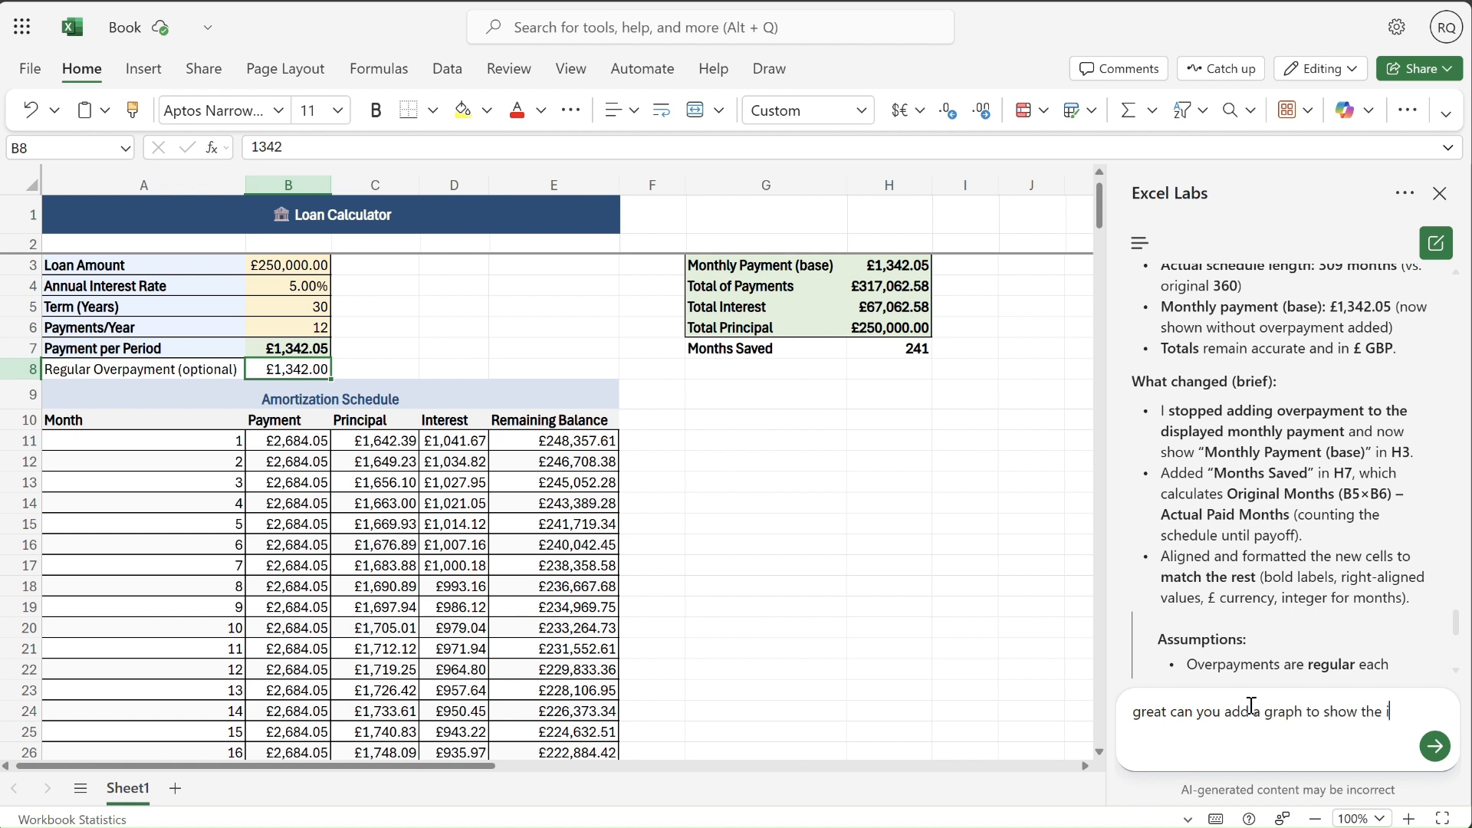
text(mpacty  on he pver)
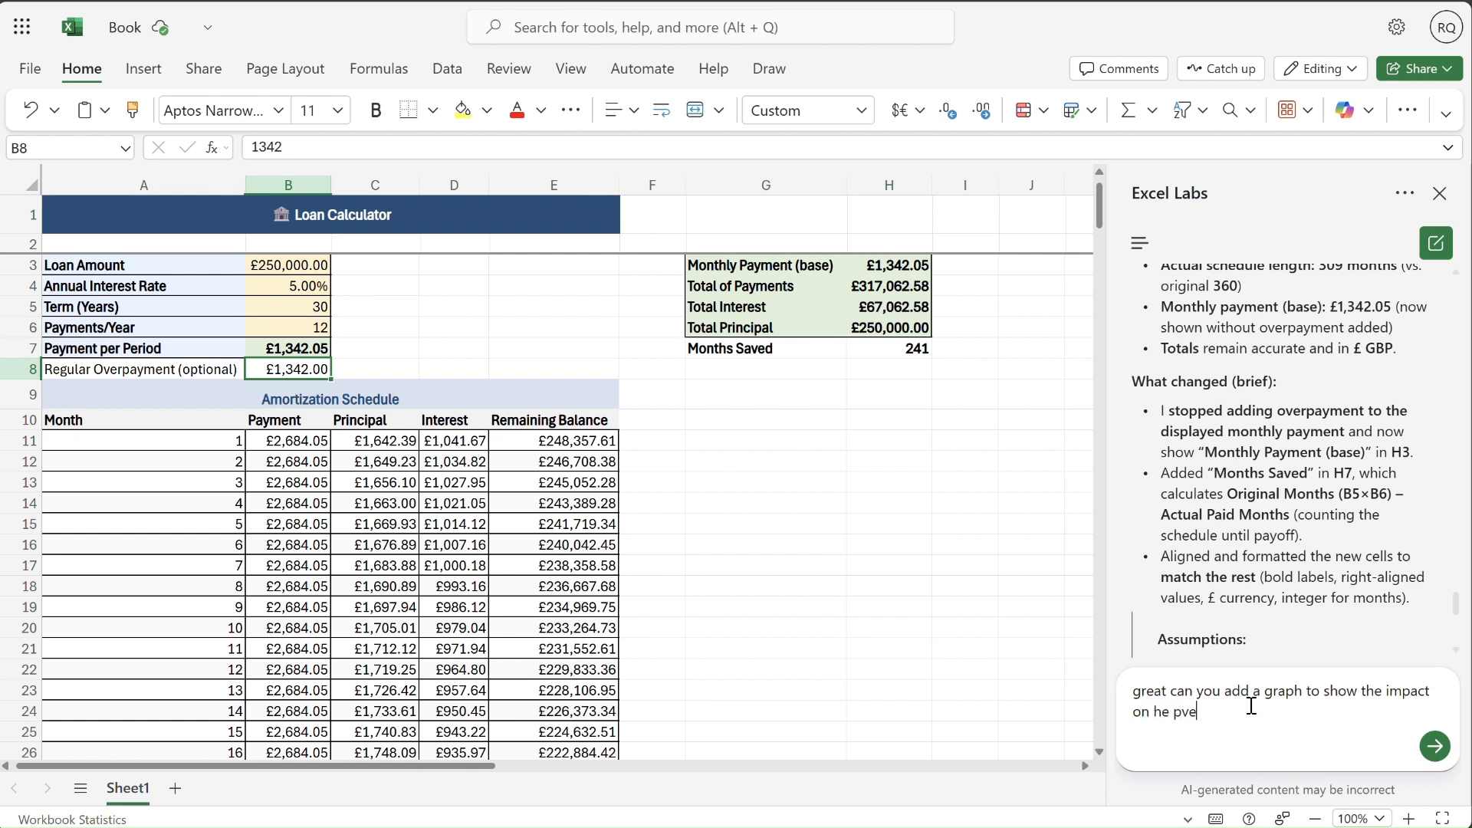
key(BackSpace)
key(BackSpace)
key(BackSpace)
key(BackSpace)
key(BackSpace)
key(BackSpace)
text(tje)
key(BackSpace)
key(BackSpace)
text(he overpaymn)
key(BackSpace)
text(ent)
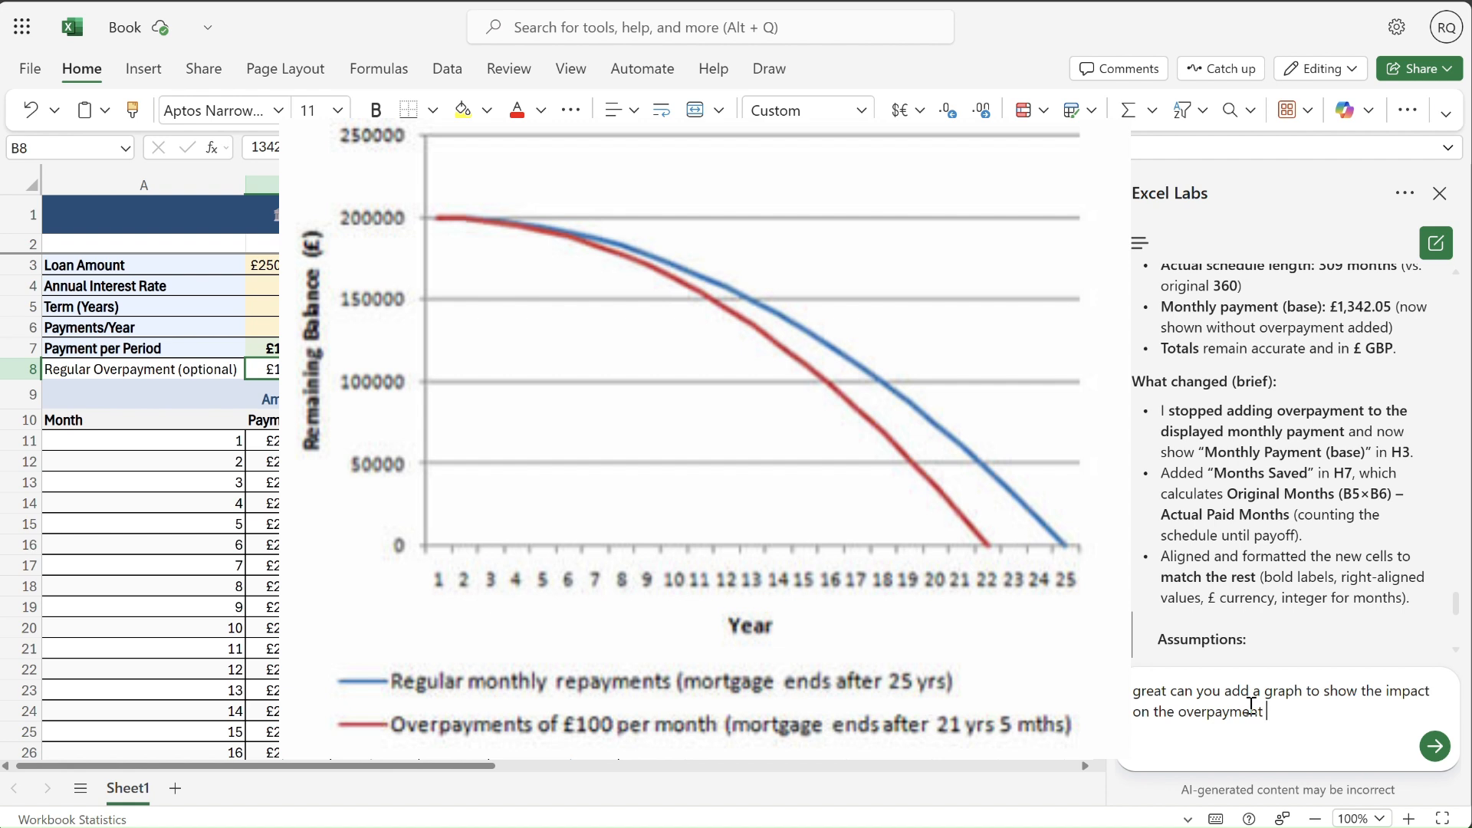
text( to make it intuative for the user )
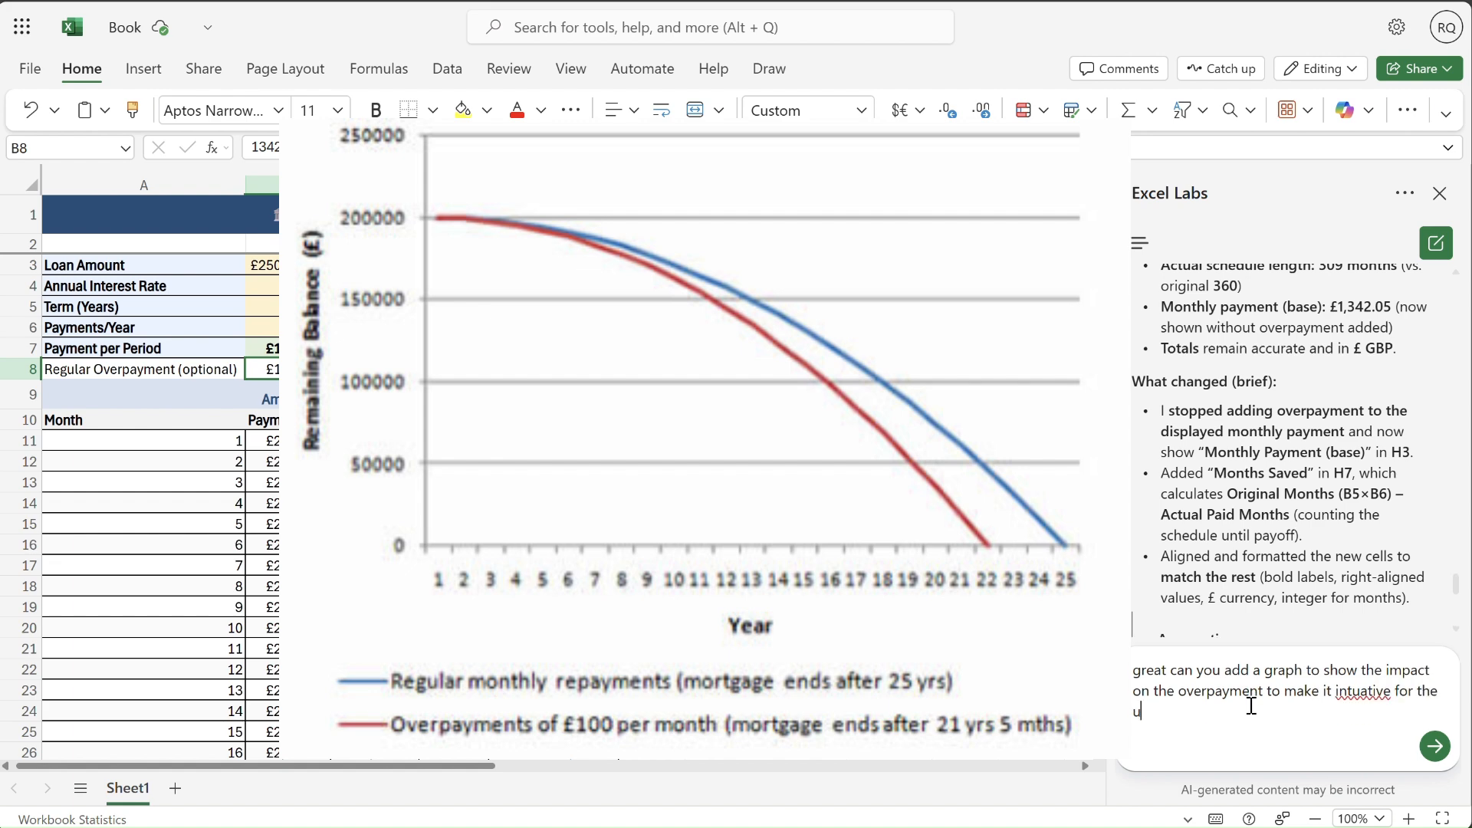
text(to see )
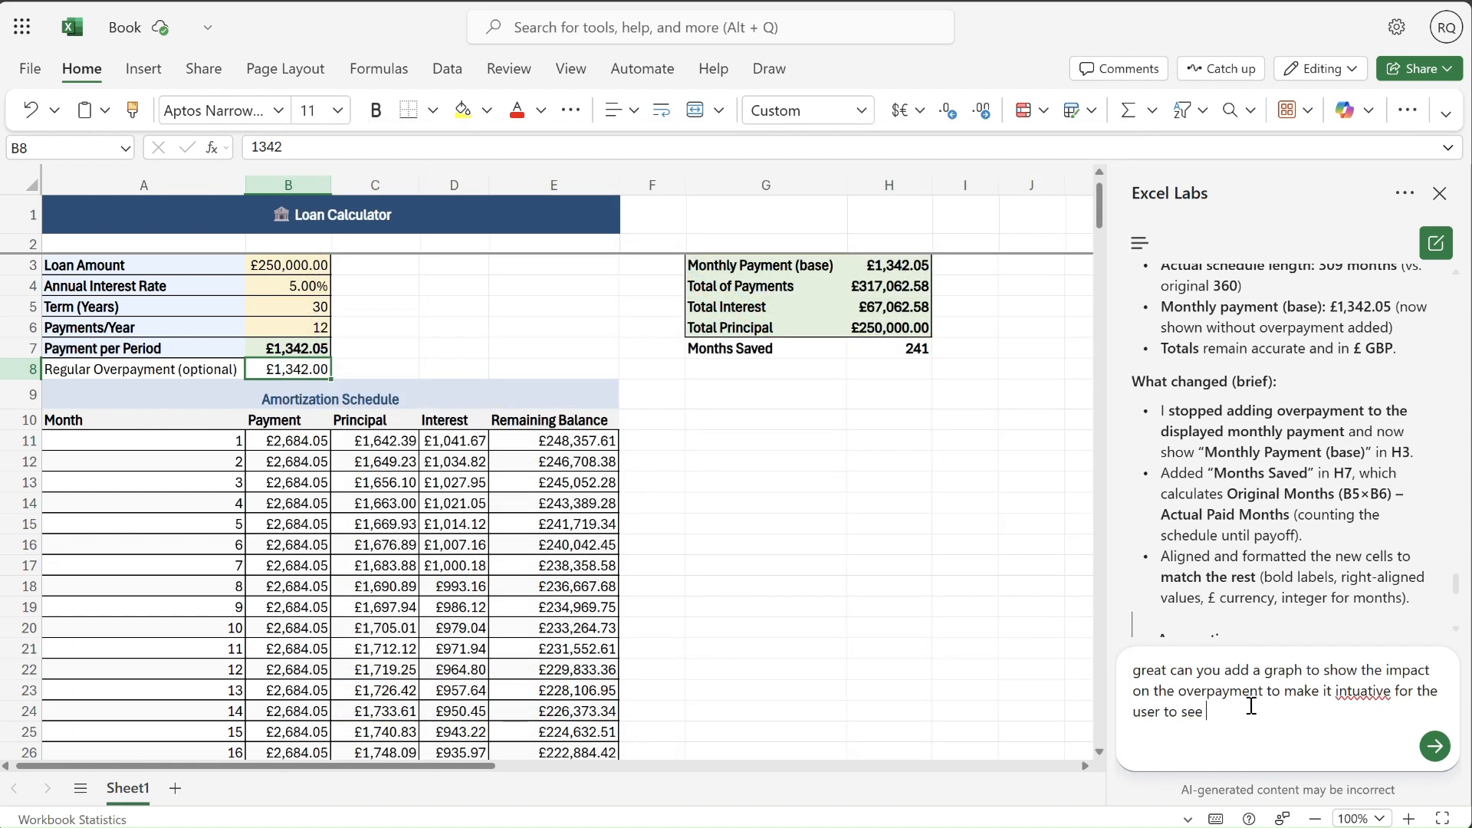
text(the imp)
text(acy.)
- Finish the prompt with "to make it intuitive for the user to see the impact" and submit it
key(BackSpace)
key(BackSpace)
key(BackSpace)
text(t)
click(1362, 691)
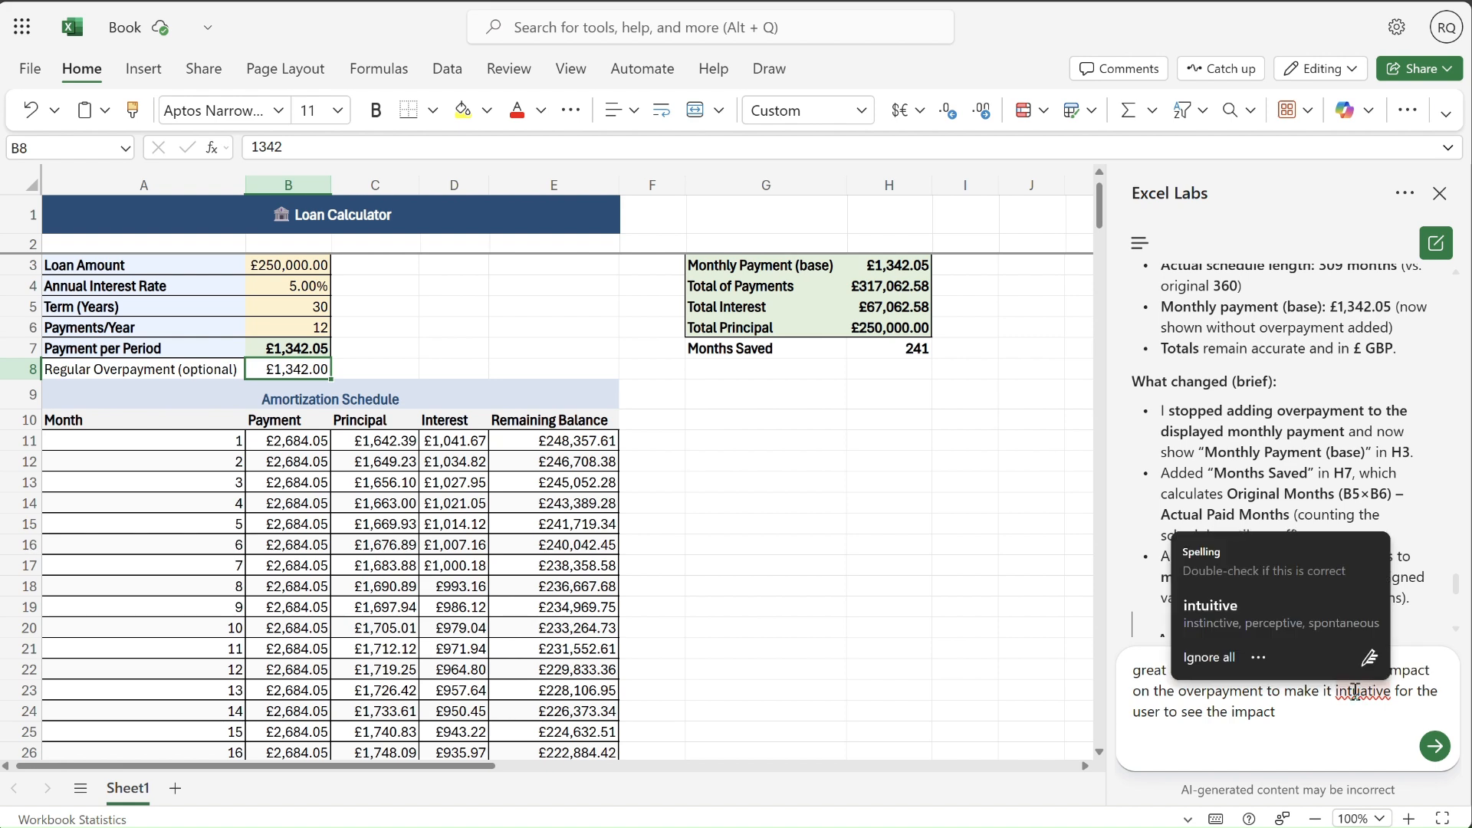
click(1230, 624)
click(1441, 752)
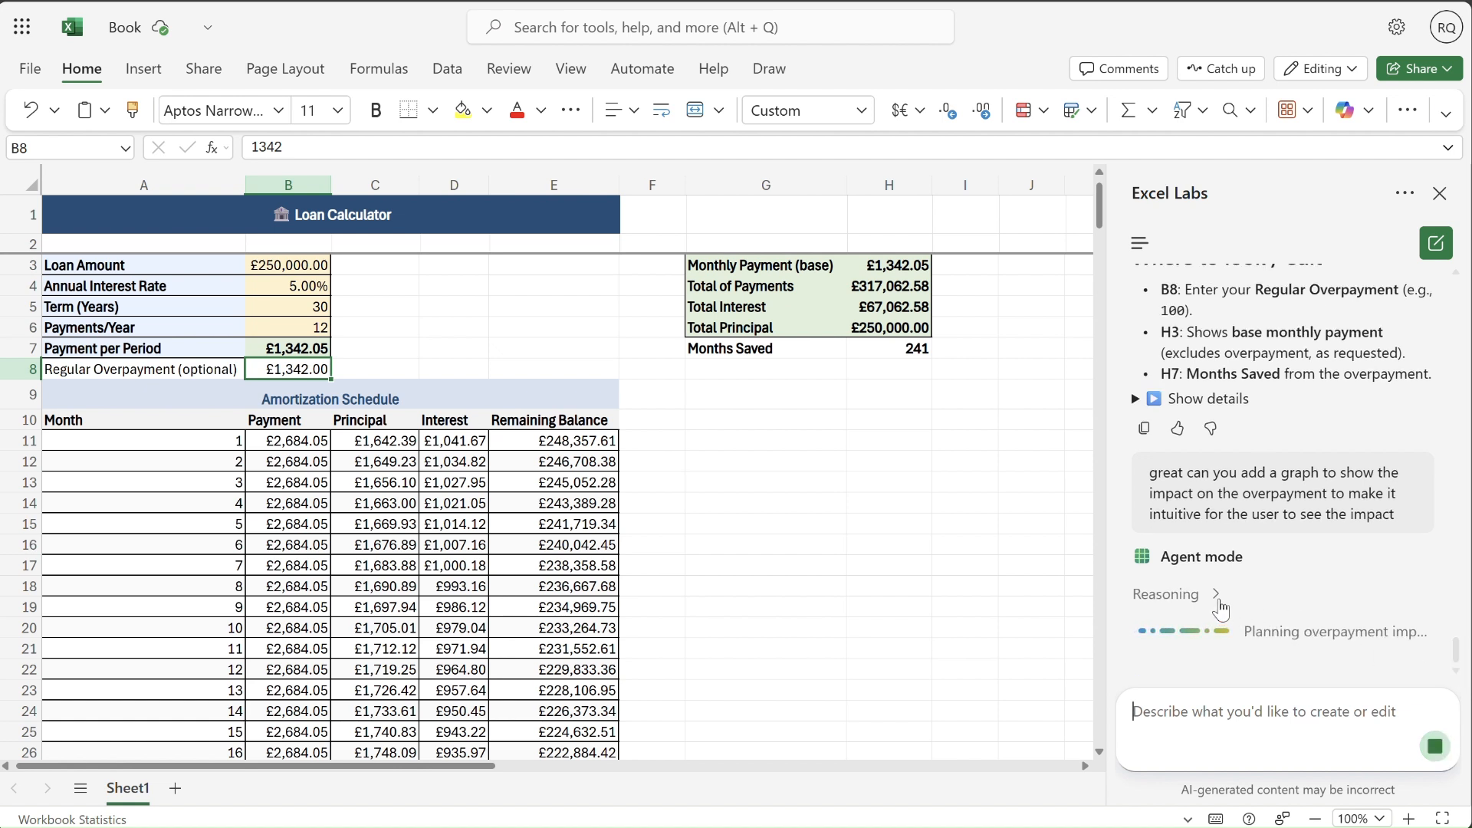
- Examine the agent's reasoning activity on chart data, chart placement, overpayment impact planning and chart setup
click(1217, 601)
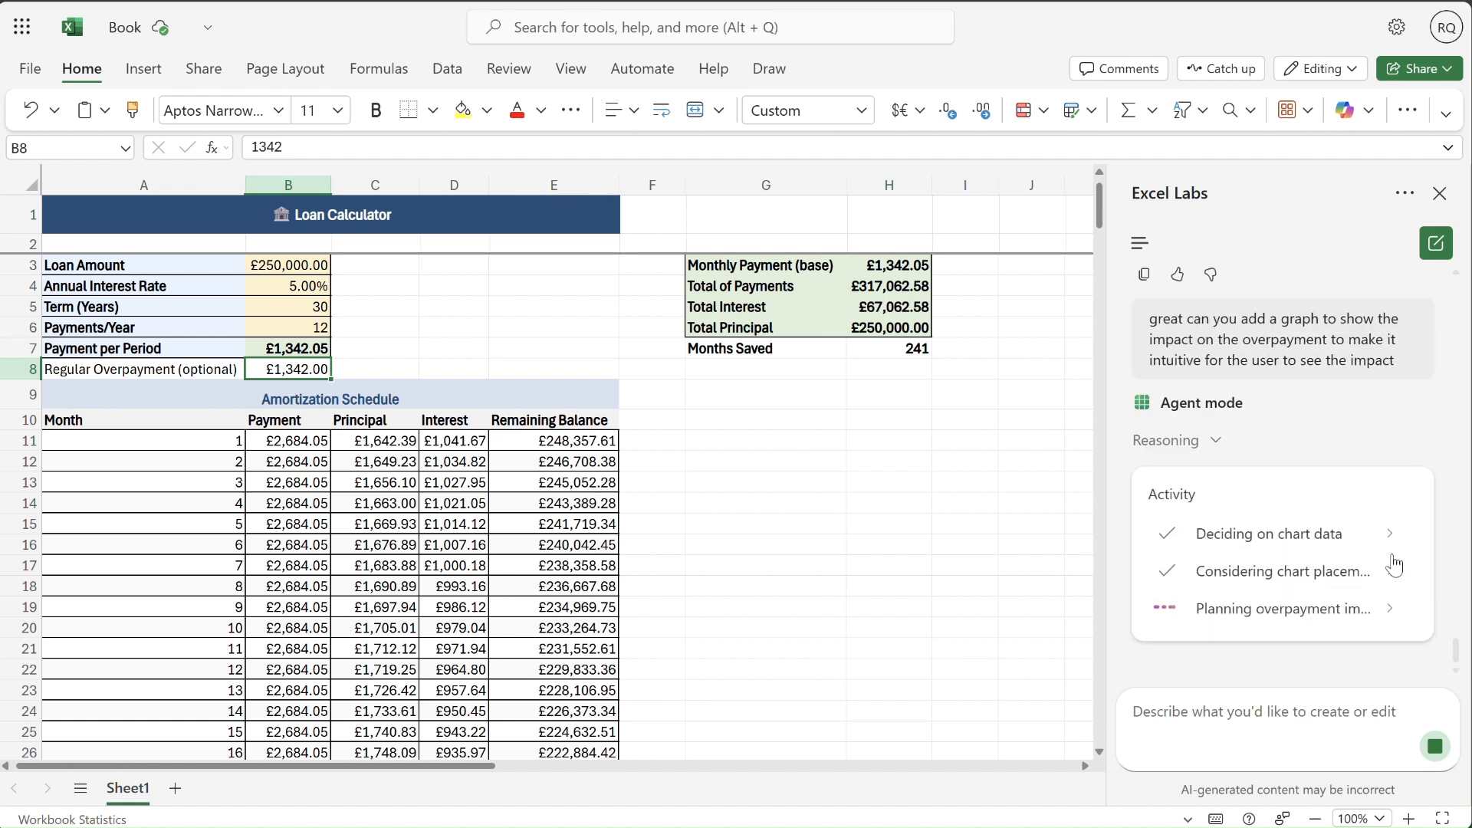
click(1388, 536)
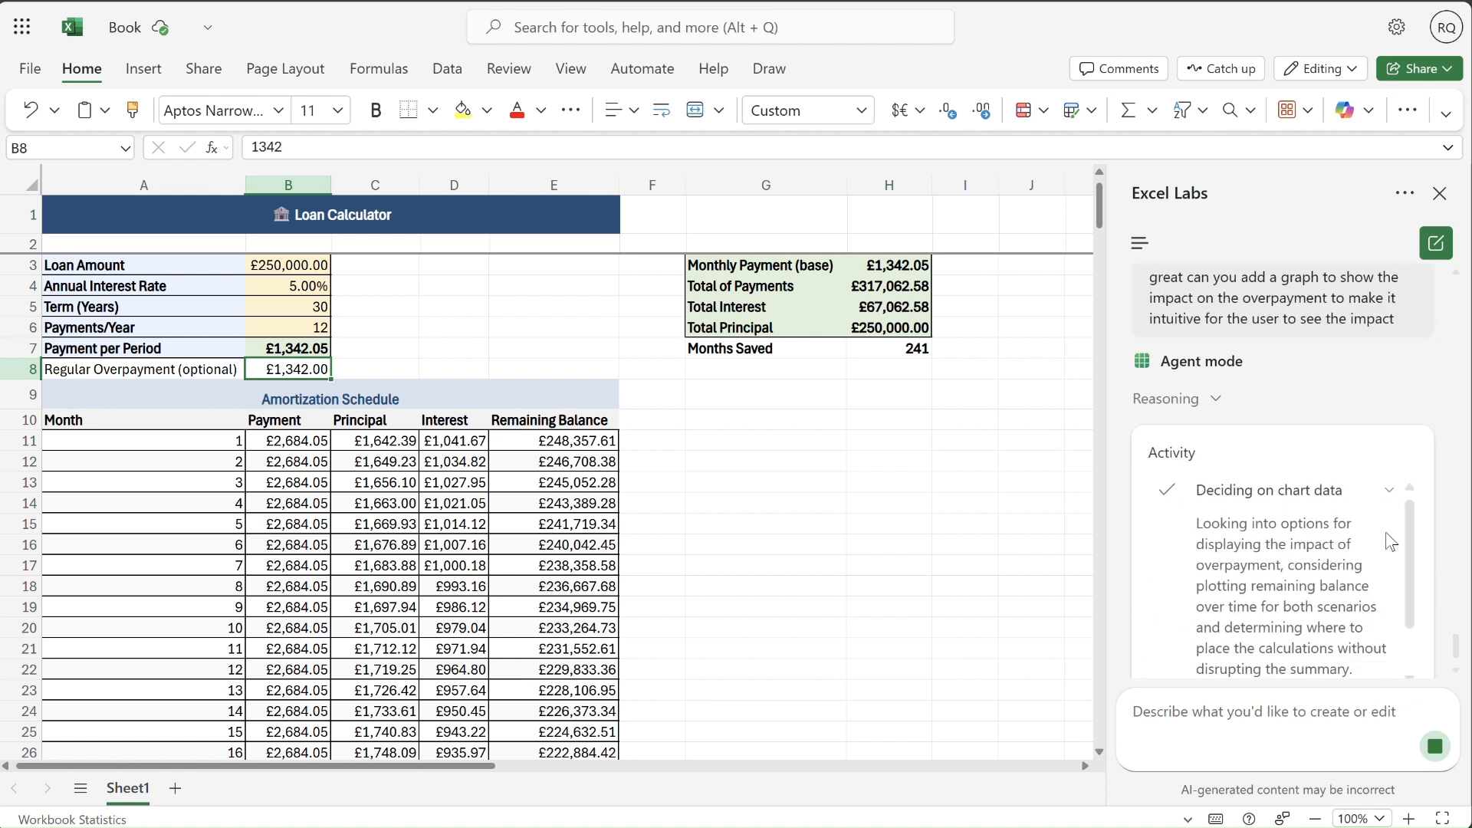
drag(1411, 532, 1416, 582)
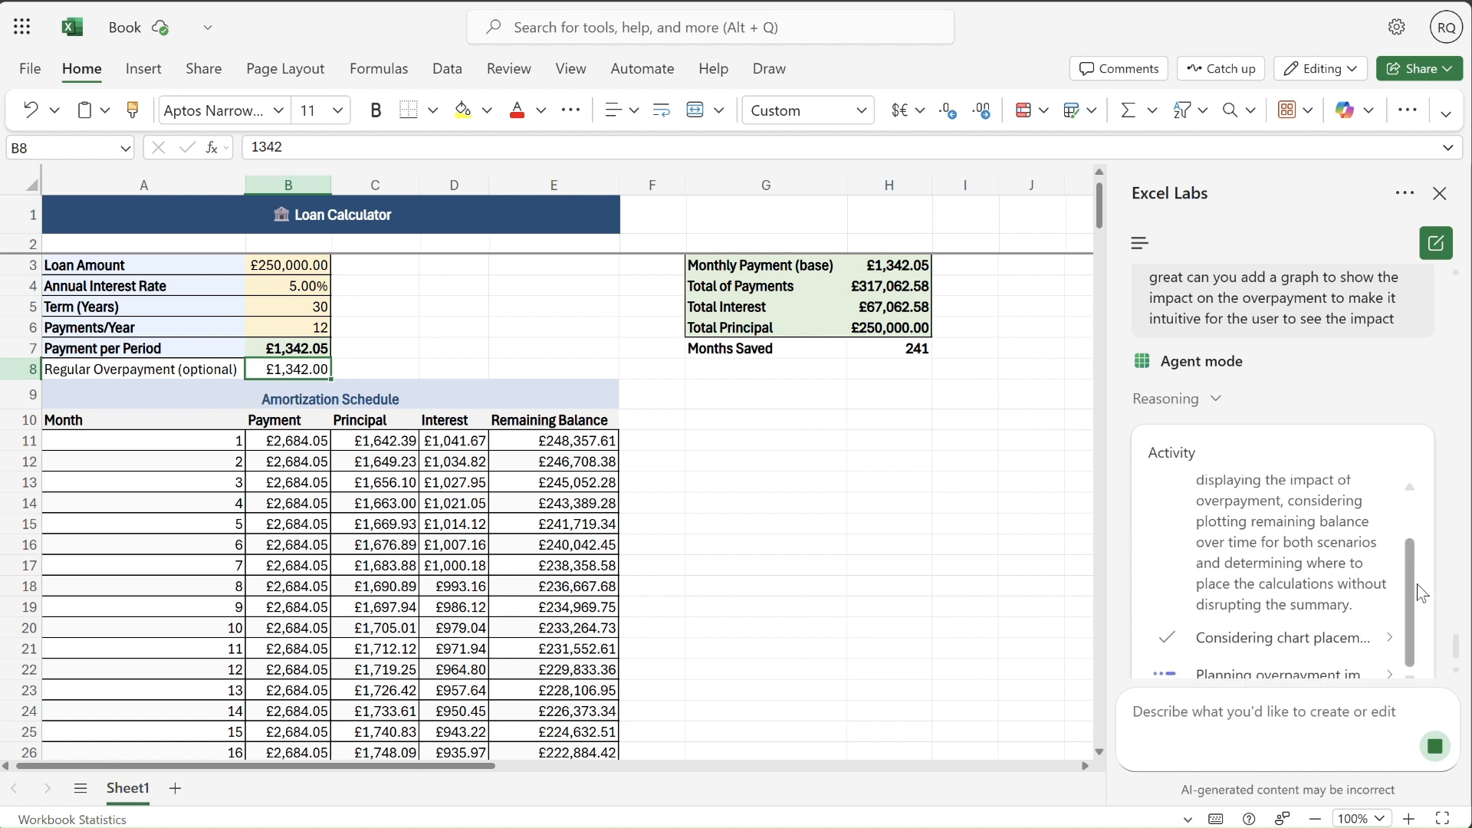
click(1390, 638)
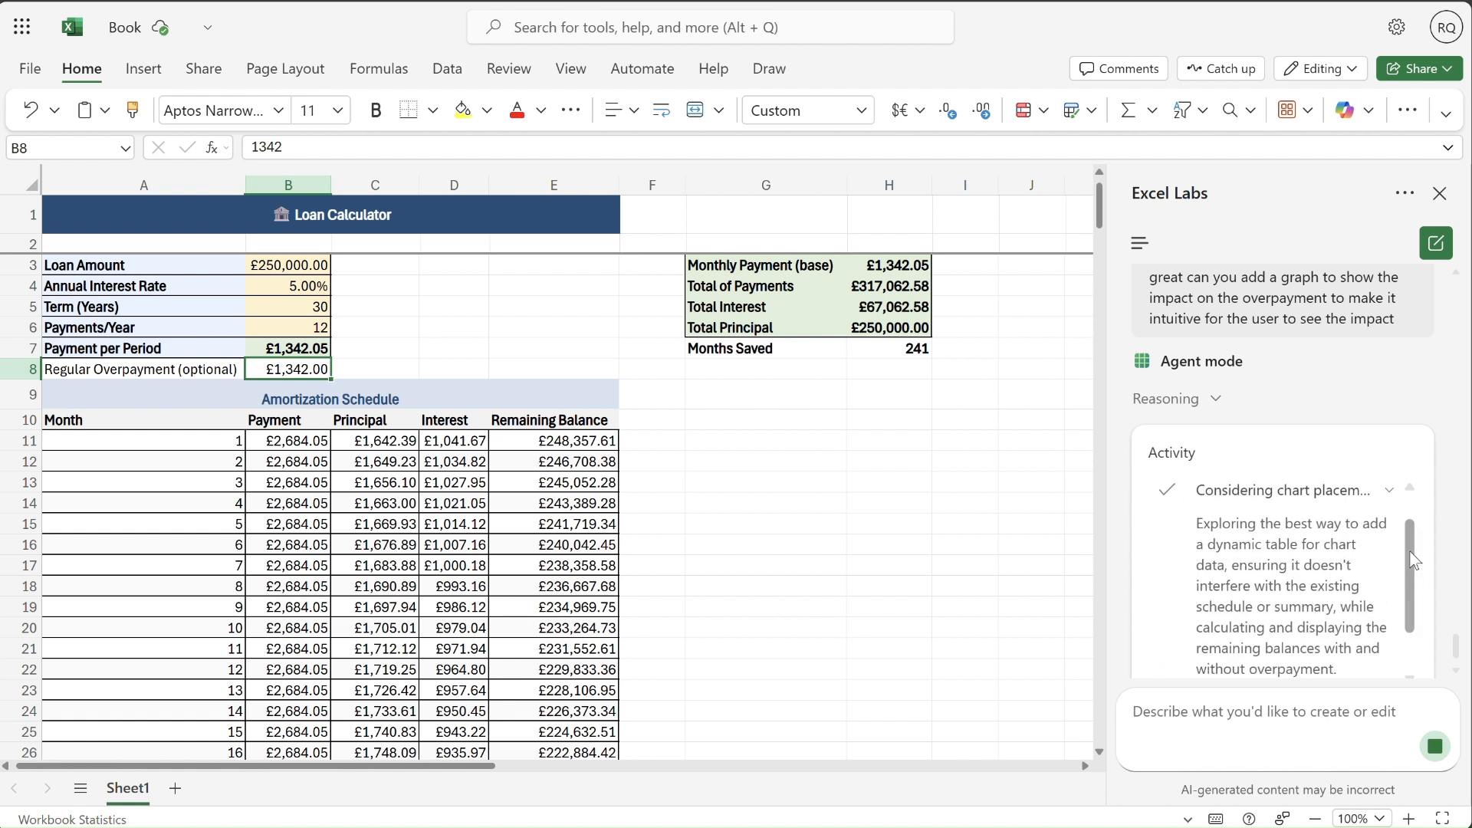
drag(1409, 550, 1414, 589)
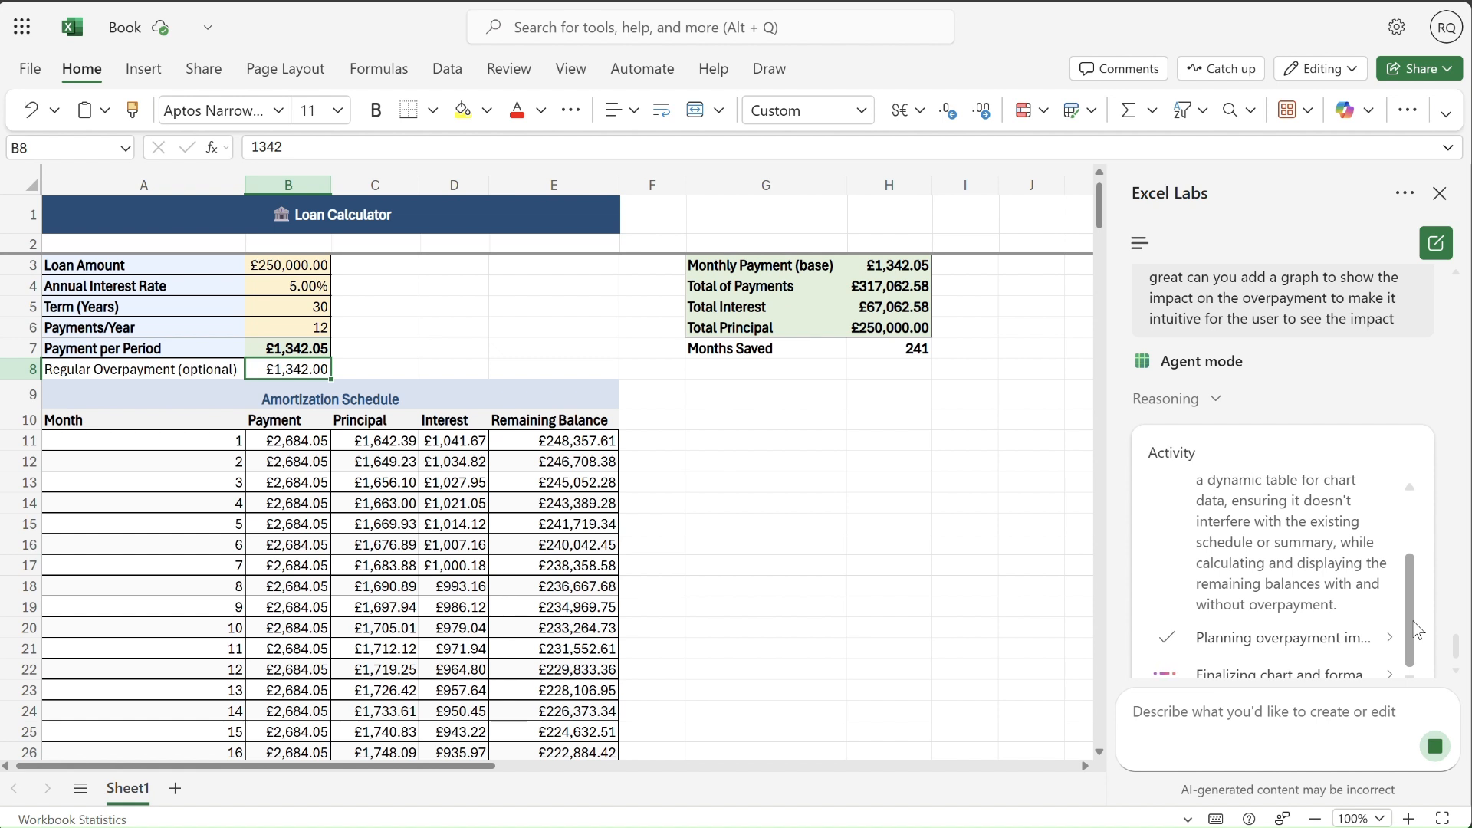
click(1387, 636)
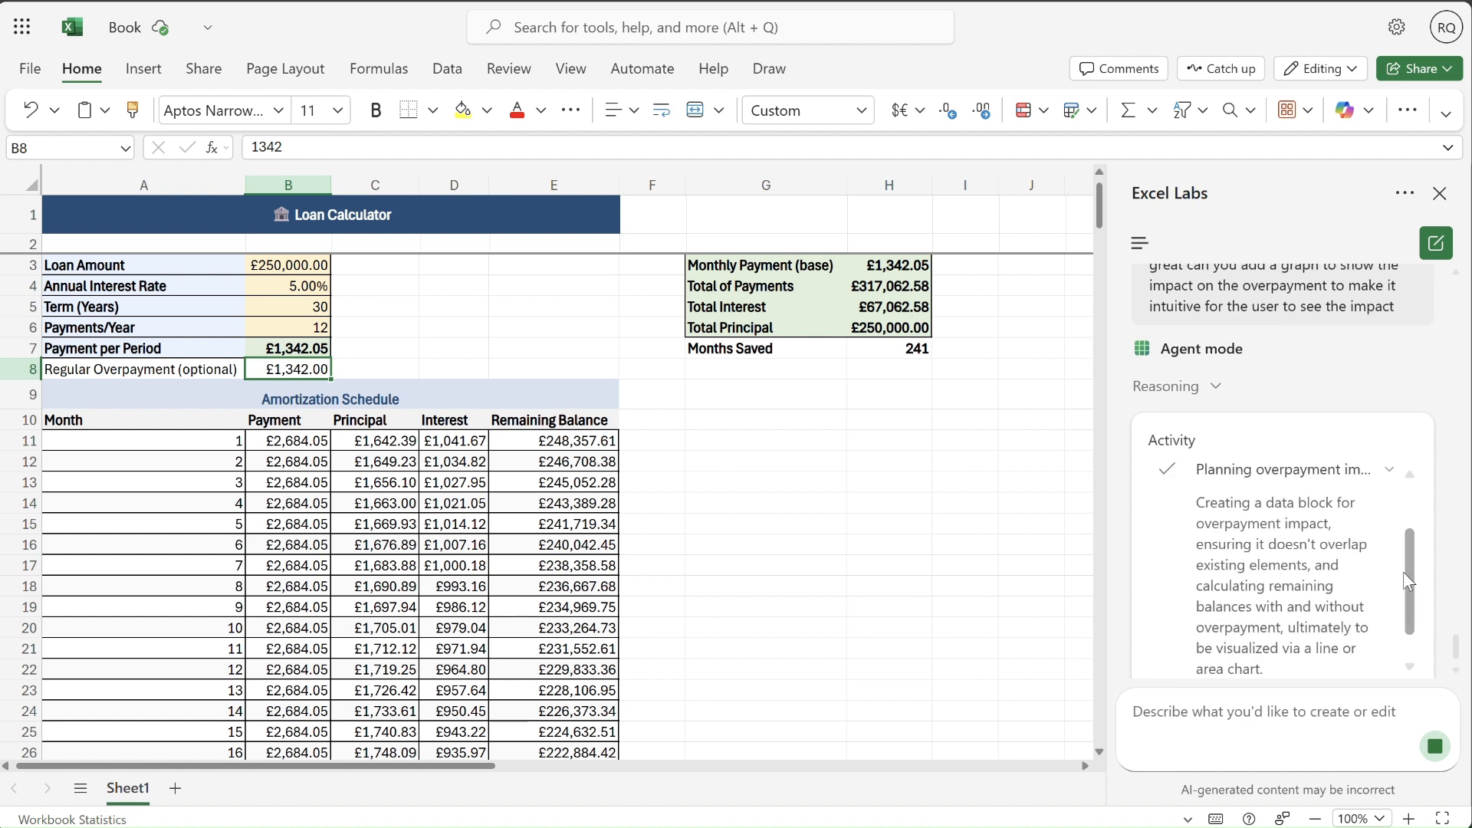
drag(1406, 564, 1408, 573)
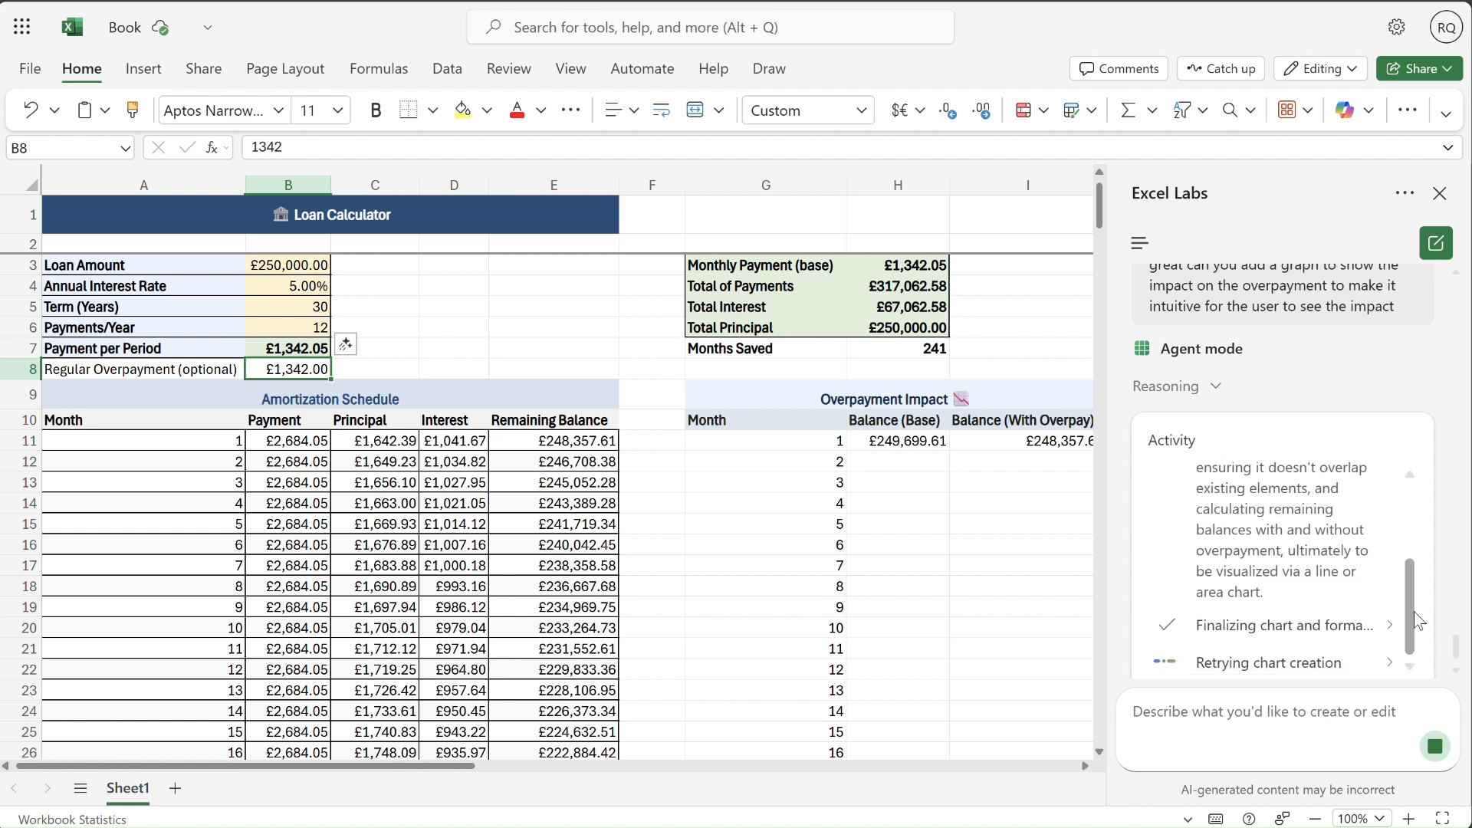
click(1360, 625)
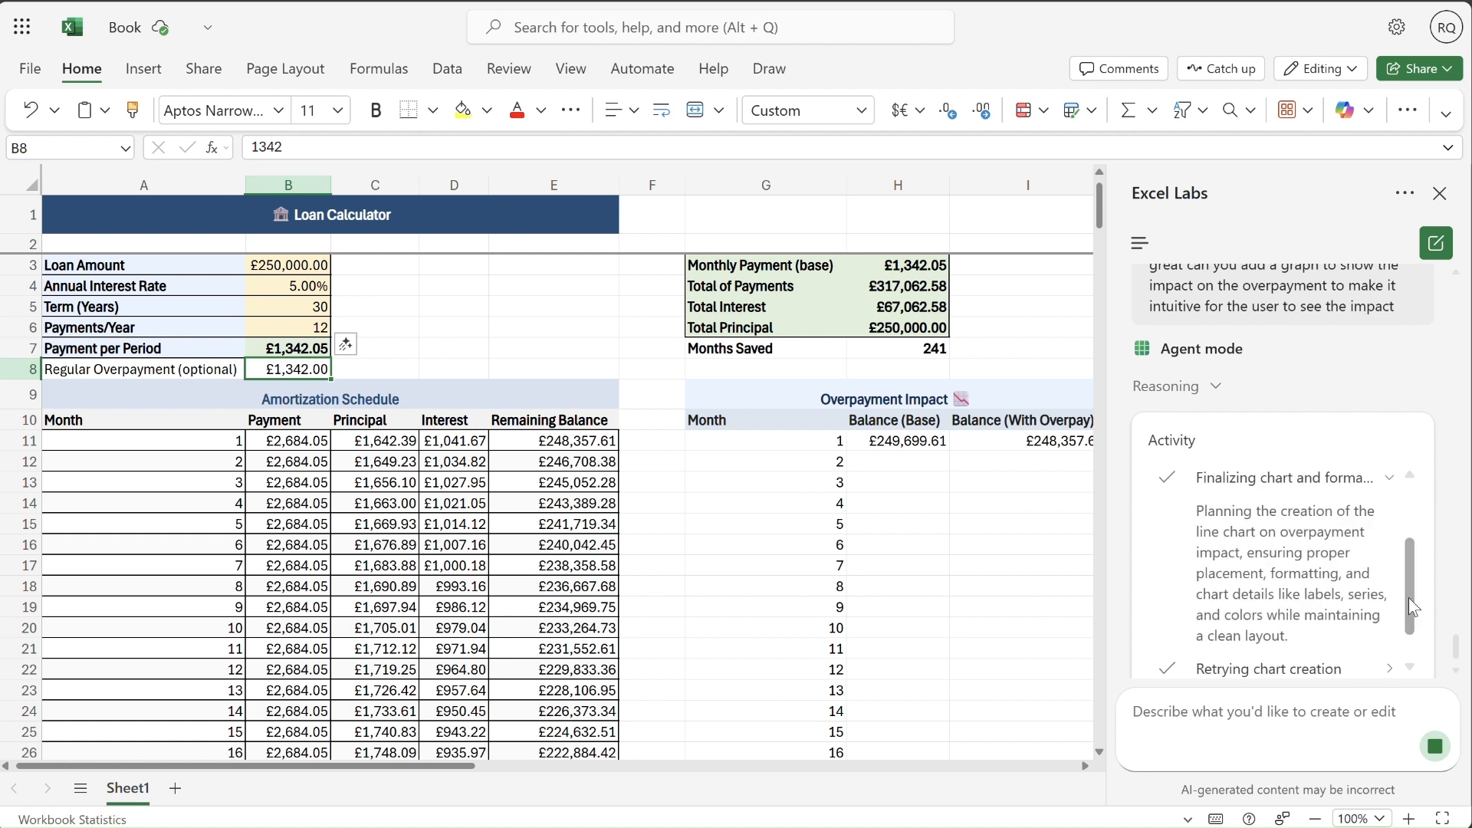
drag(1411, 566, 1409, 594)
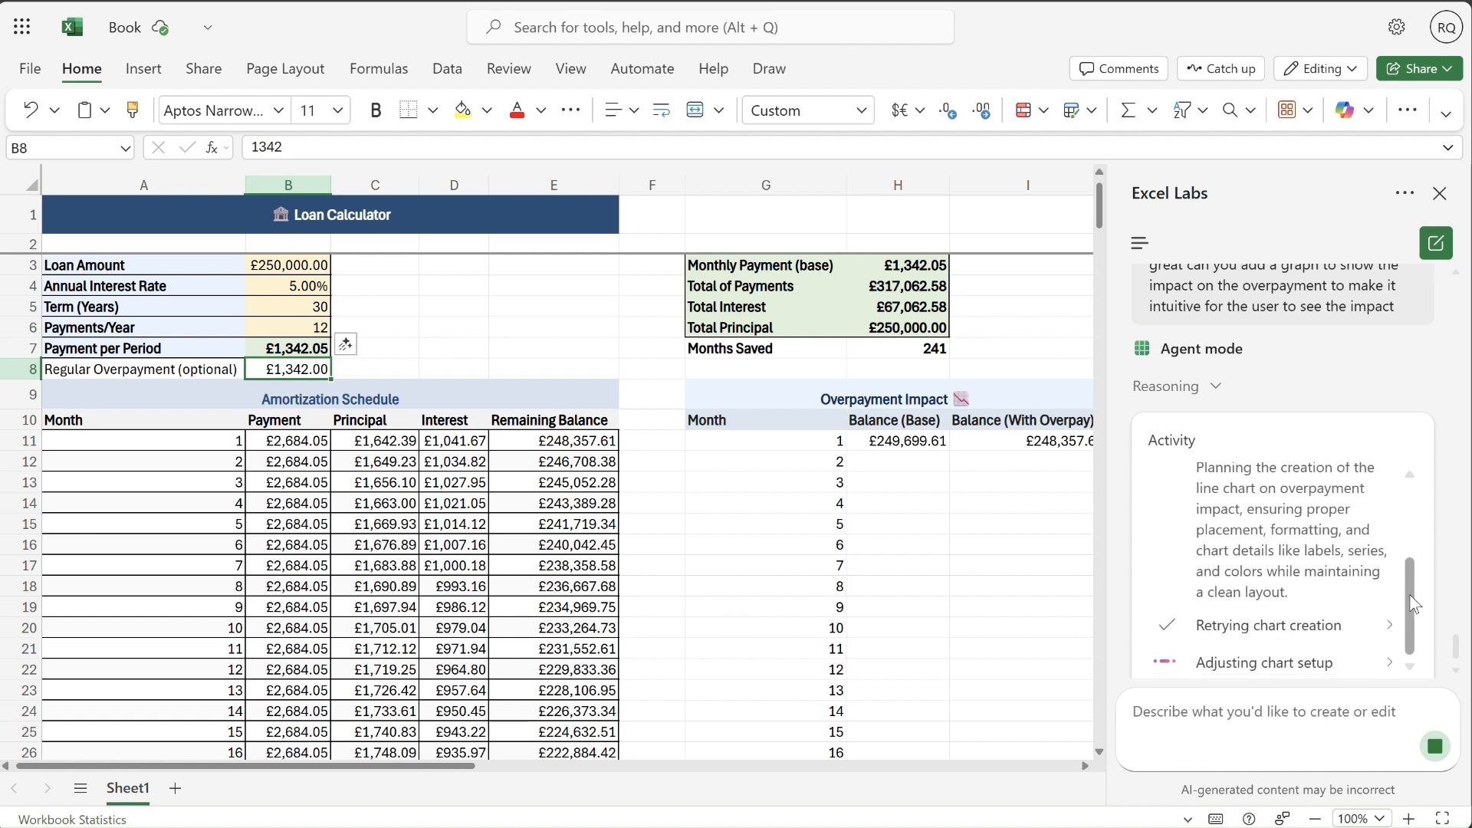
click(1386, 624)
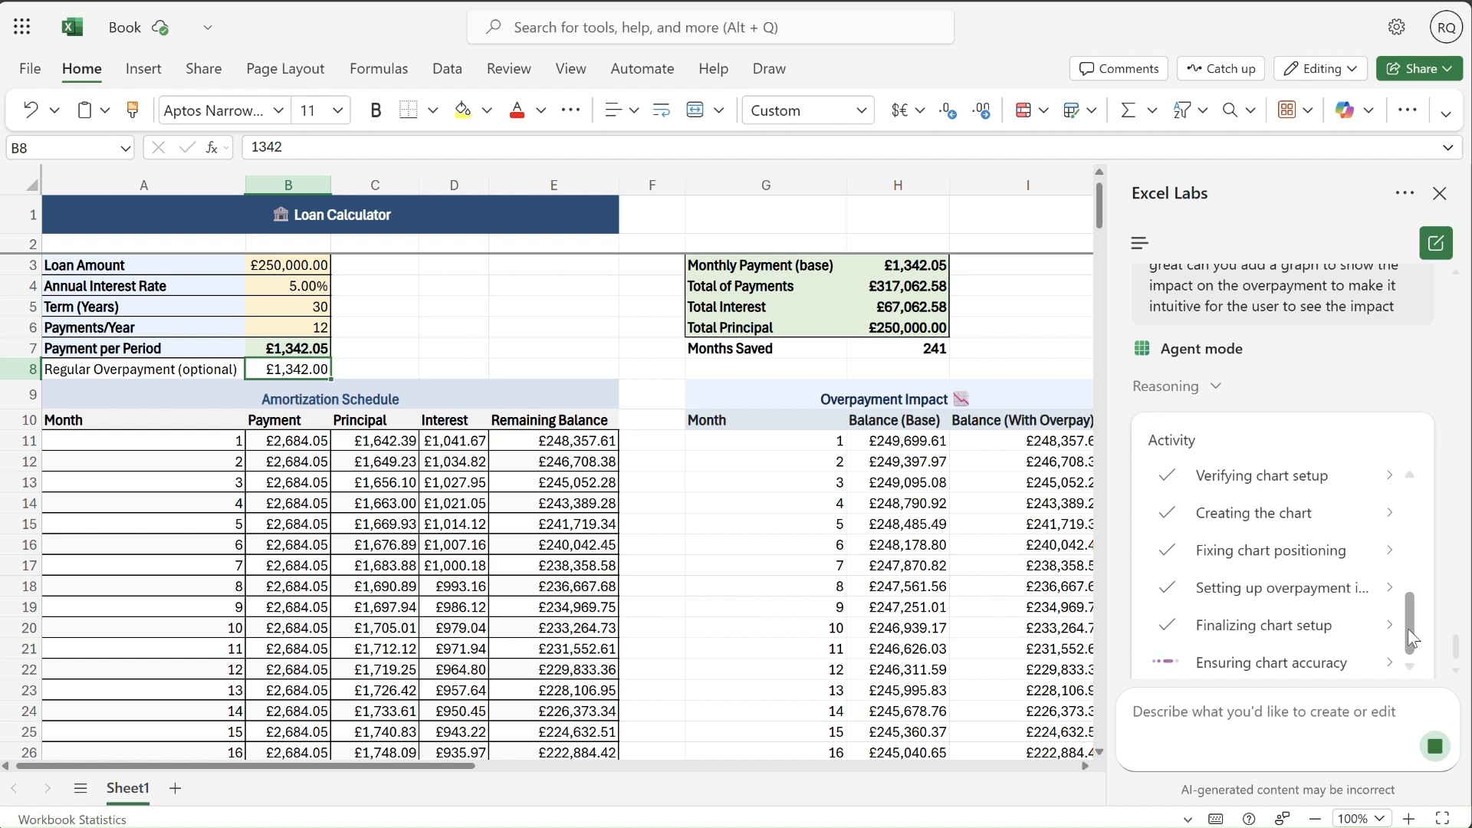
click(1390, 664)
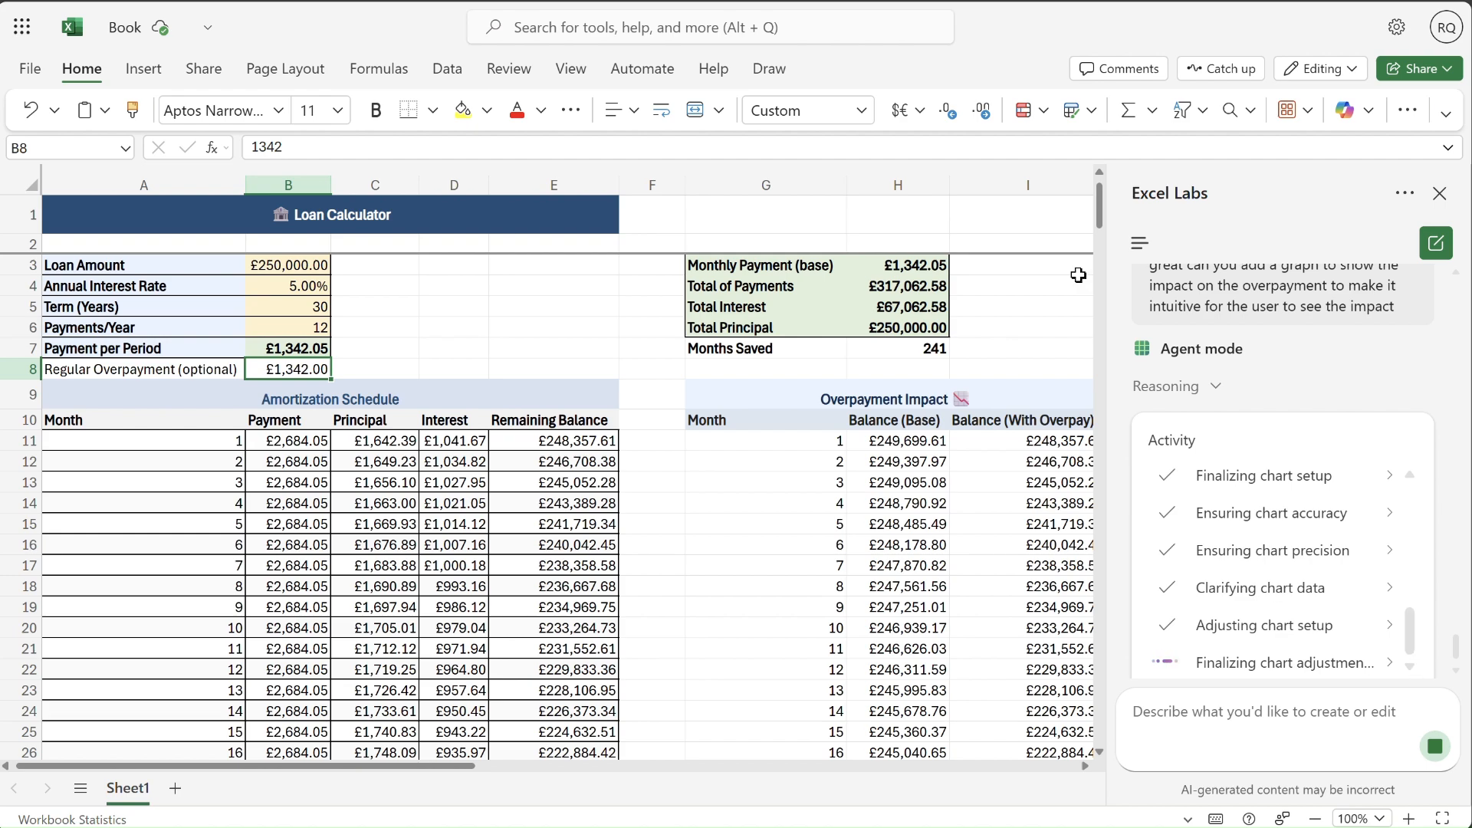
- Inspect the remaining balance line chart on the sheet, and collapse the agent's reasoning to read its summary
drag(1104, 223, 1110, 273)
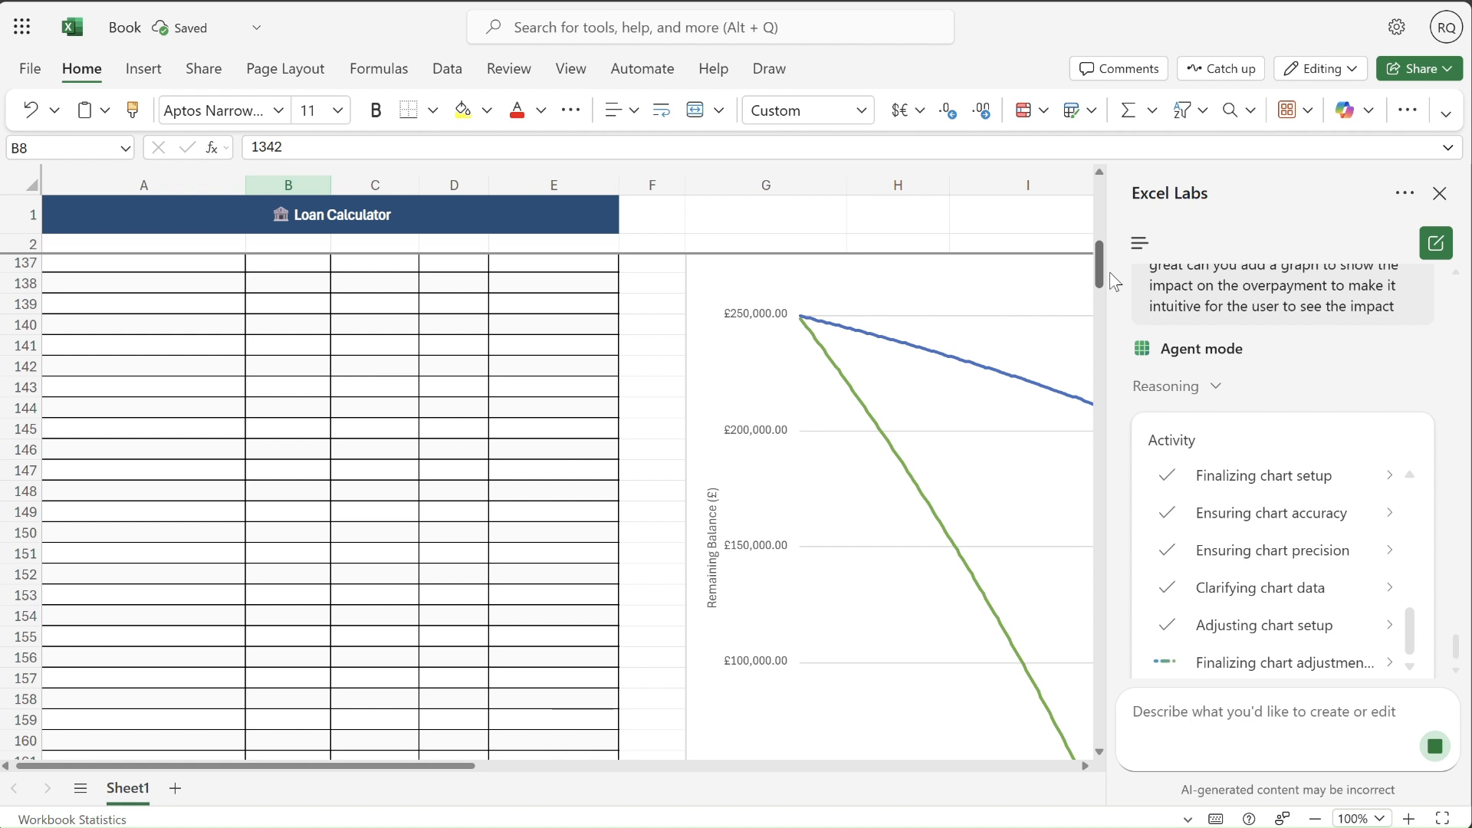
click(1314, 819)
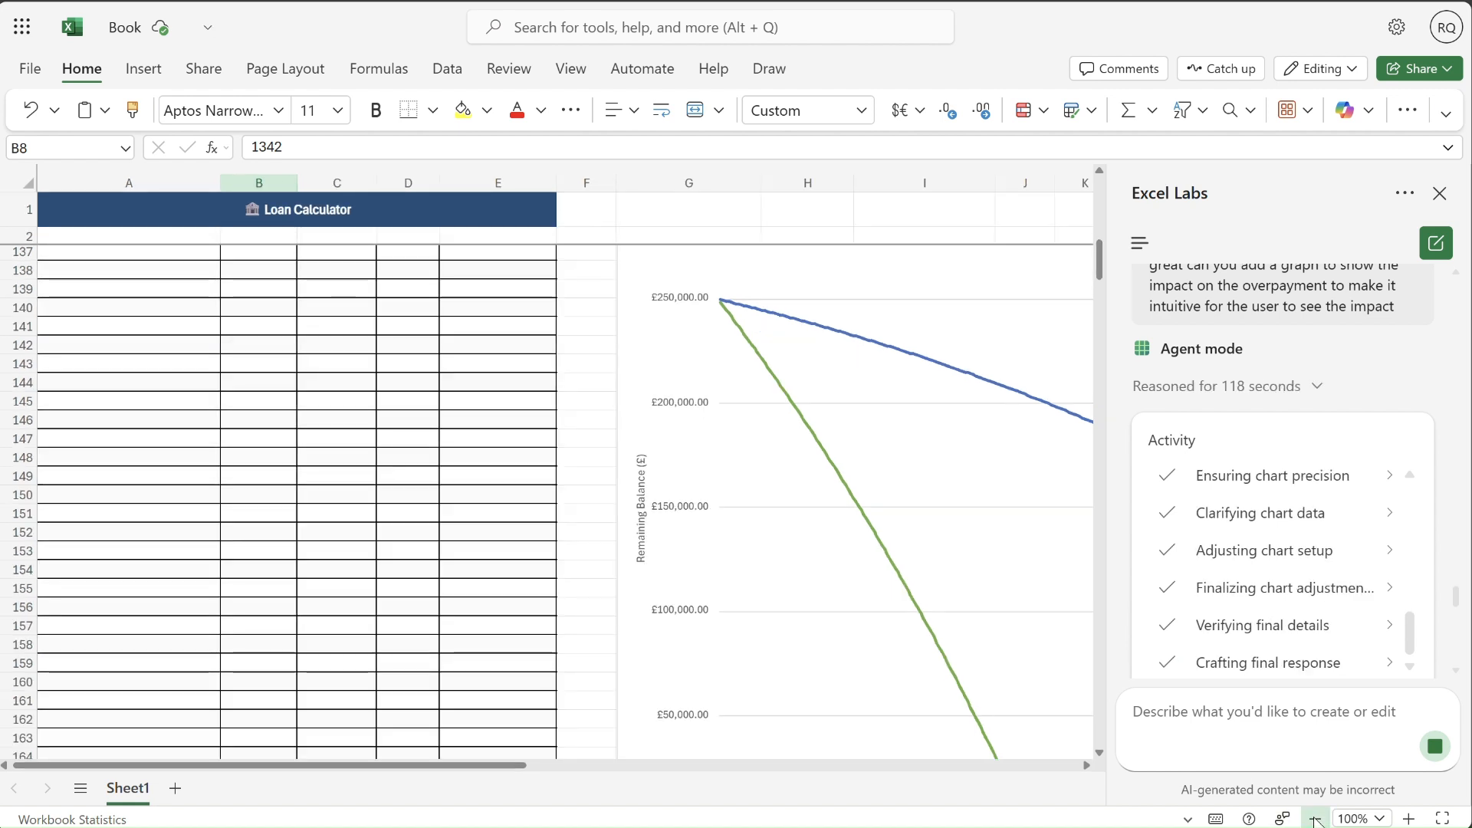
click(1314, 819)
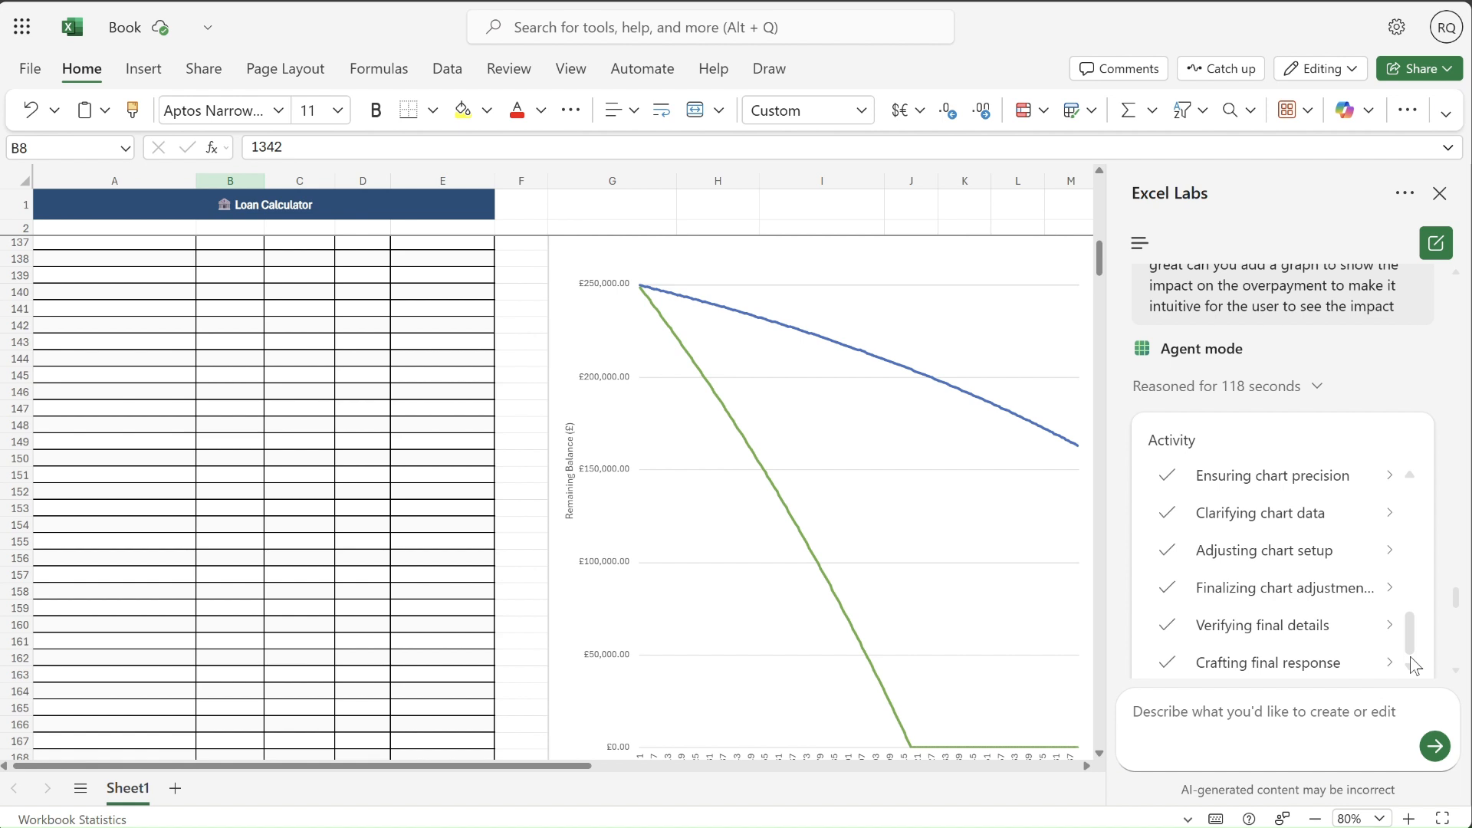
click(1317, 386)
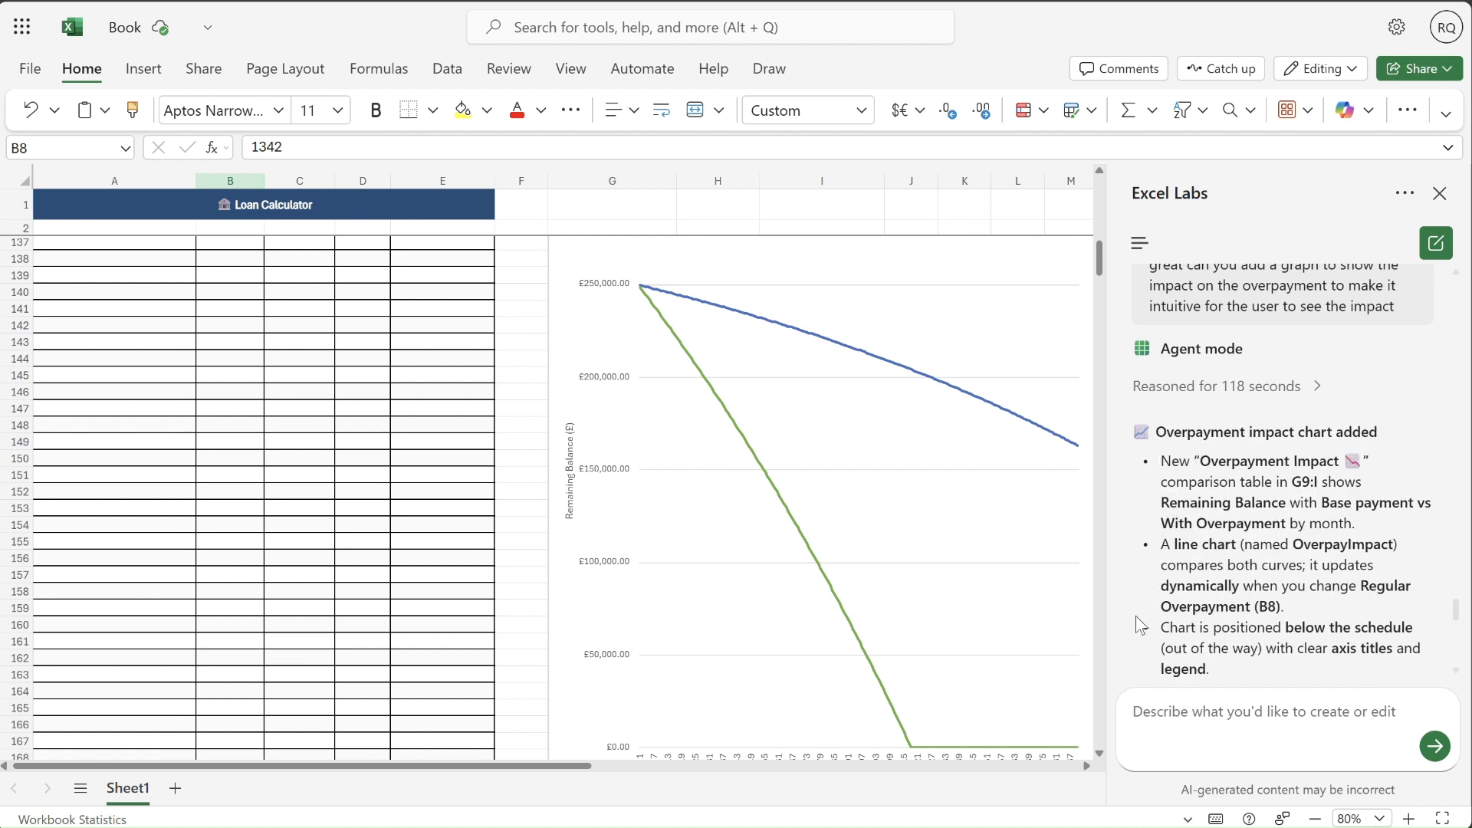
- Select the "Impact of Overpayment on Remaining Balance" chart and check which commands it offers, without choosing one
mouse_move(1098, 269)
mouse_down()
mouse_move(1100, 312)
mouse_move(1101, 259)
mouse_up()
click(939, 522)
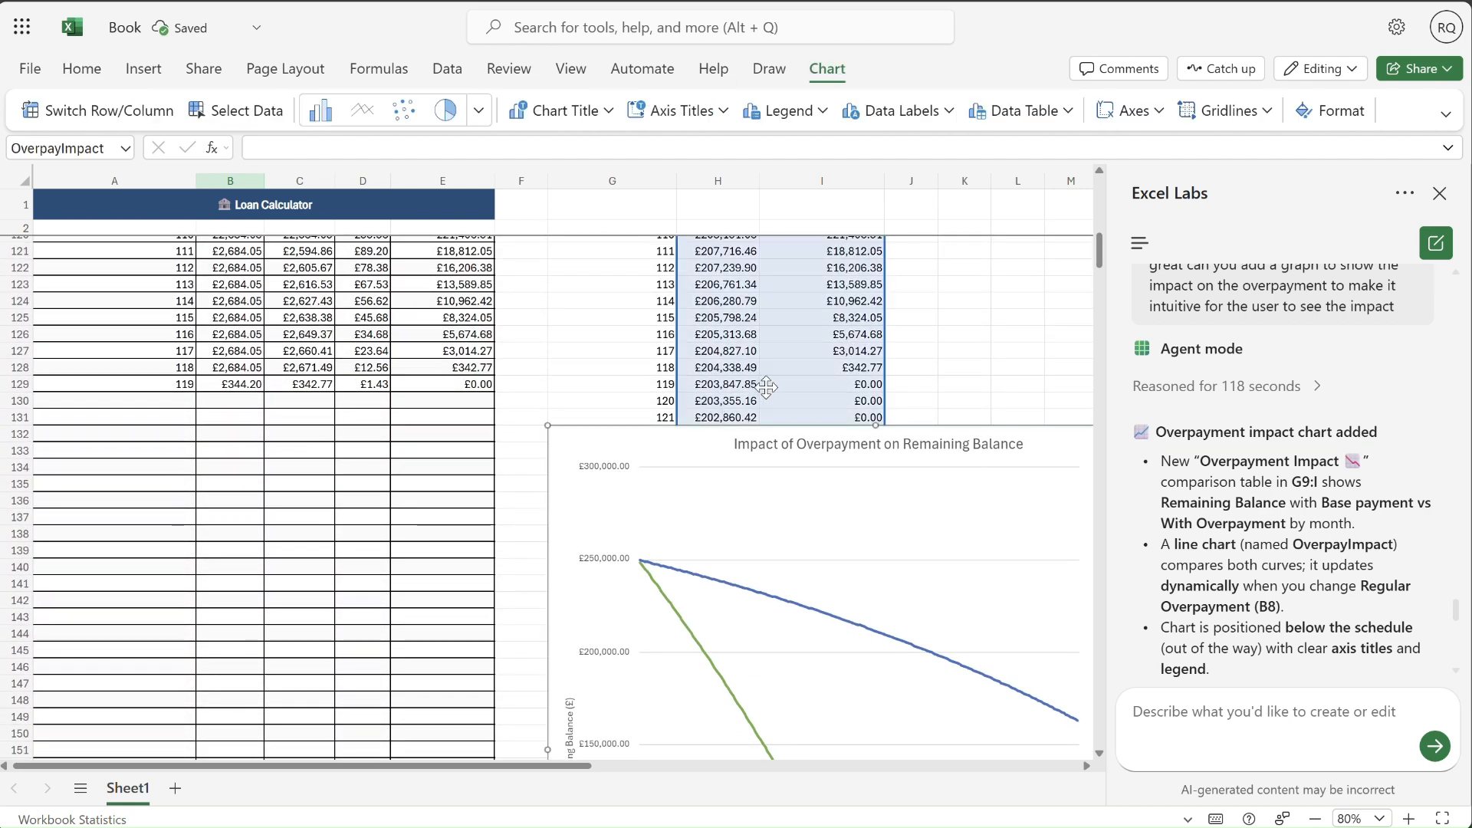
right_click(940, 457)
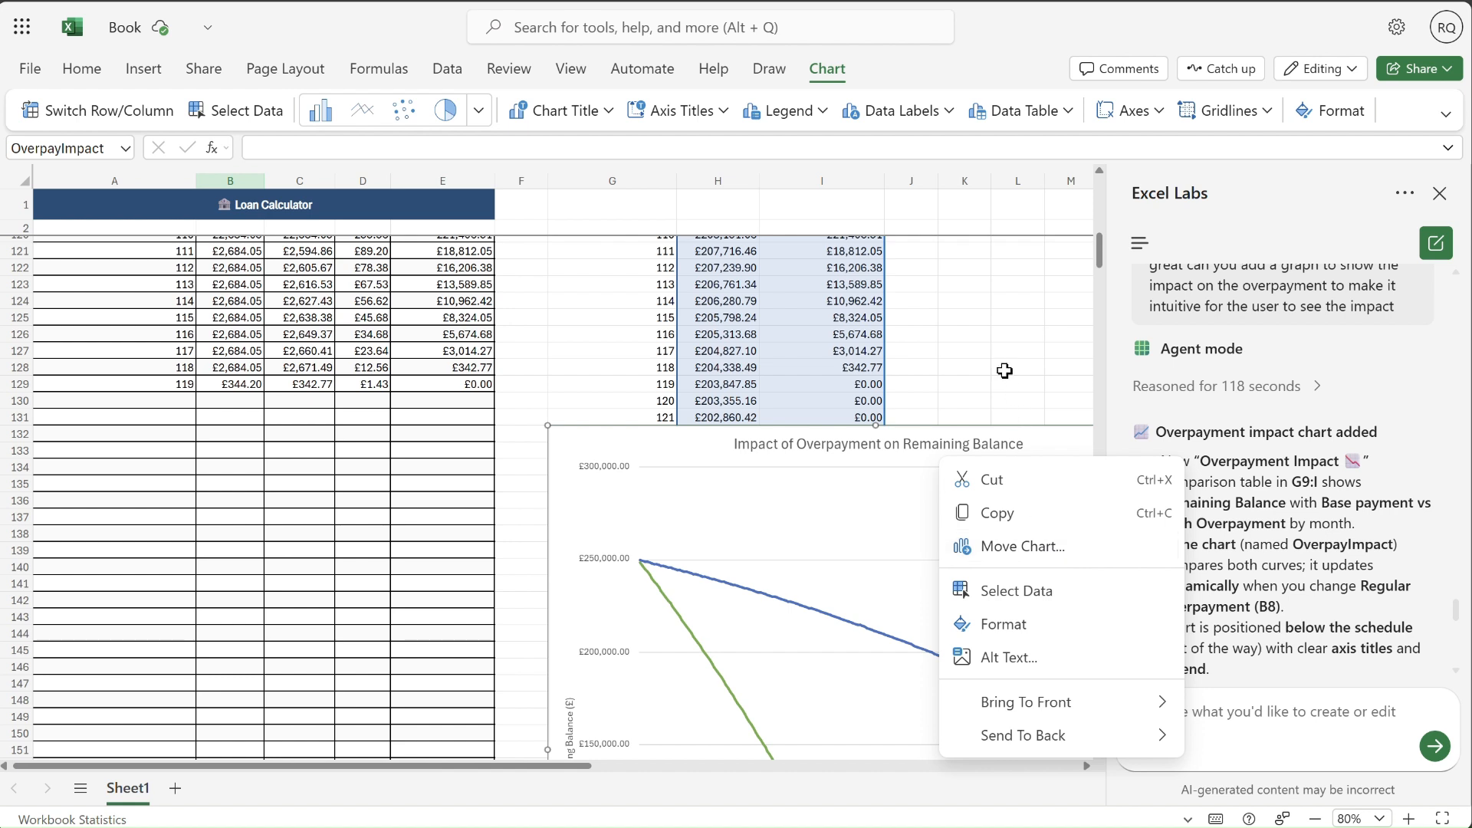
key(Escape)
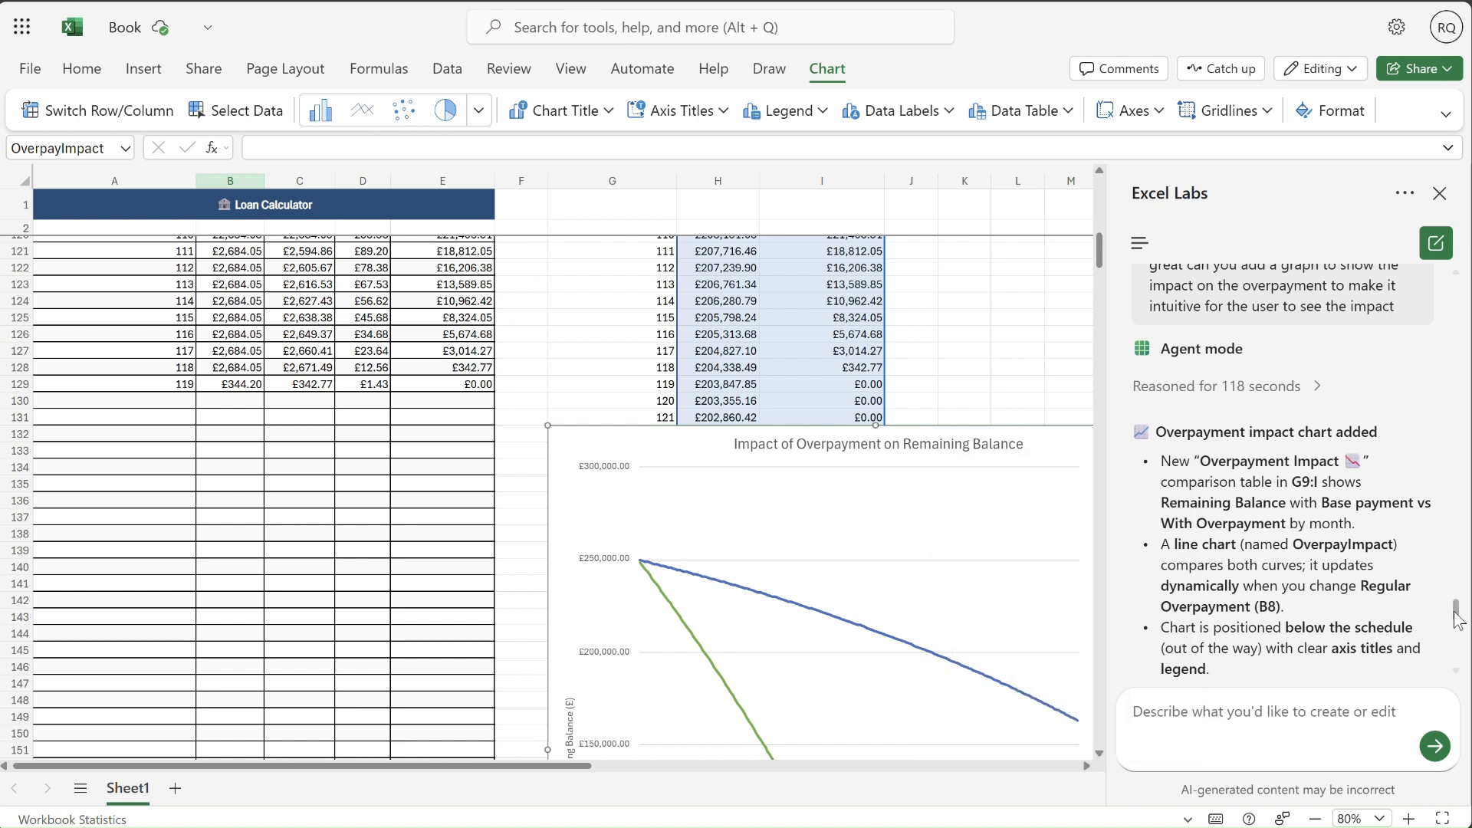
- Read the rest of the agent's overpayment chart summary, expand its details section, and return to the start of the conversation
drag(1455, 610, 1461, 658)
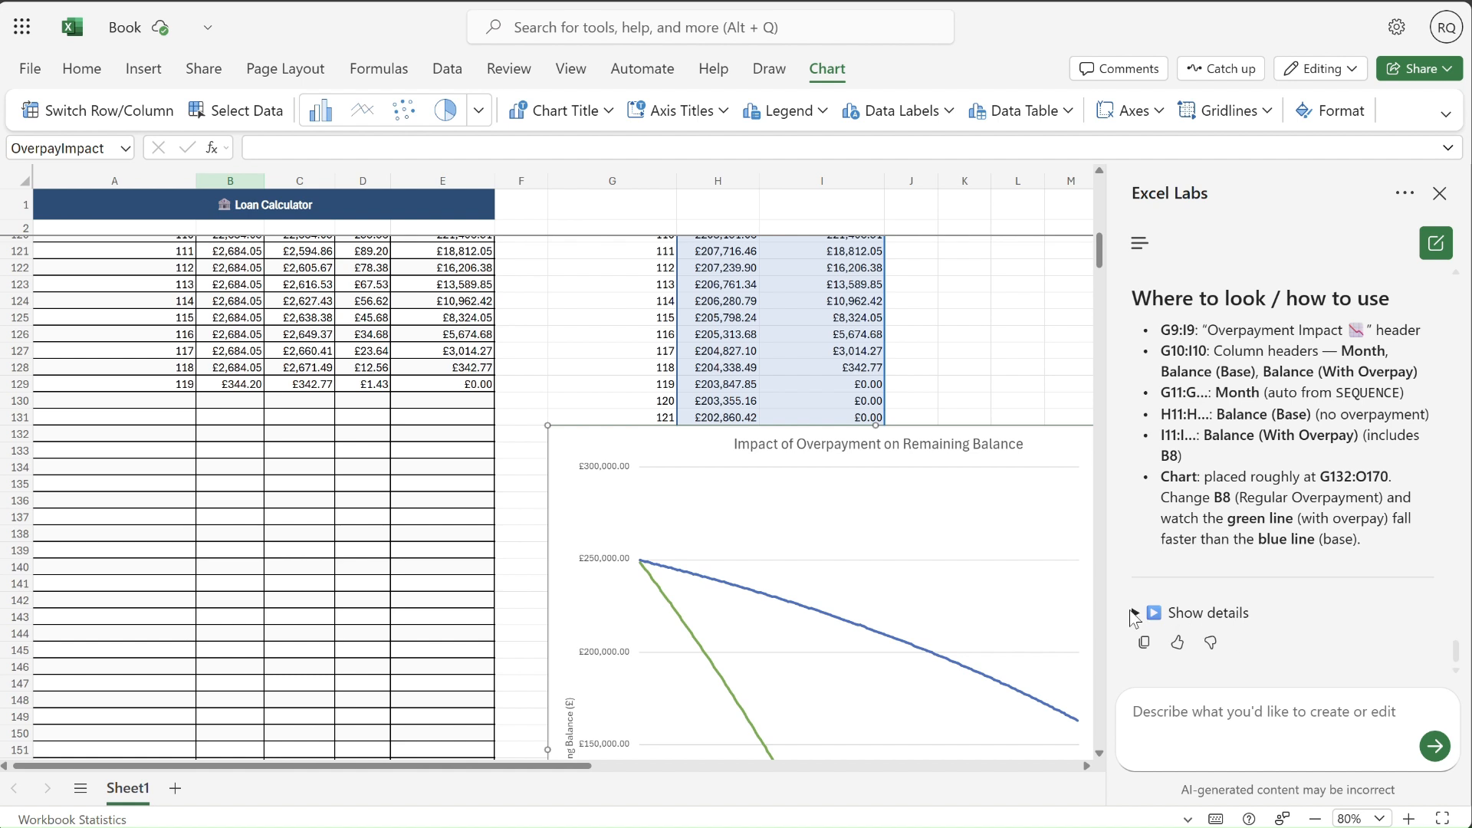
click(1136, 613)
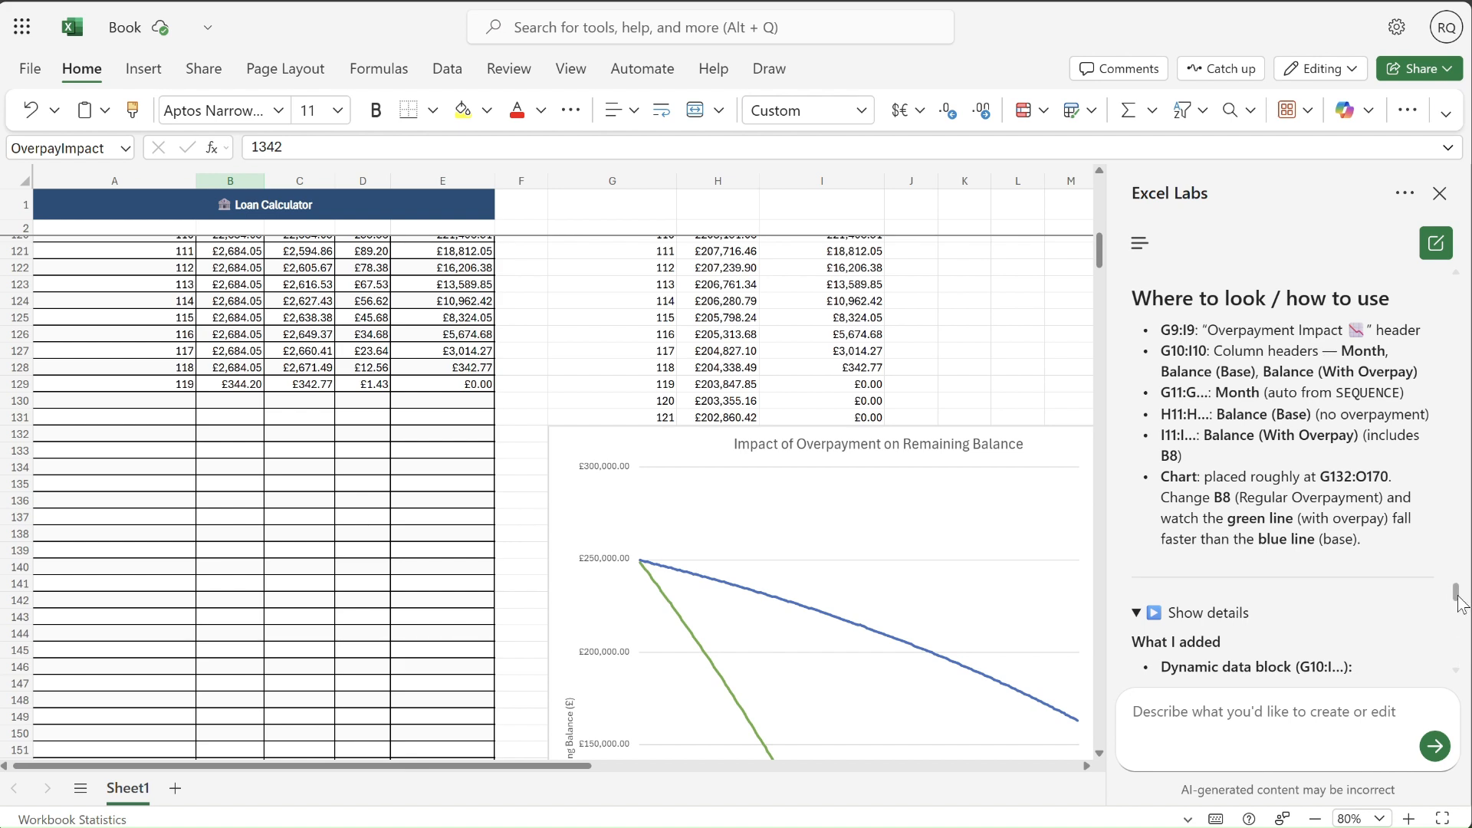
drag(1455, 593, 1458, 291)
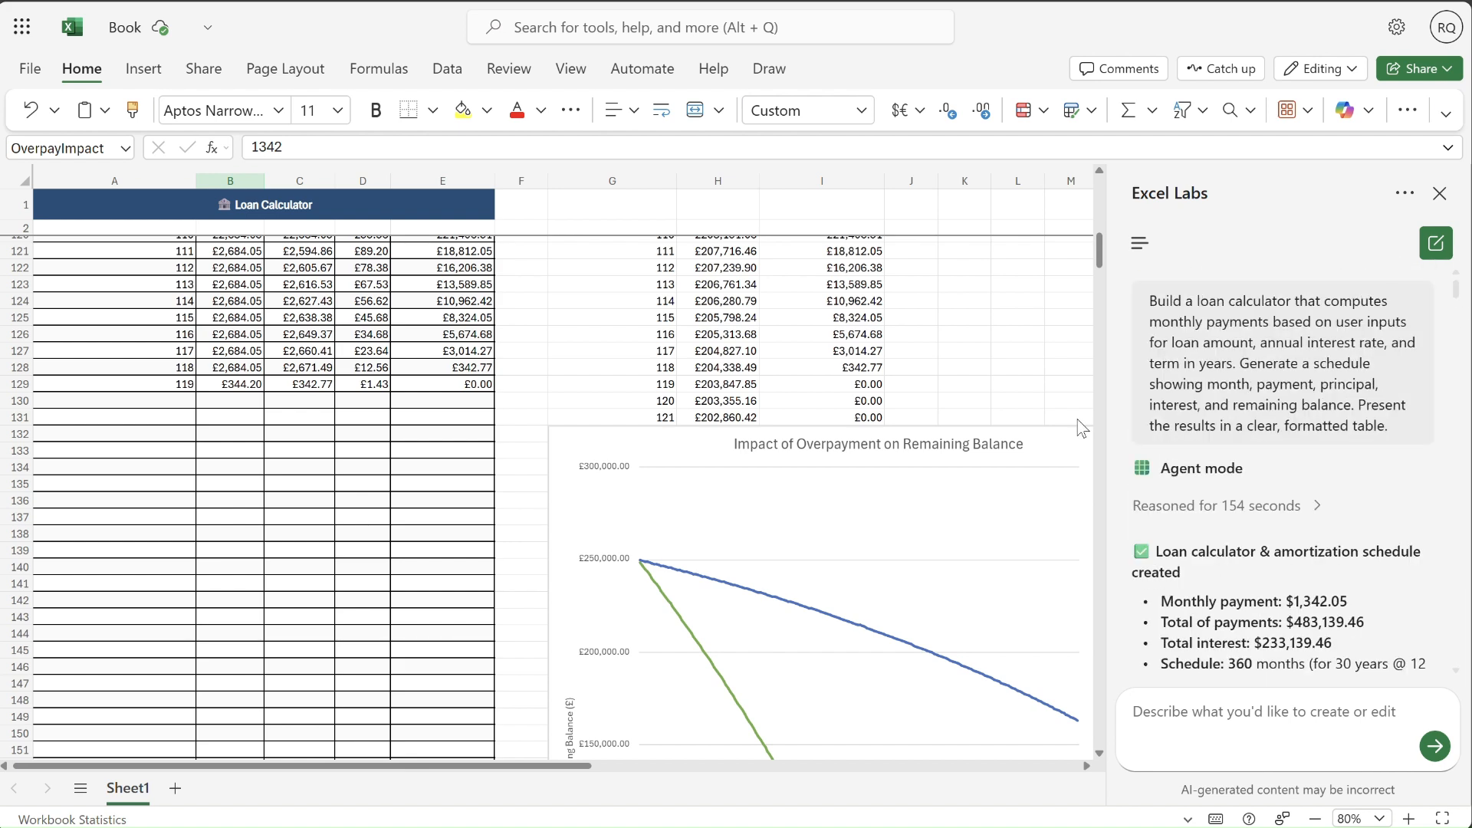
- Set the Regular Overpayment to £500 and examine its effect on the remaining balance chart, including the month axis and legend
drag(1098, 260, 1089, 167)
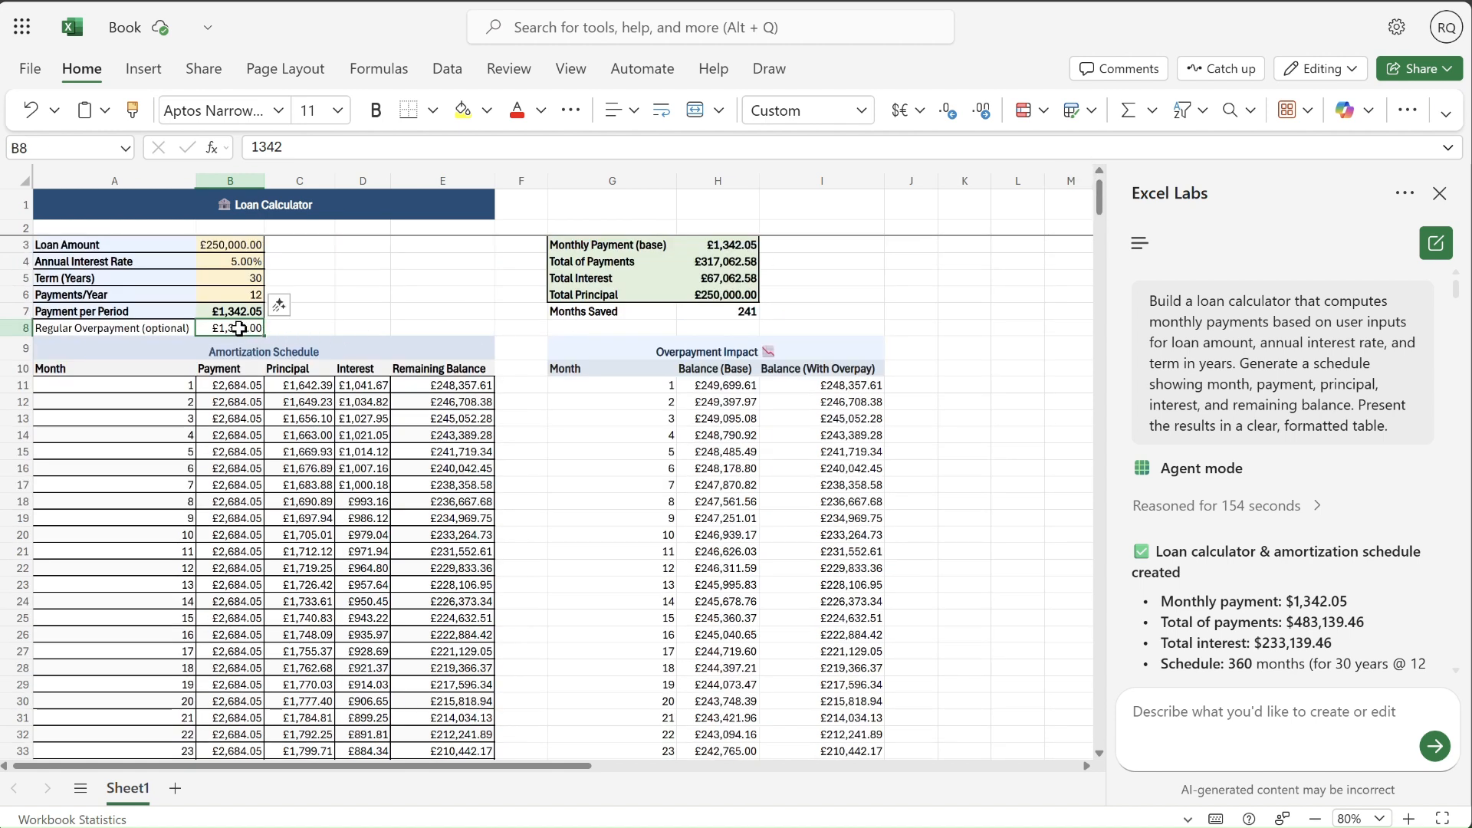
text(500)
key(Return)
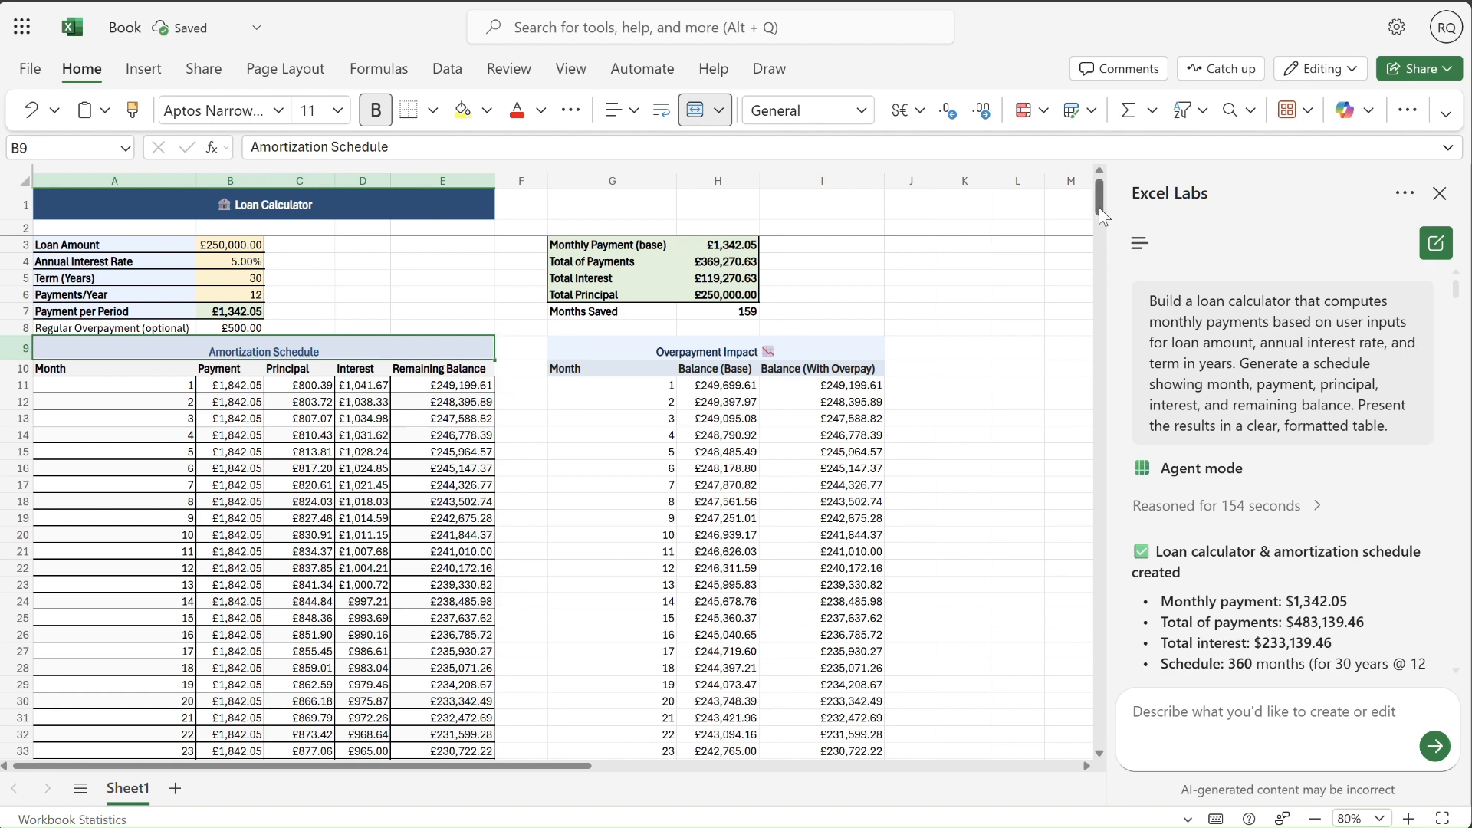
drag(1098, 207, 1104, 270)
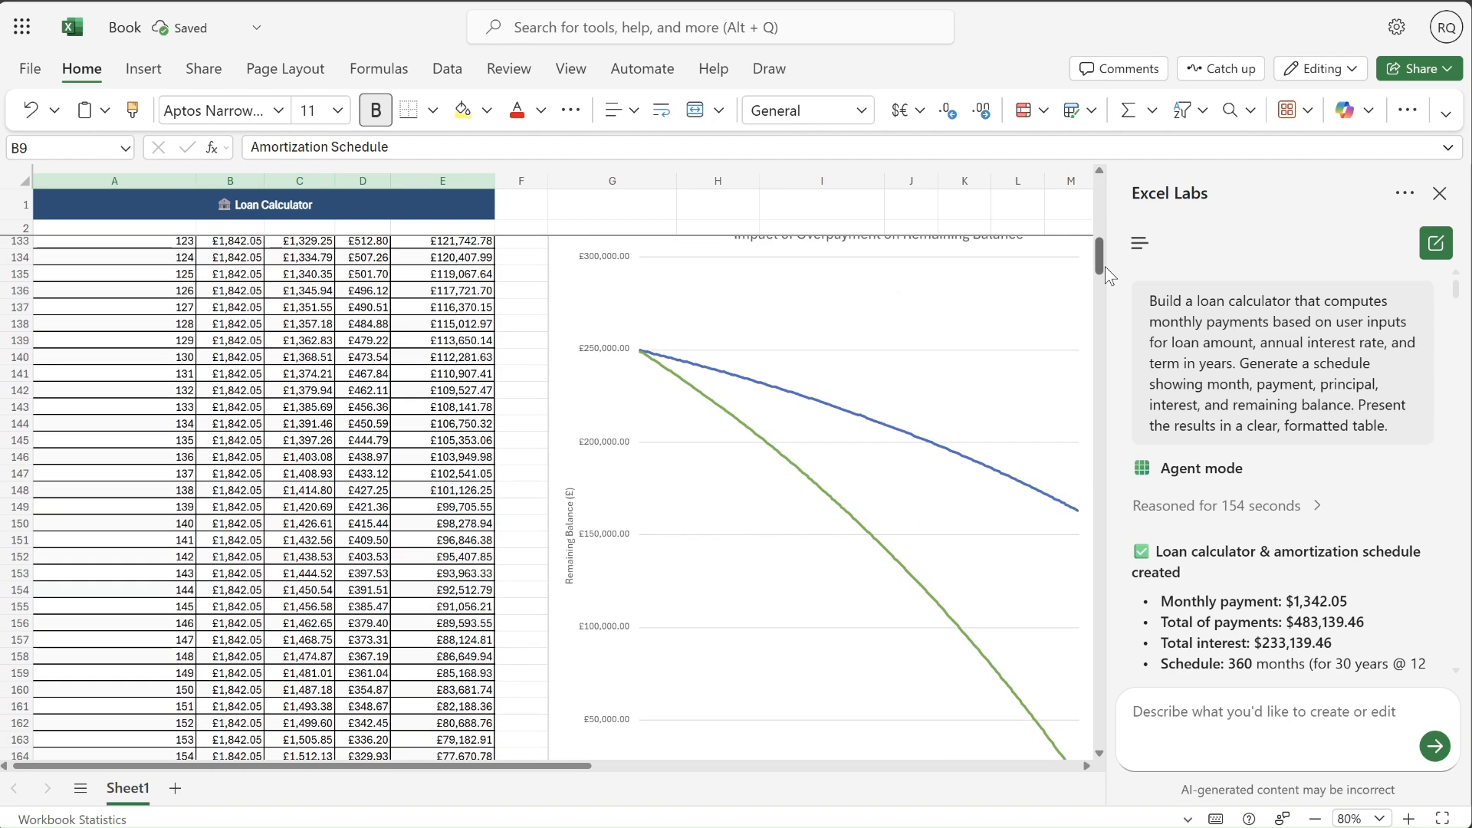
scroll(1106, 268, down, 6)
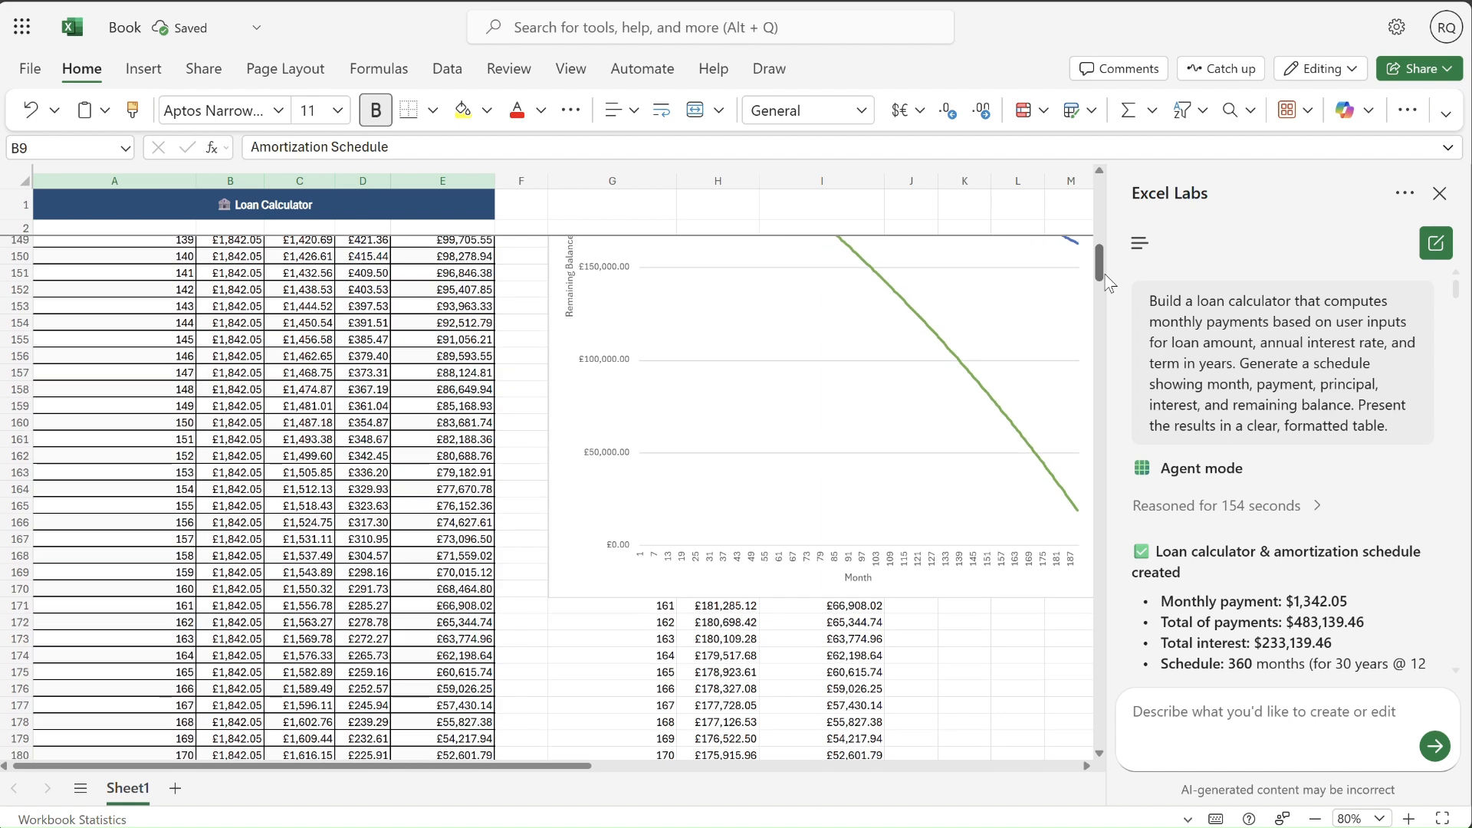
drag(559, 769, 670, 767)
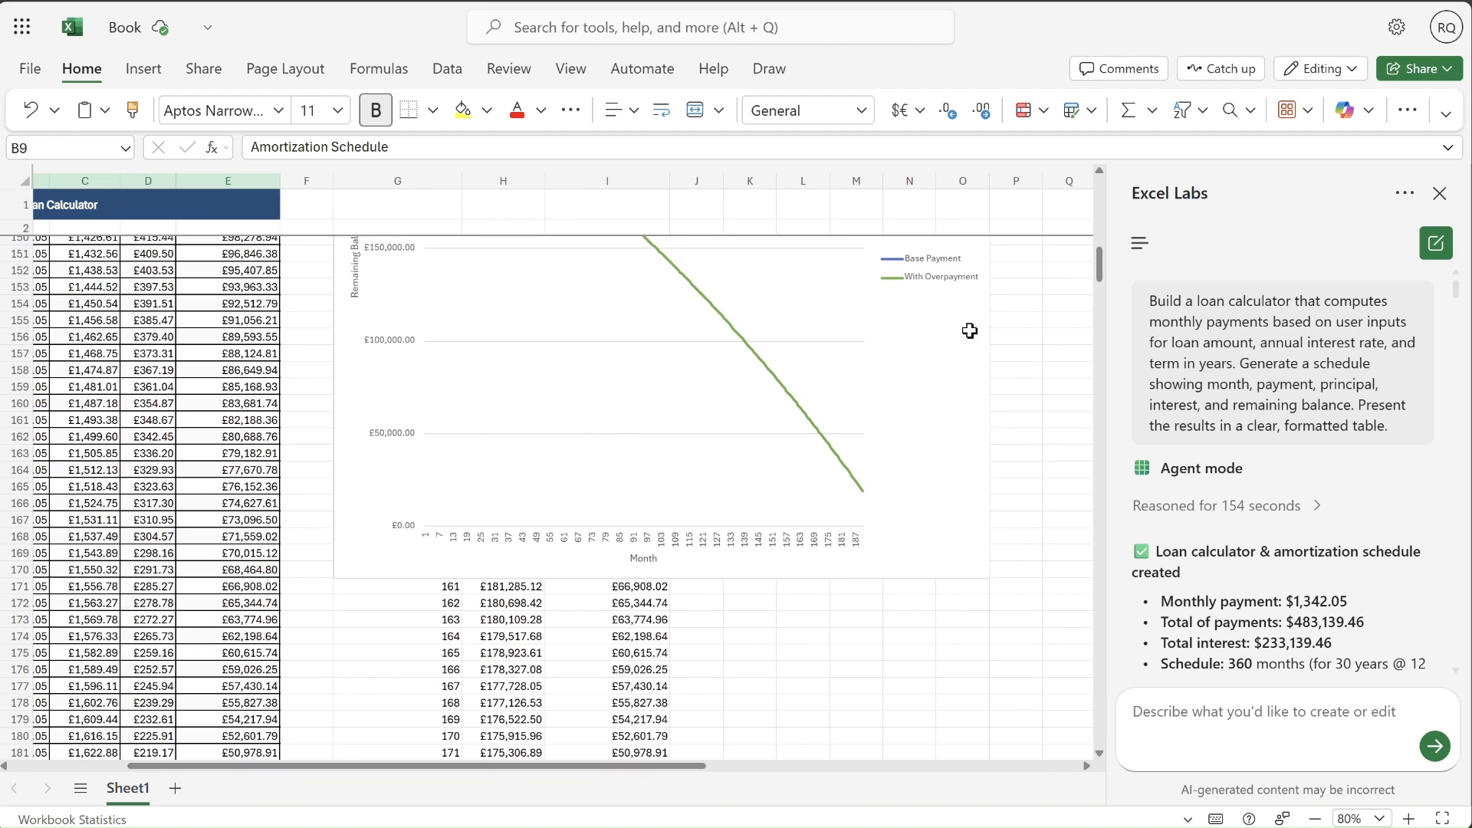
- Set the Regular Overpayment to £100 and compare the base payment and overpayment lines on the remaining balance chart
drag(1099, 268, 1097, 194)
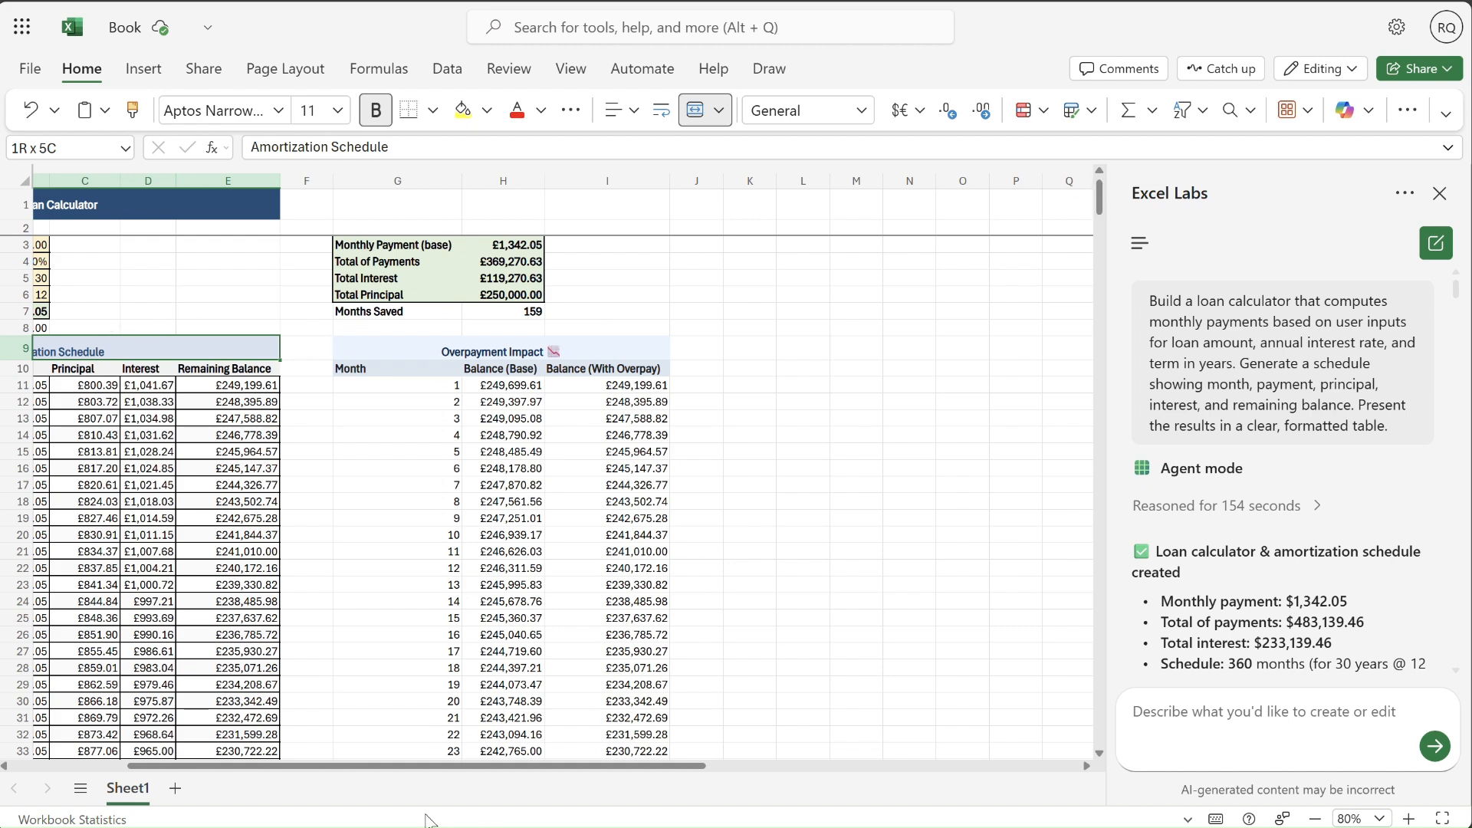
scroll(342, 776, left, 1)
scroll(343, 776, left, 1)
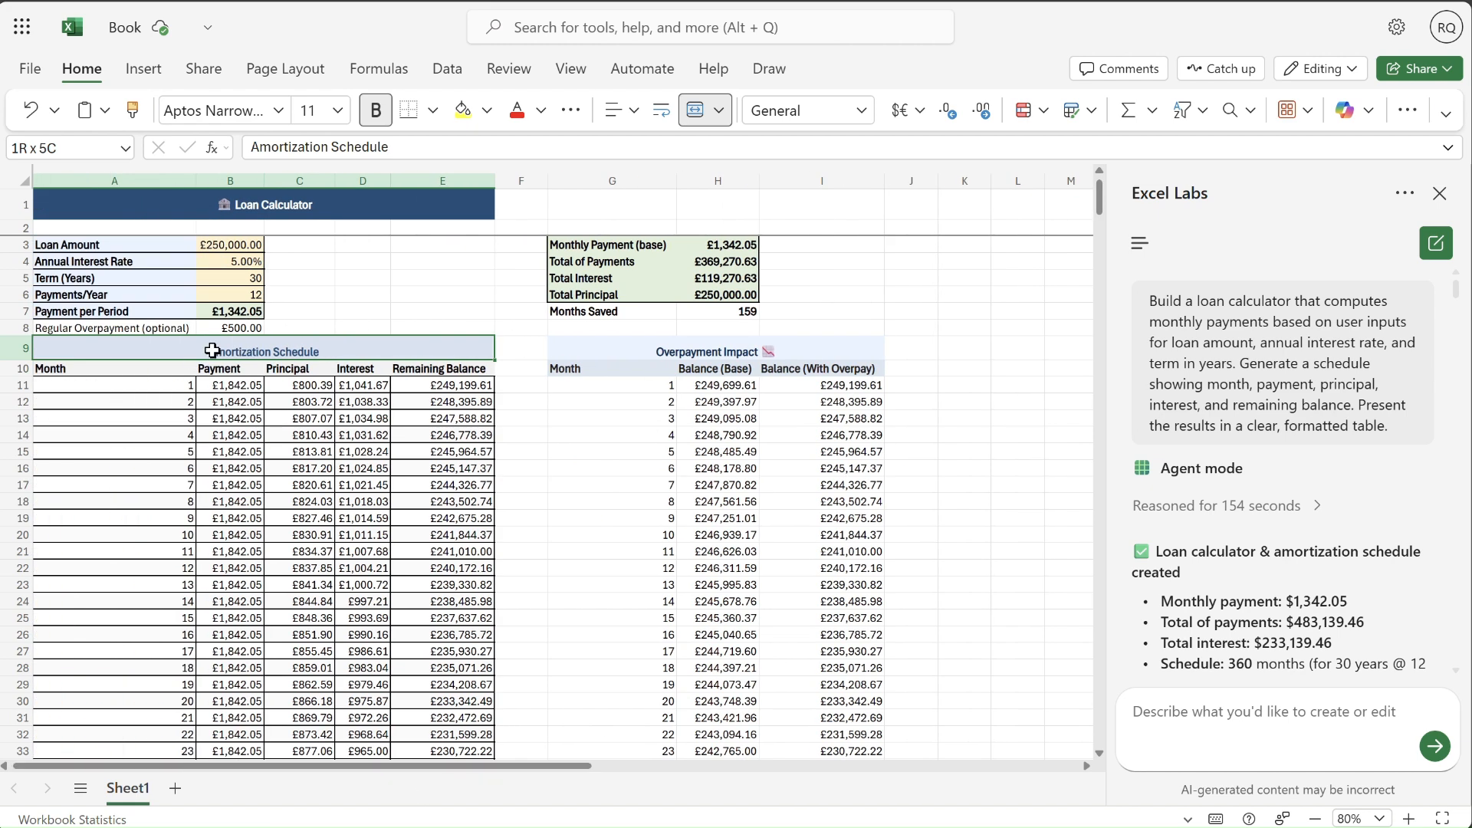
click(237, 327)
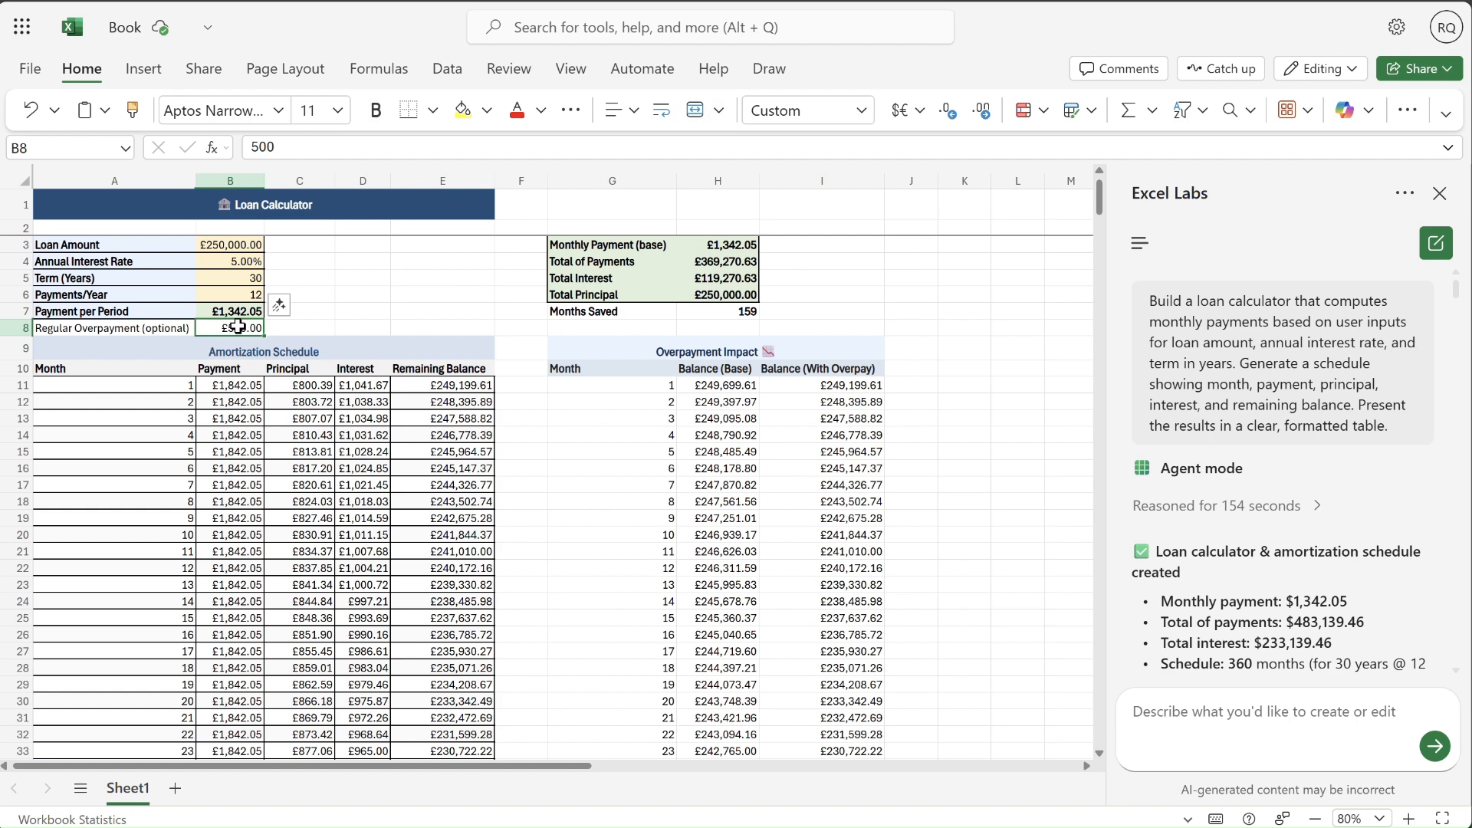
text(100)
key(Return)
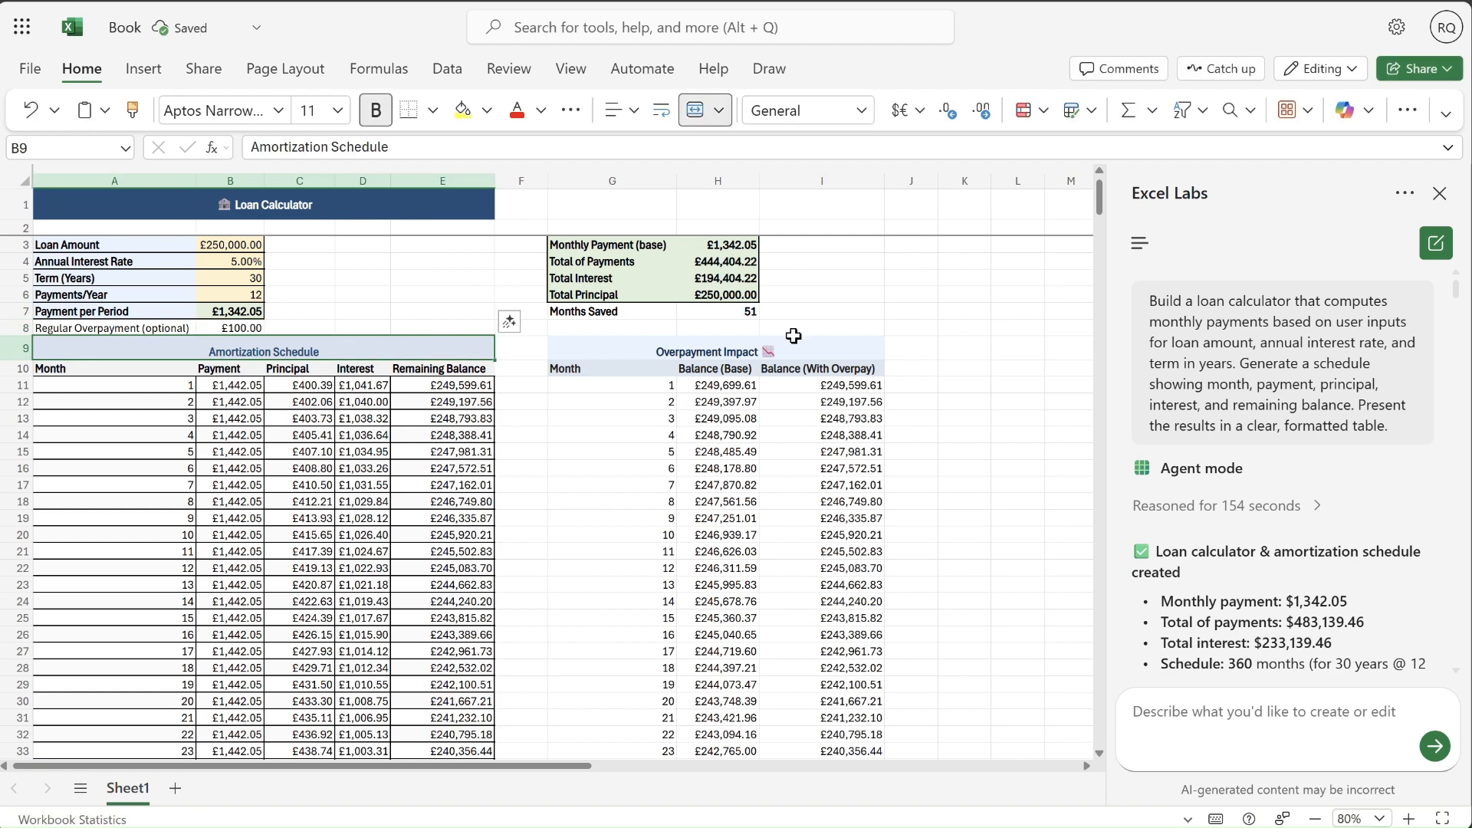
drag(1097, 210, 1100, 275)
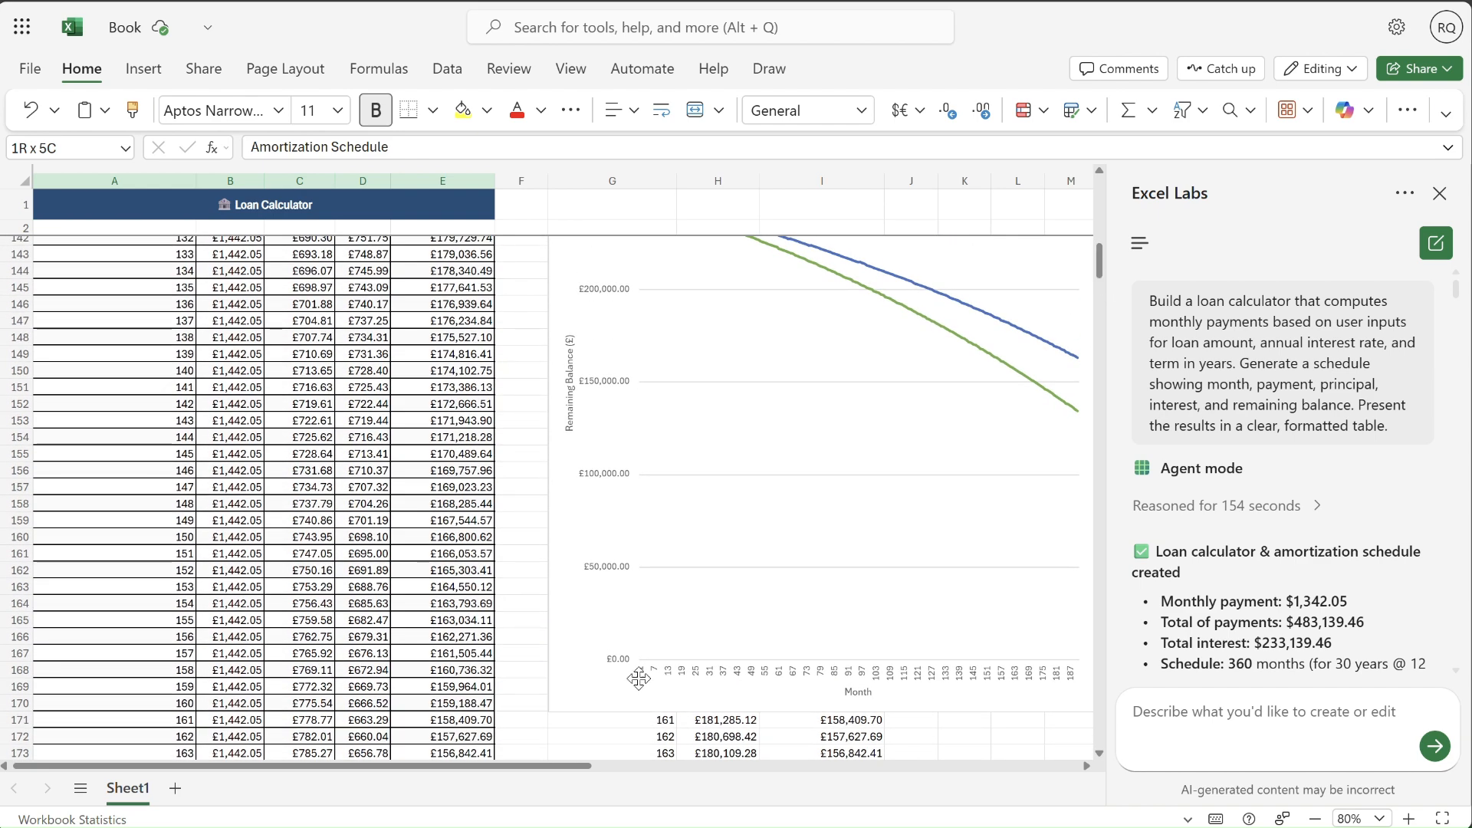
drag(555, 767, 677, 772)
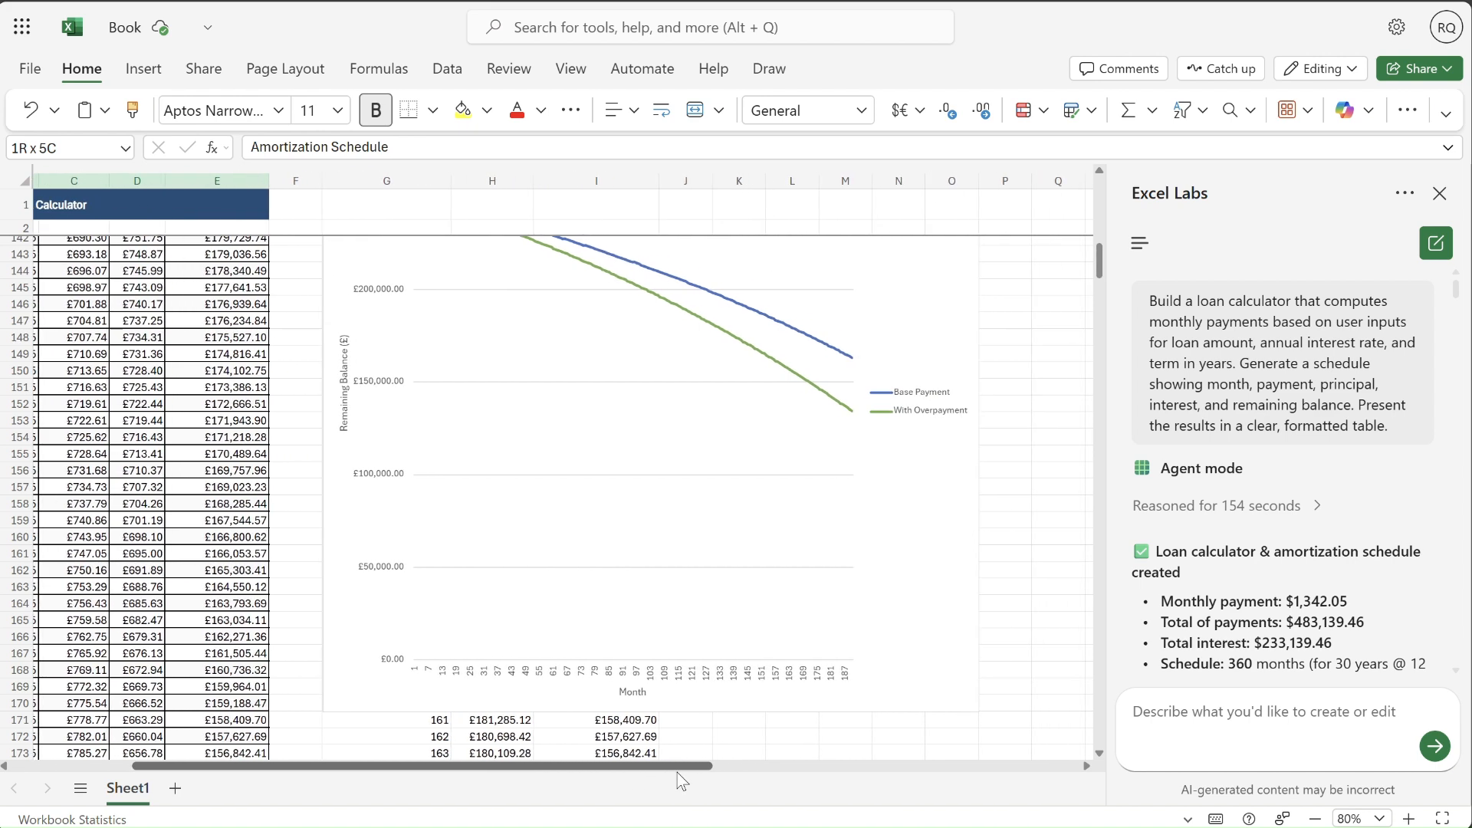